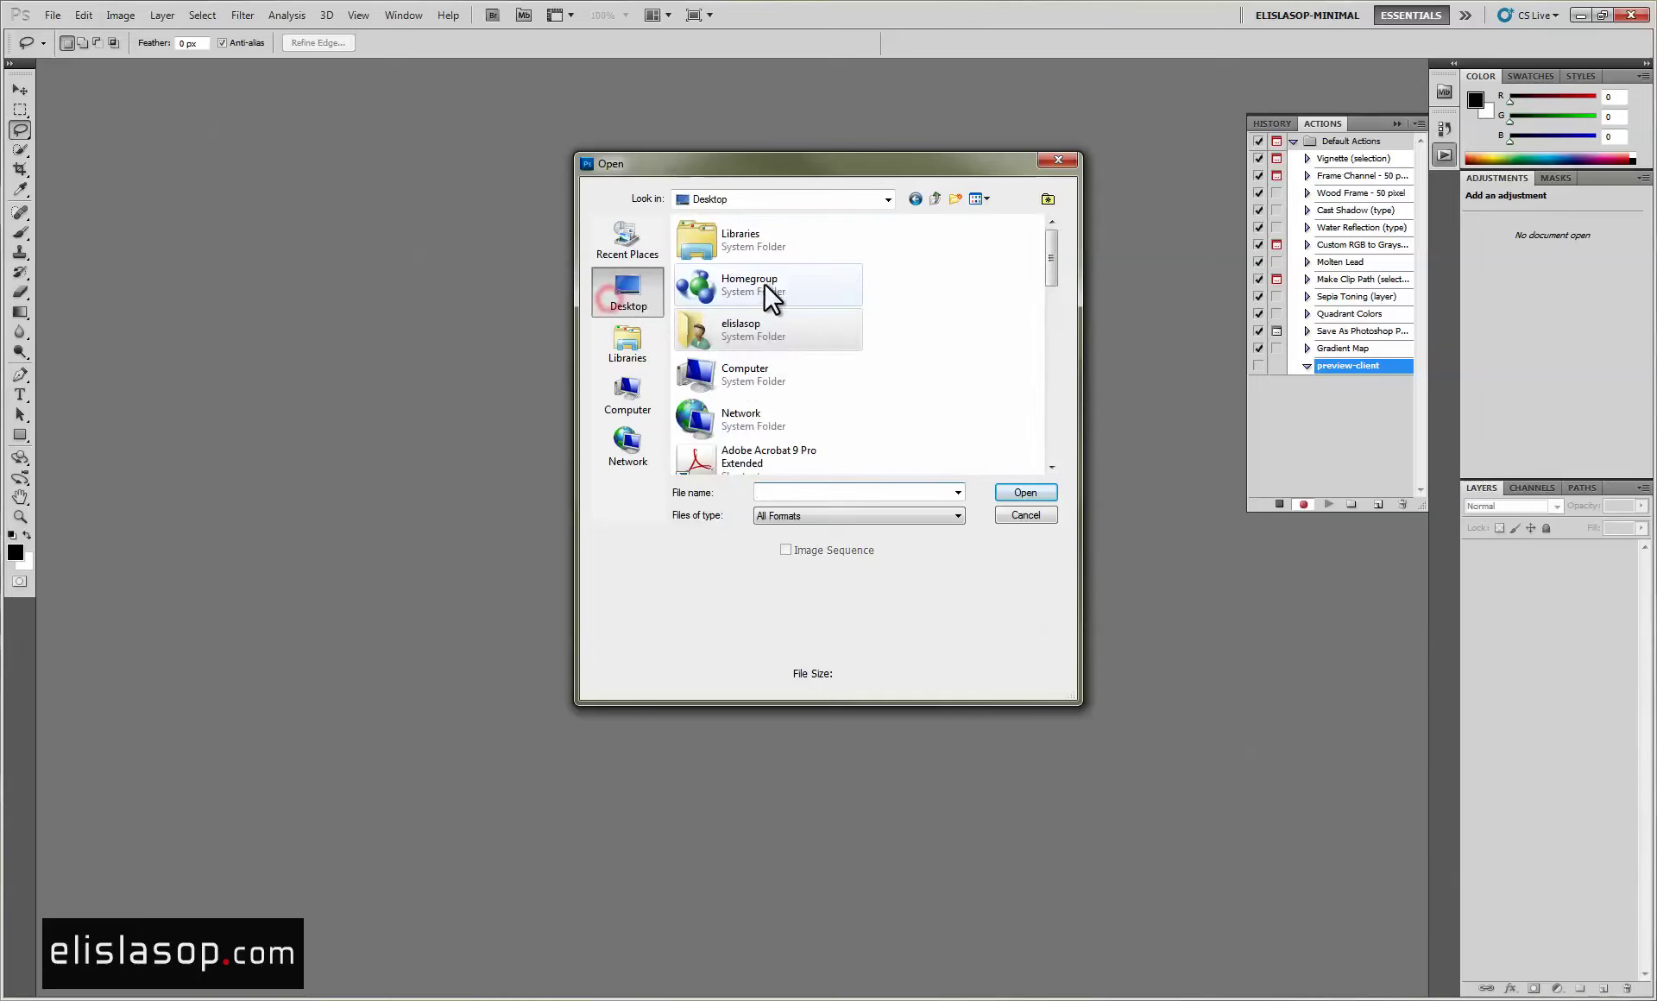
# Open DSC_0889.JPG from the Shopping folder on the desktop.
pyautogui.moveTo(1052, 241); pyautogui.dragTo(1013, 399)
pyautogui.doubleClick(776, 338)
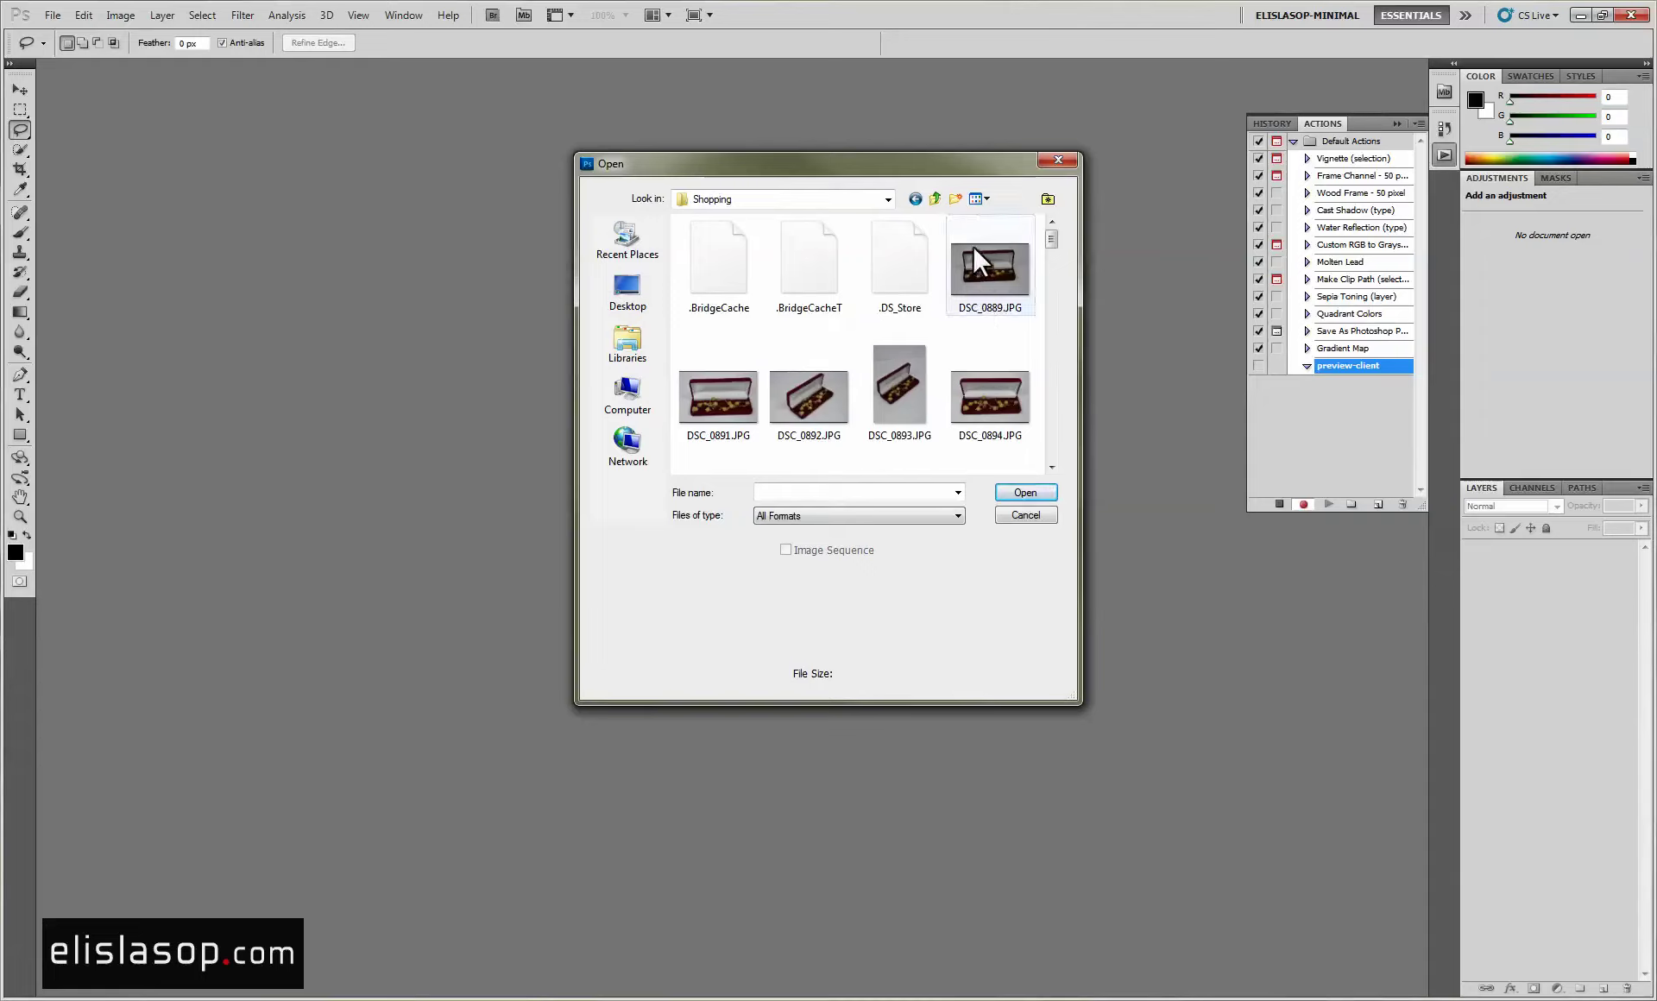
pyautogui.scroll(-5, 975, 344)
pyautogui.scroll(6, 975, 344)
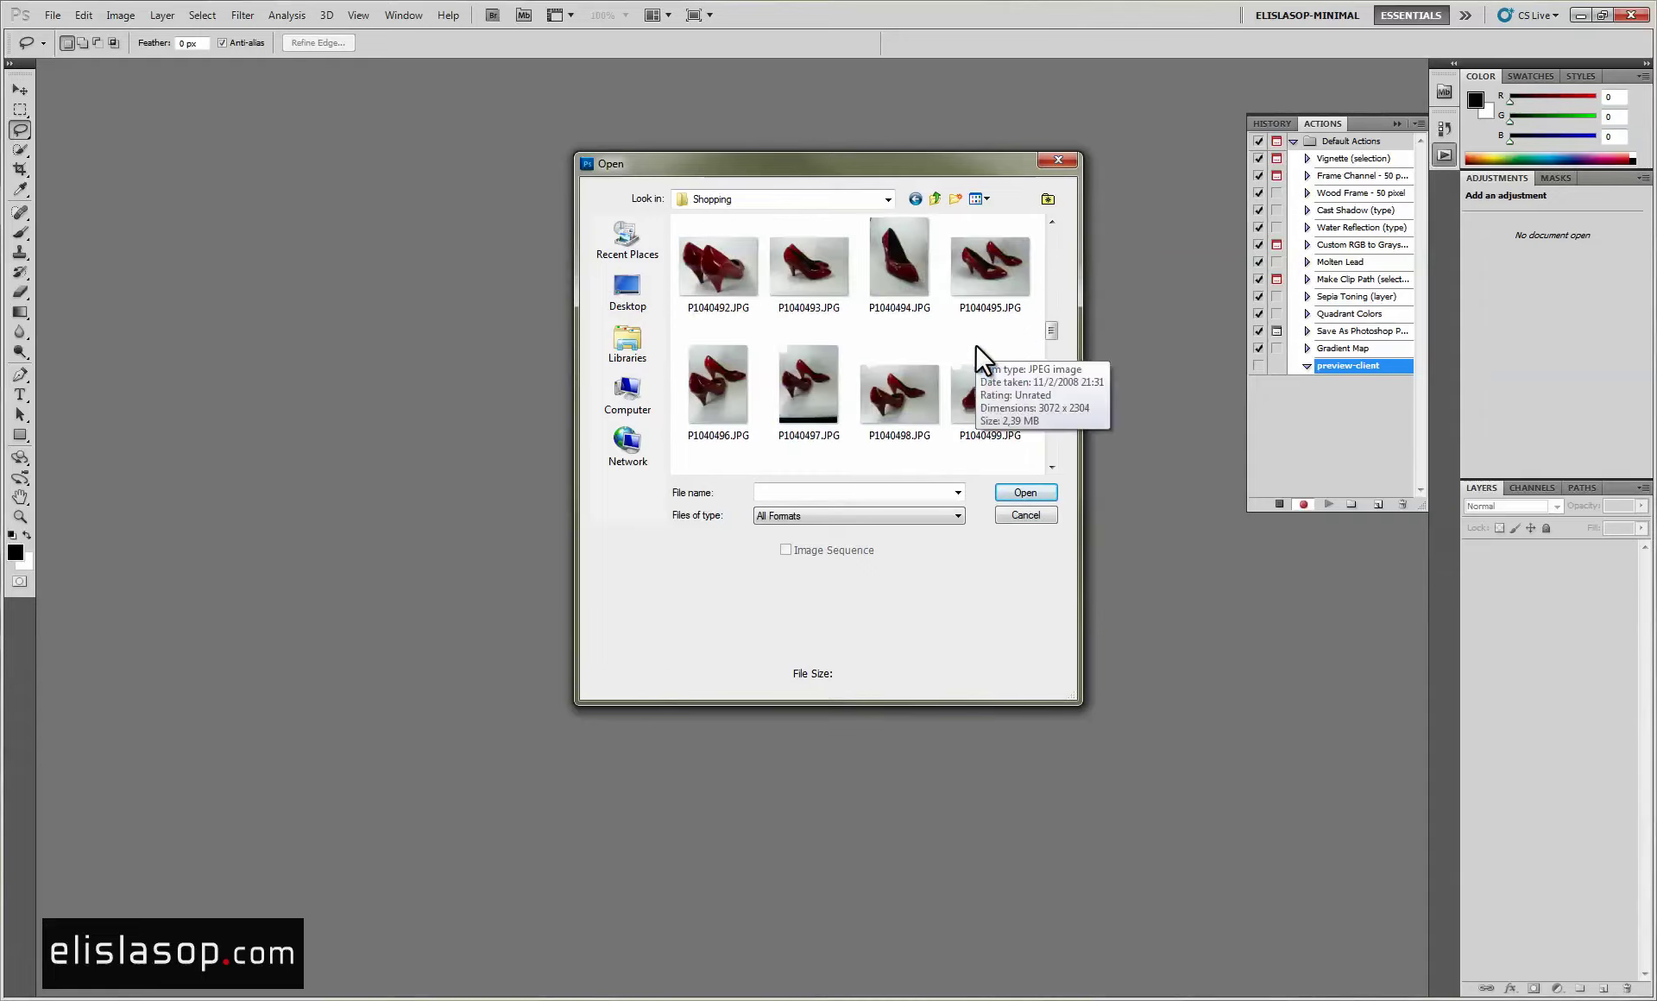
pyautogui.click(984, 277)
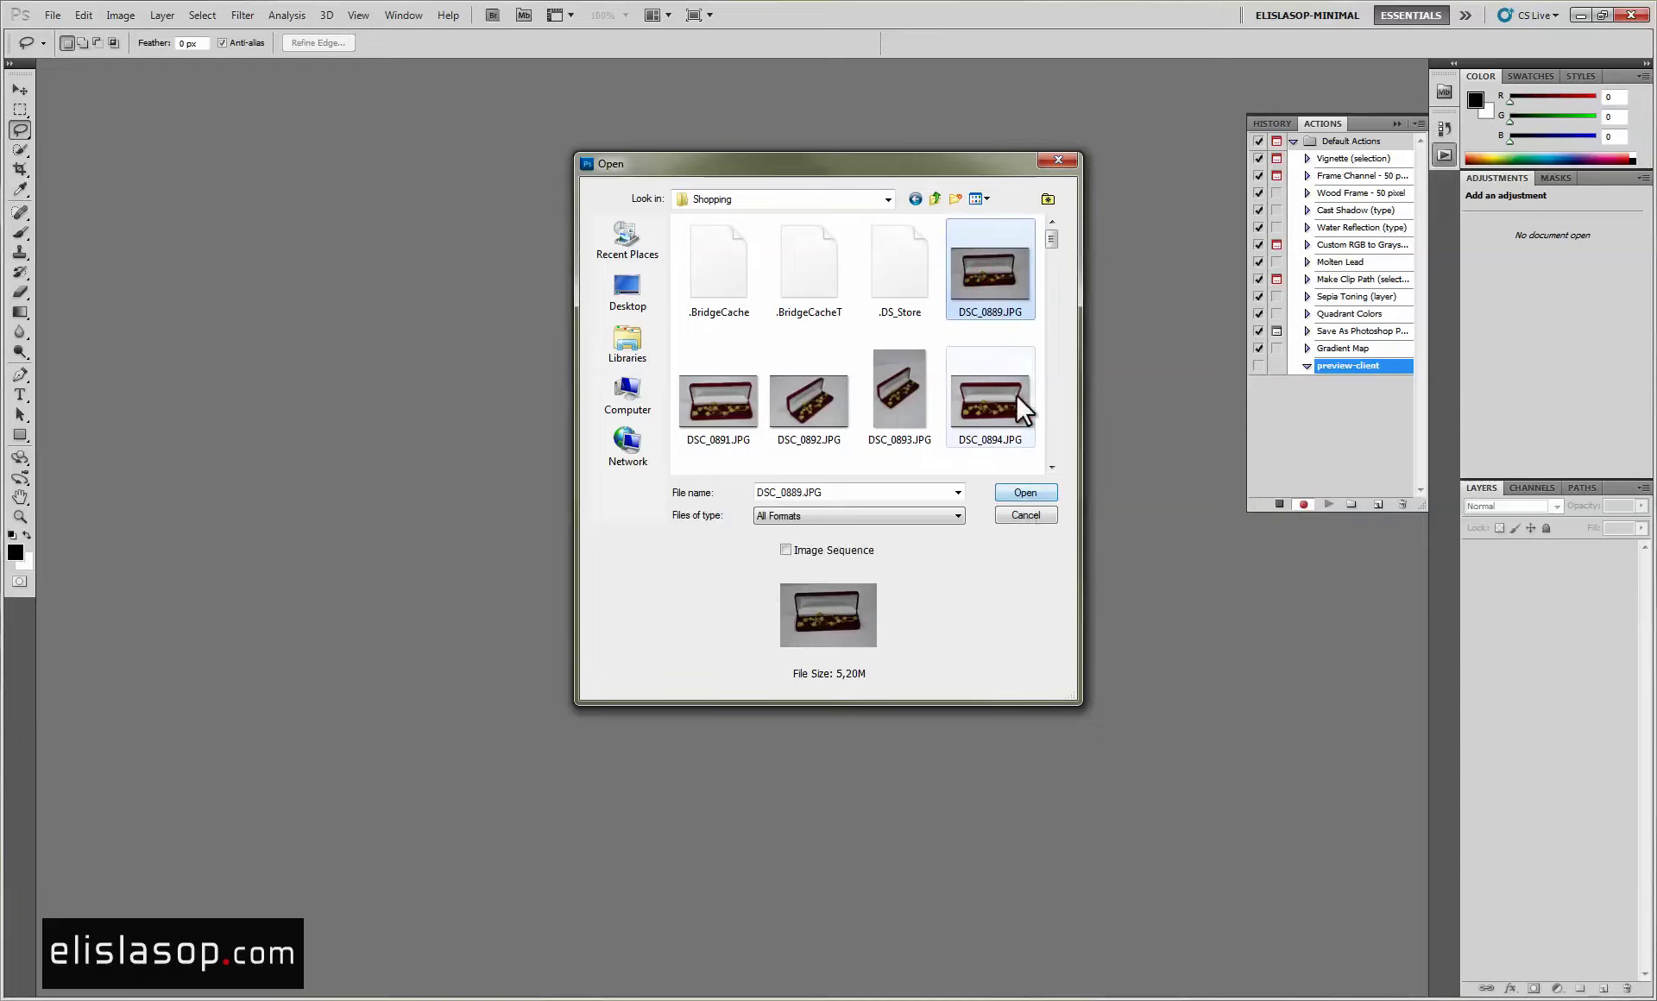
pyautogui.click(1015, 489)
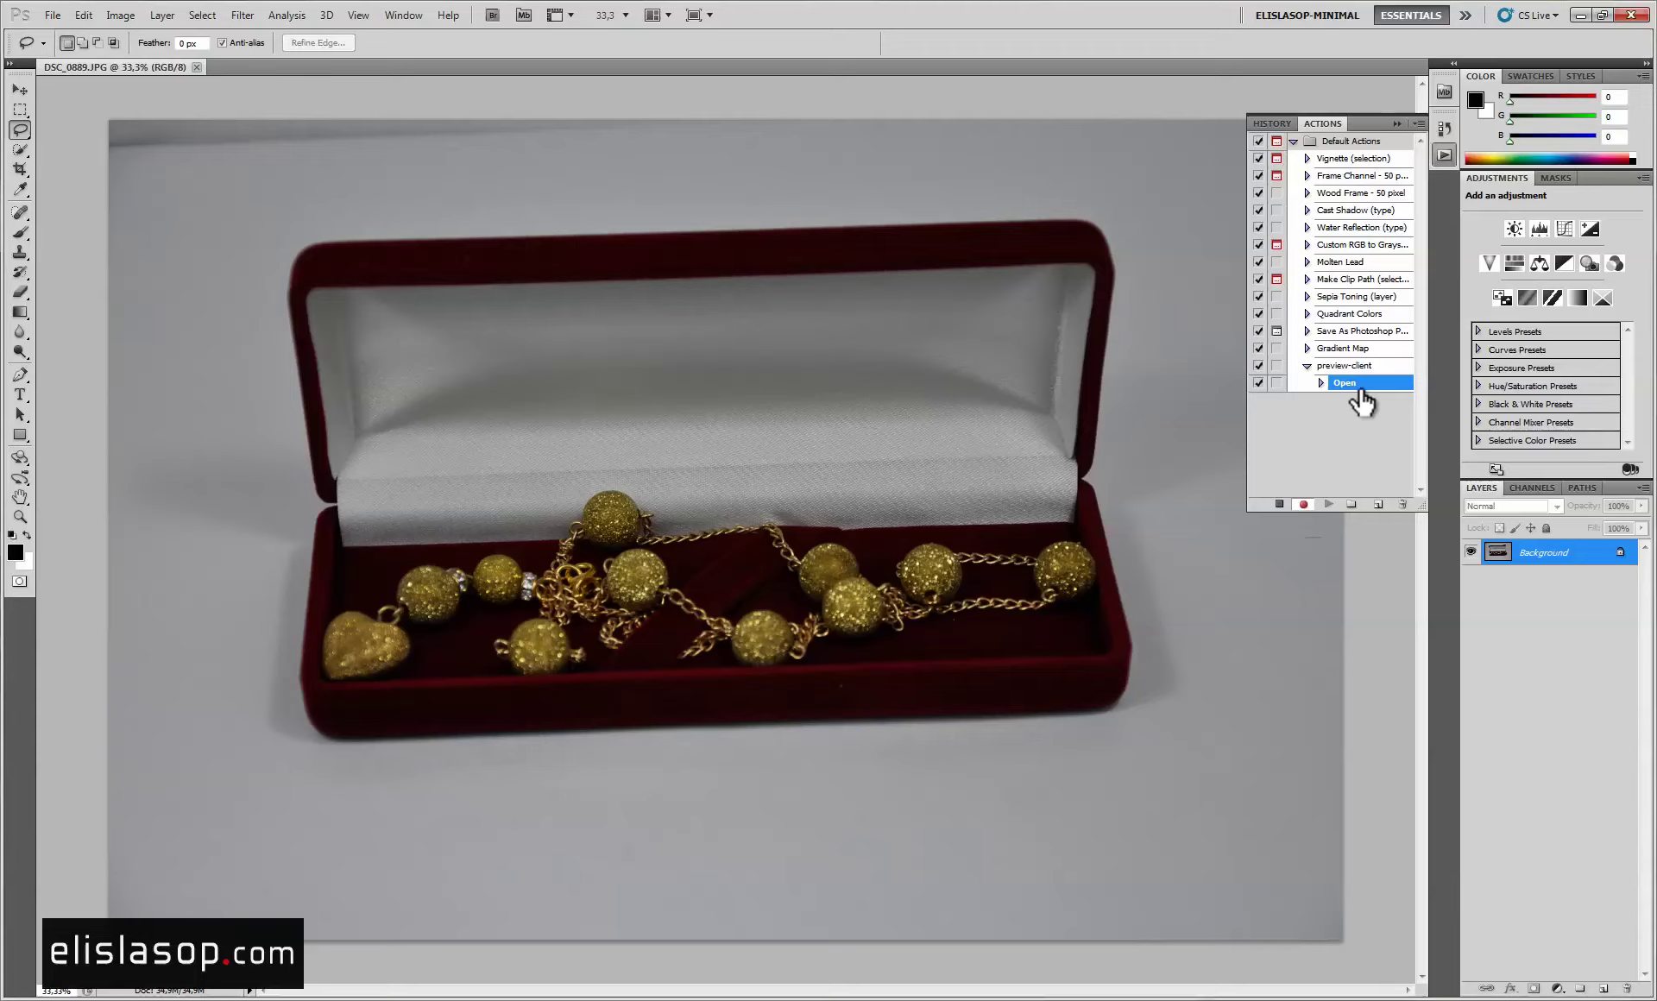
# Resize the image to 15 percent of its width and height with proportions constrained.
pyautogui.click(119, 14)
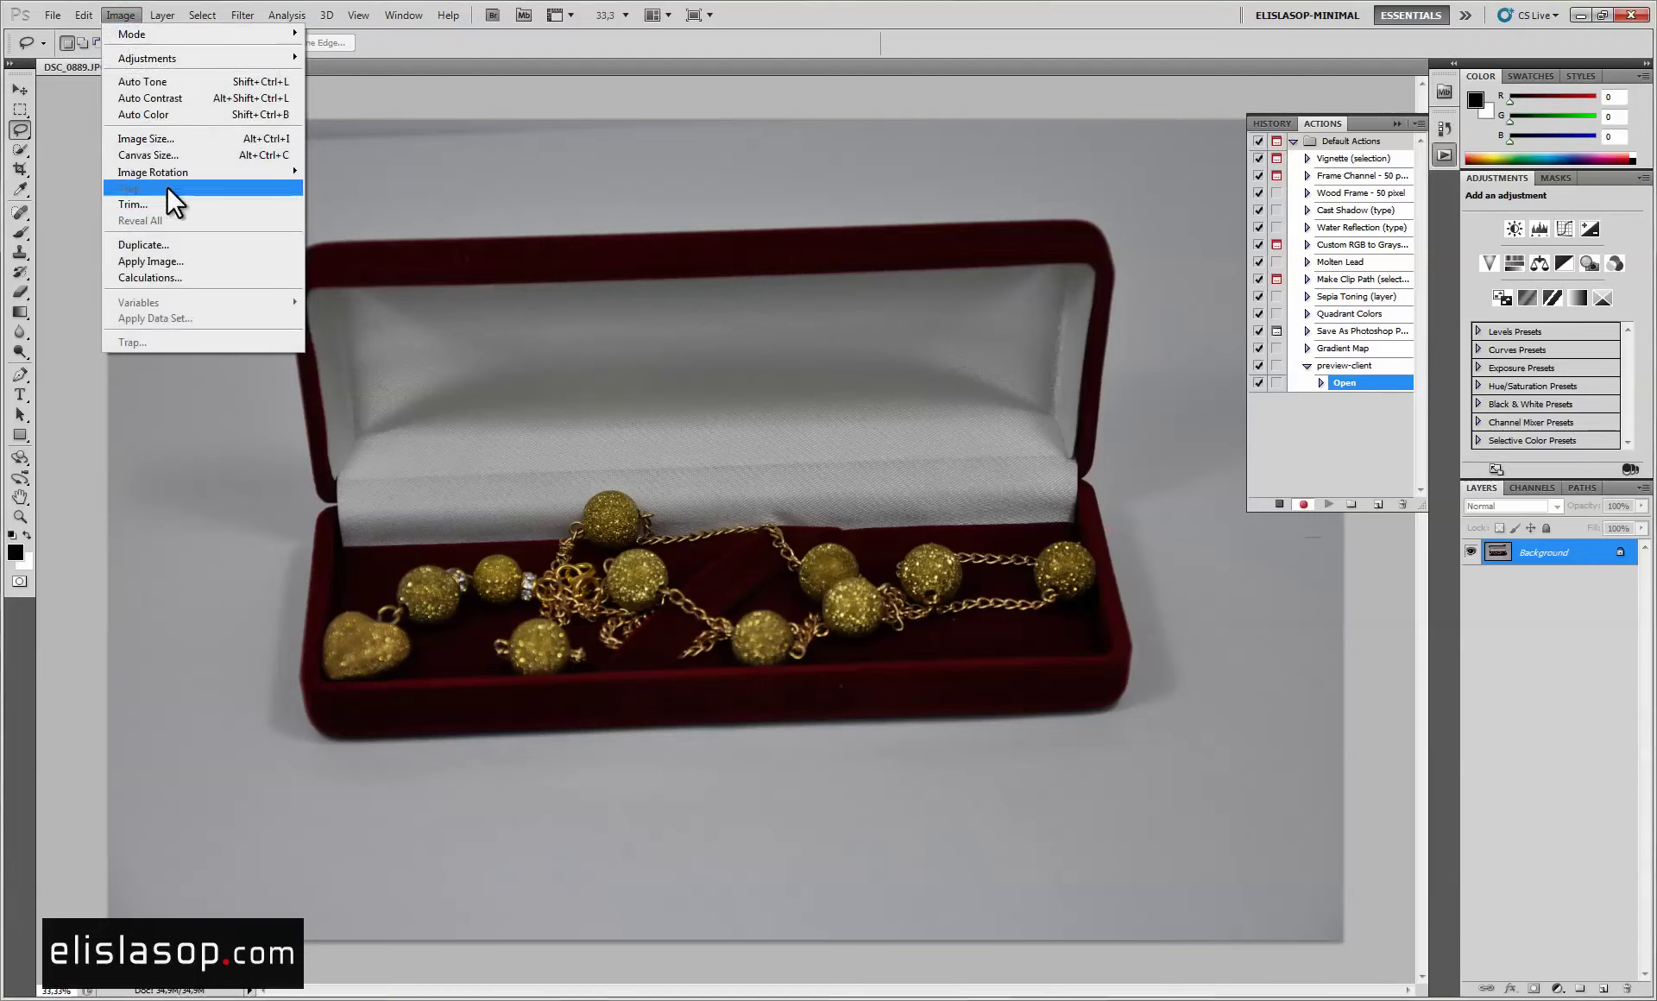
pyautogui.click(174, 137)
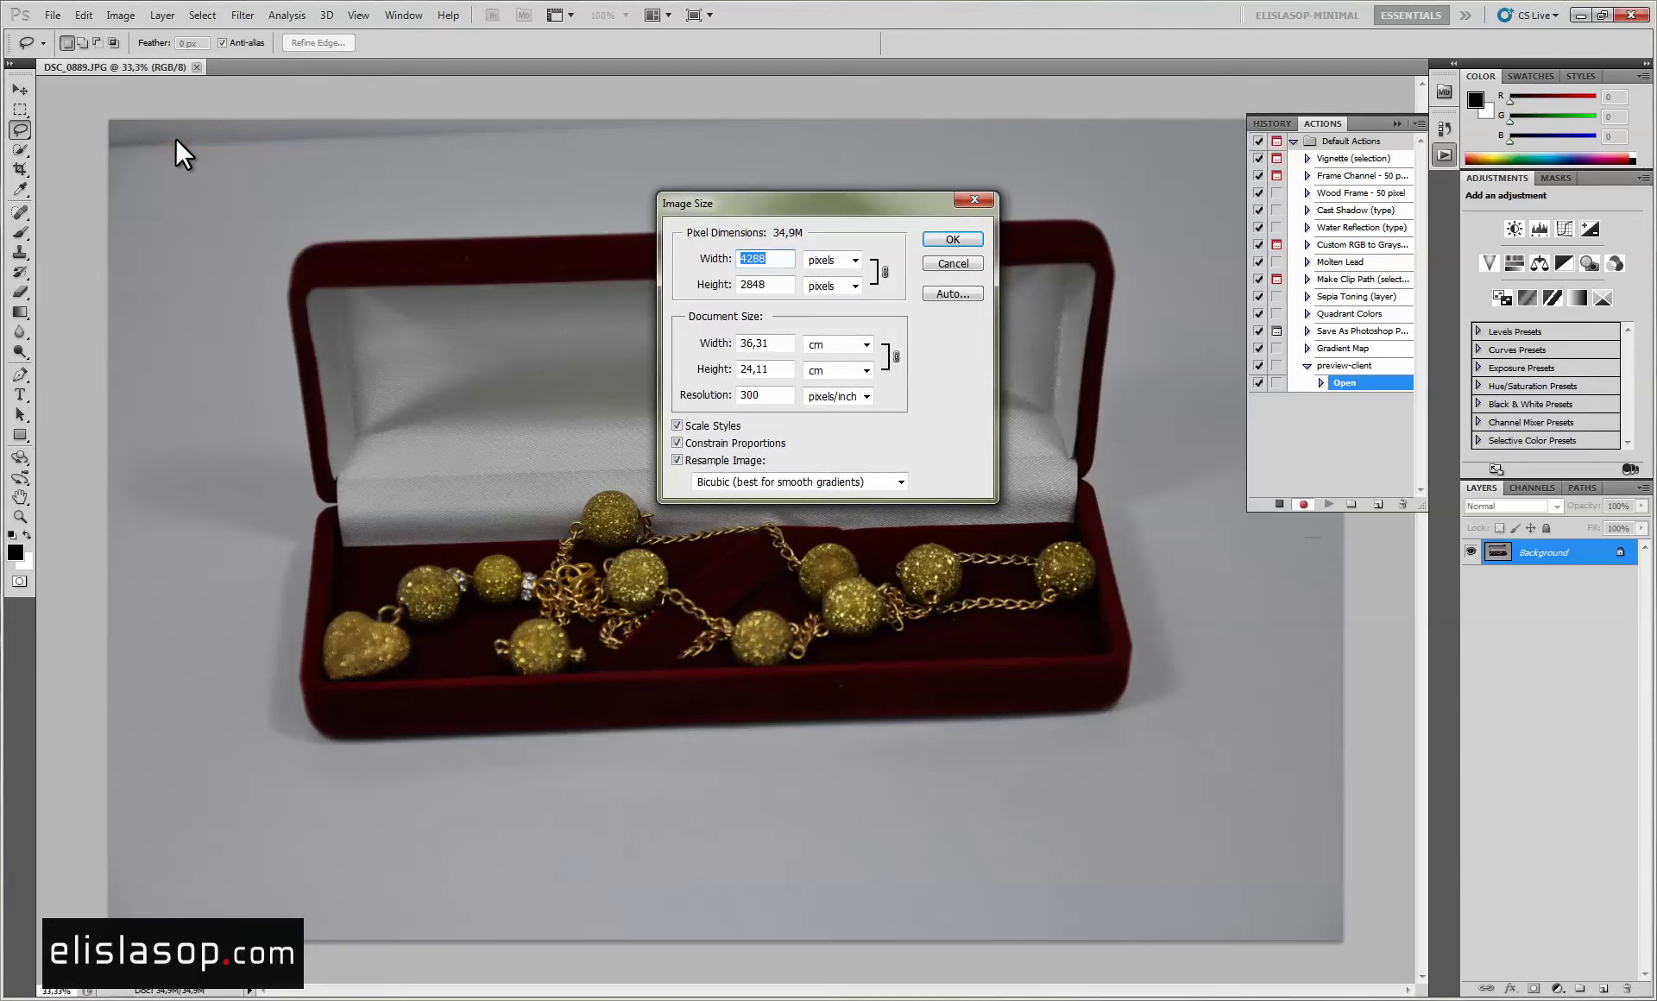
pyautogui.moveTo(776, 201); pyautogui.dragTo(727, 154)
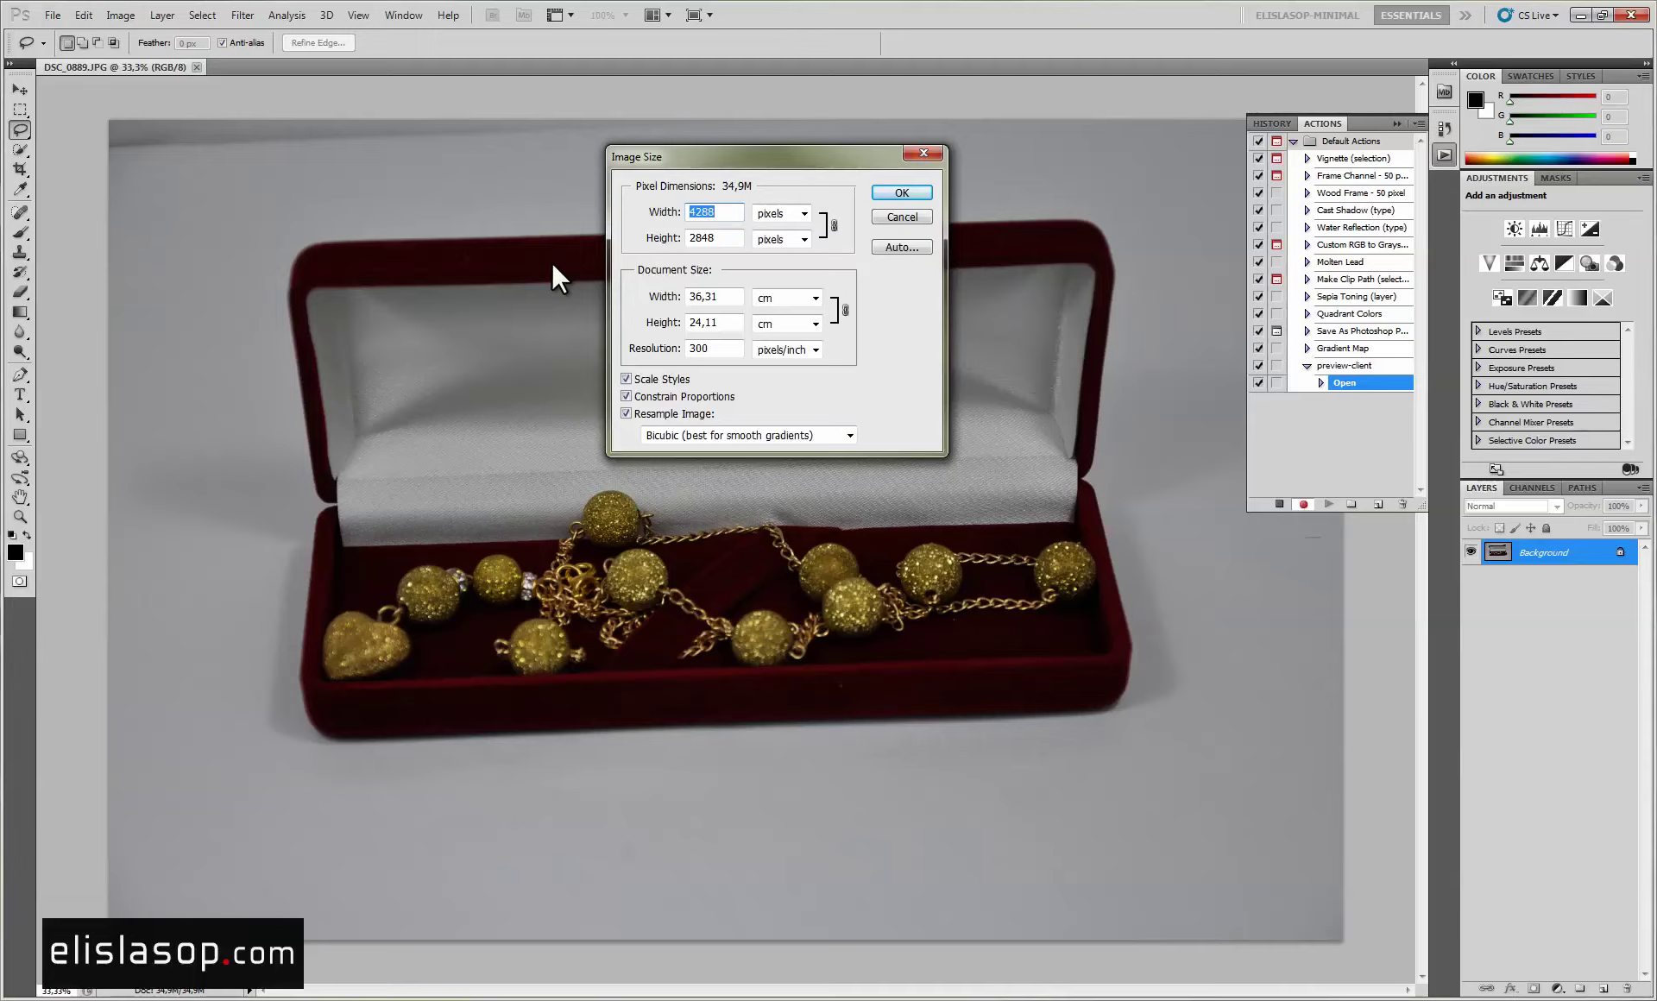
pyautogui.click(791, 213)
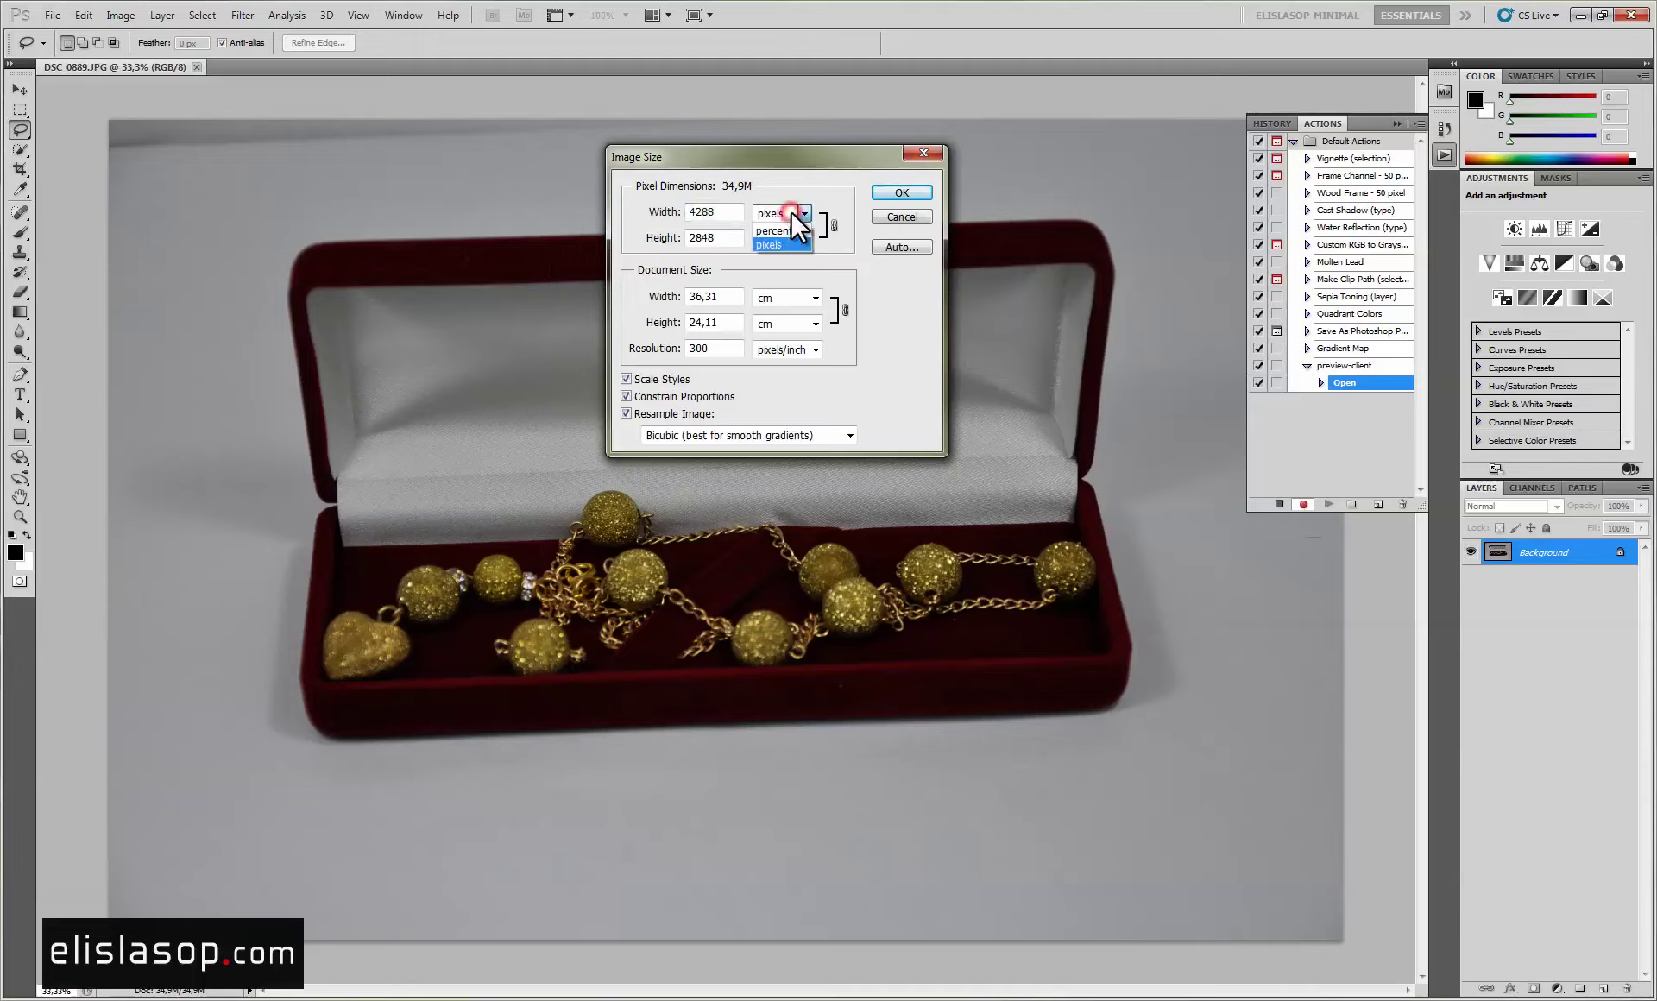
pyautogui.click(775, 231)
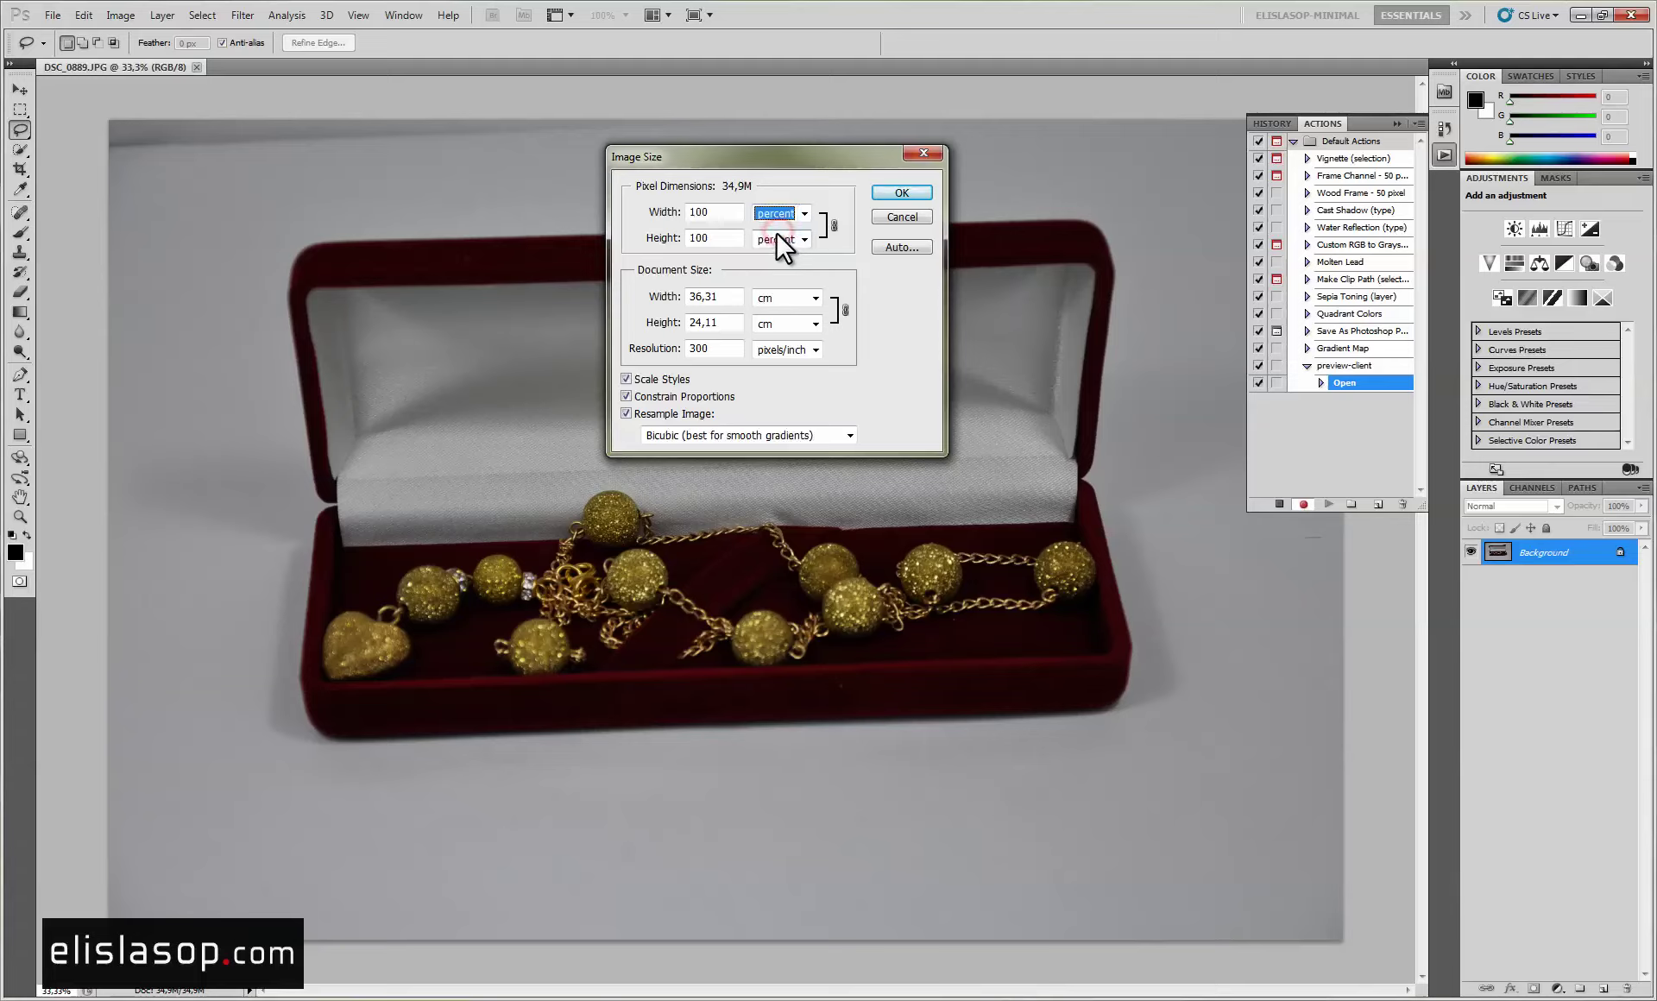
pyautogui.doubleClick(730, 216)
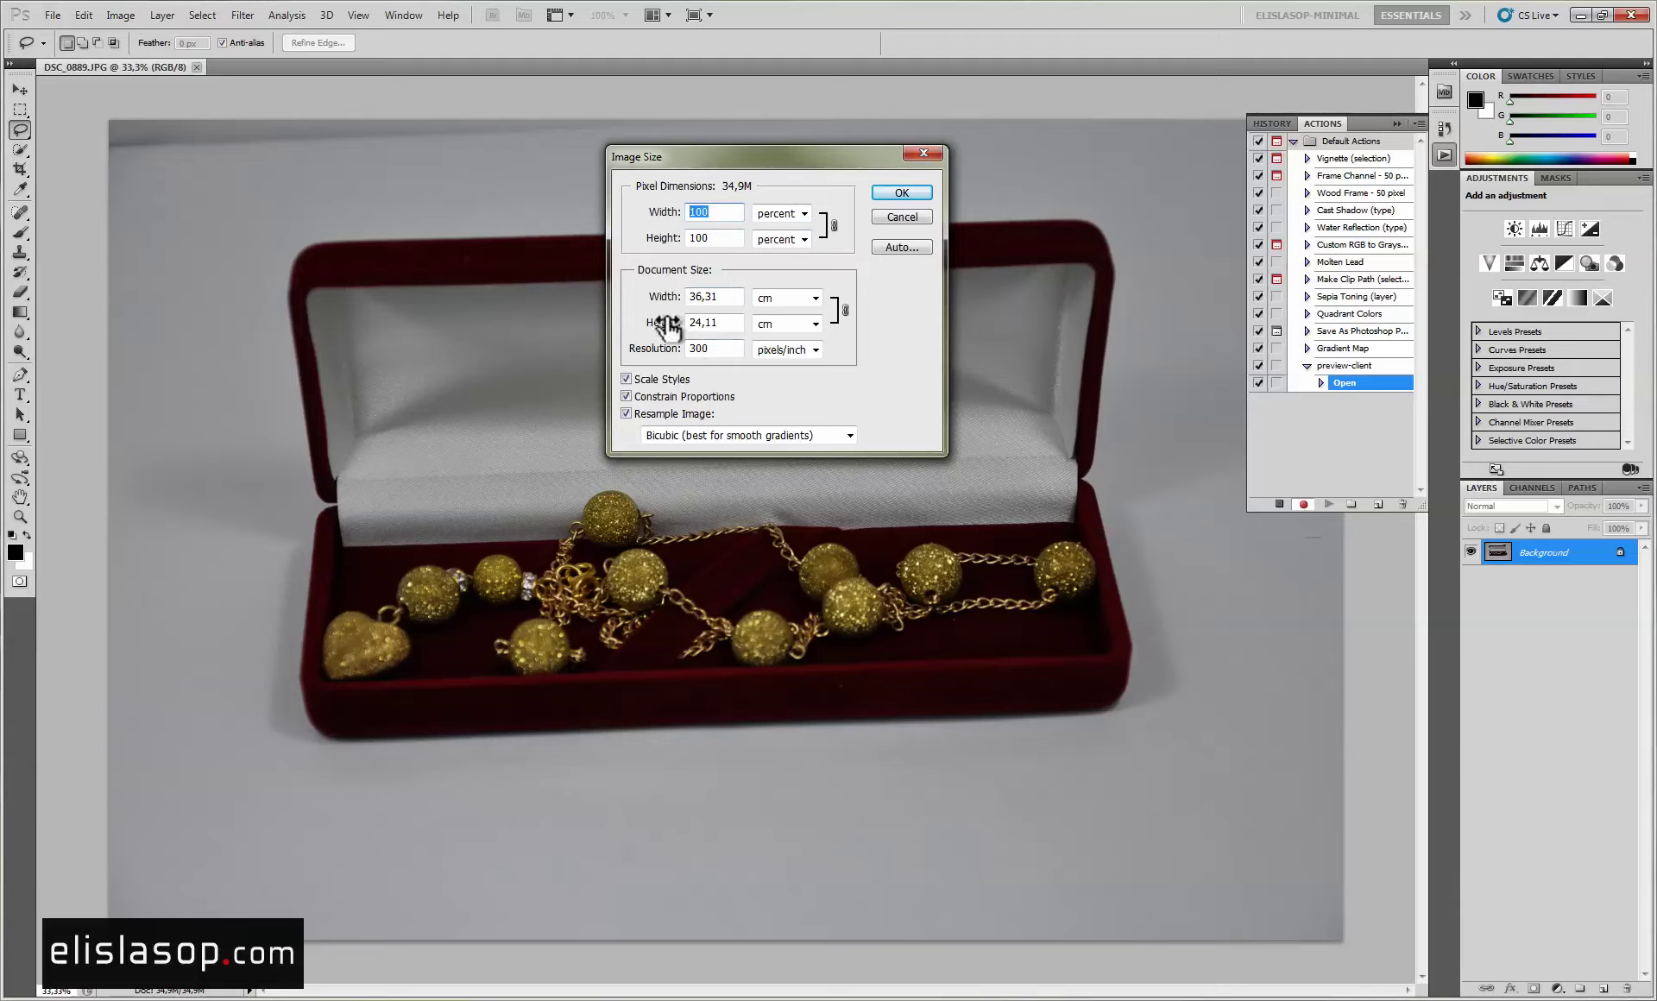
pyautogui.write('15')
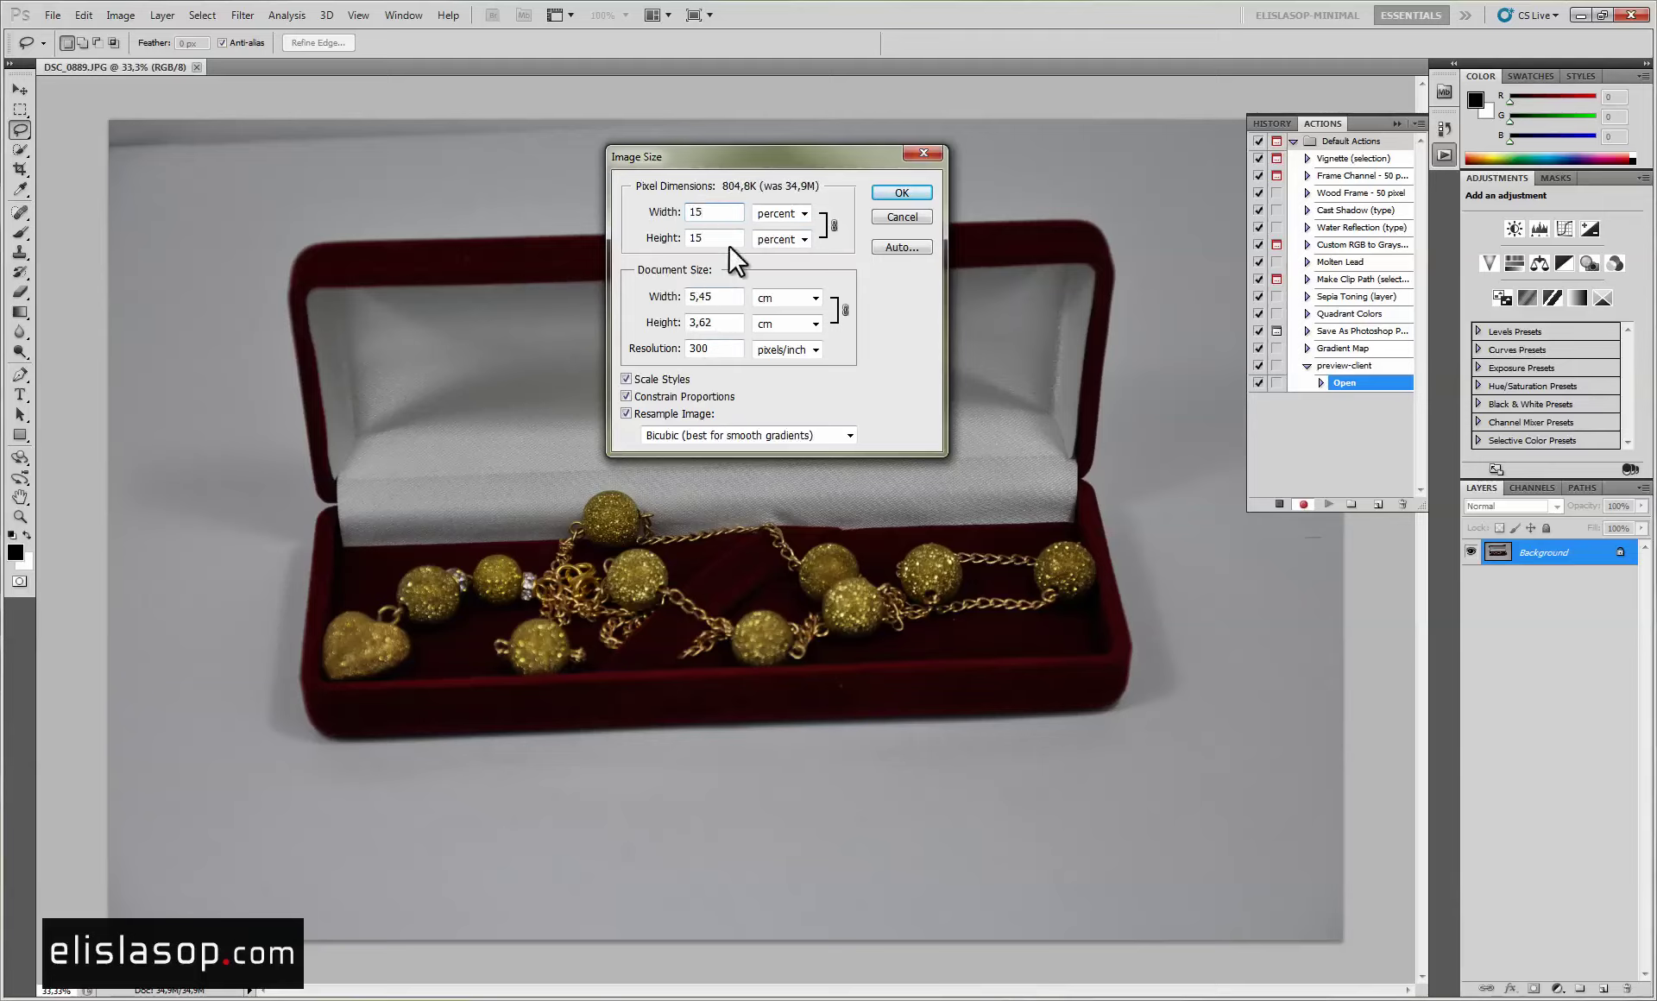
pyautogui.click(882, 191)
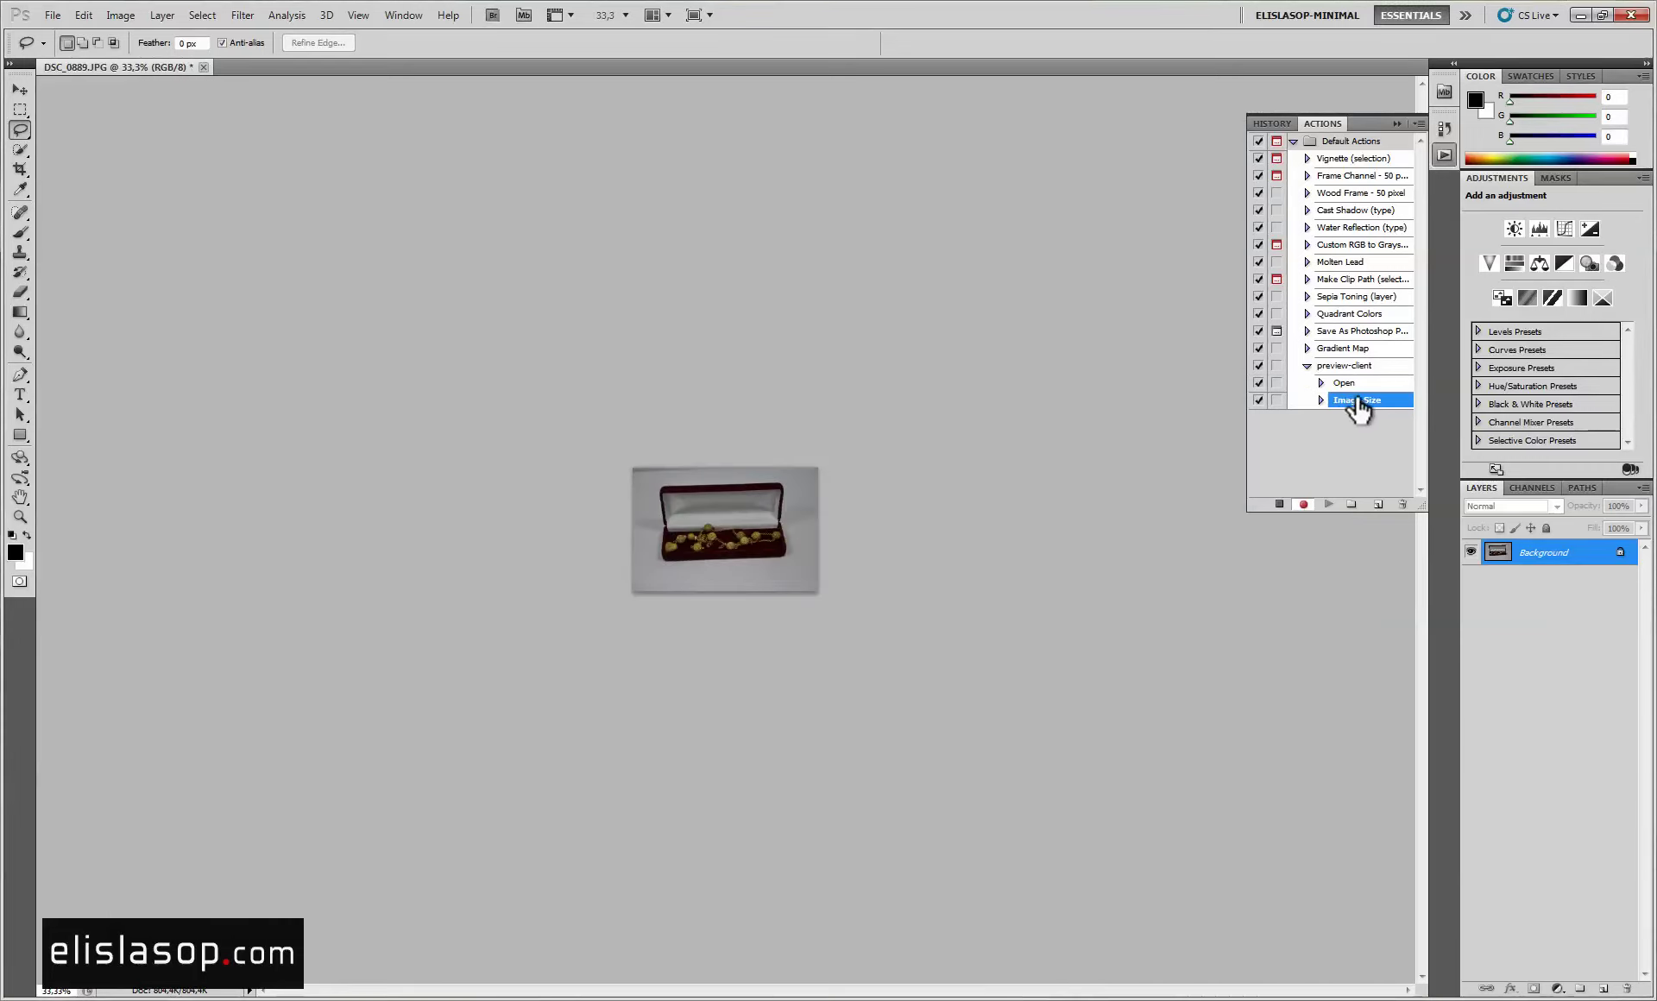
# Add the text "LOGO" over the inside of the jewellery box lid.
pyautogui.click(20, 517)
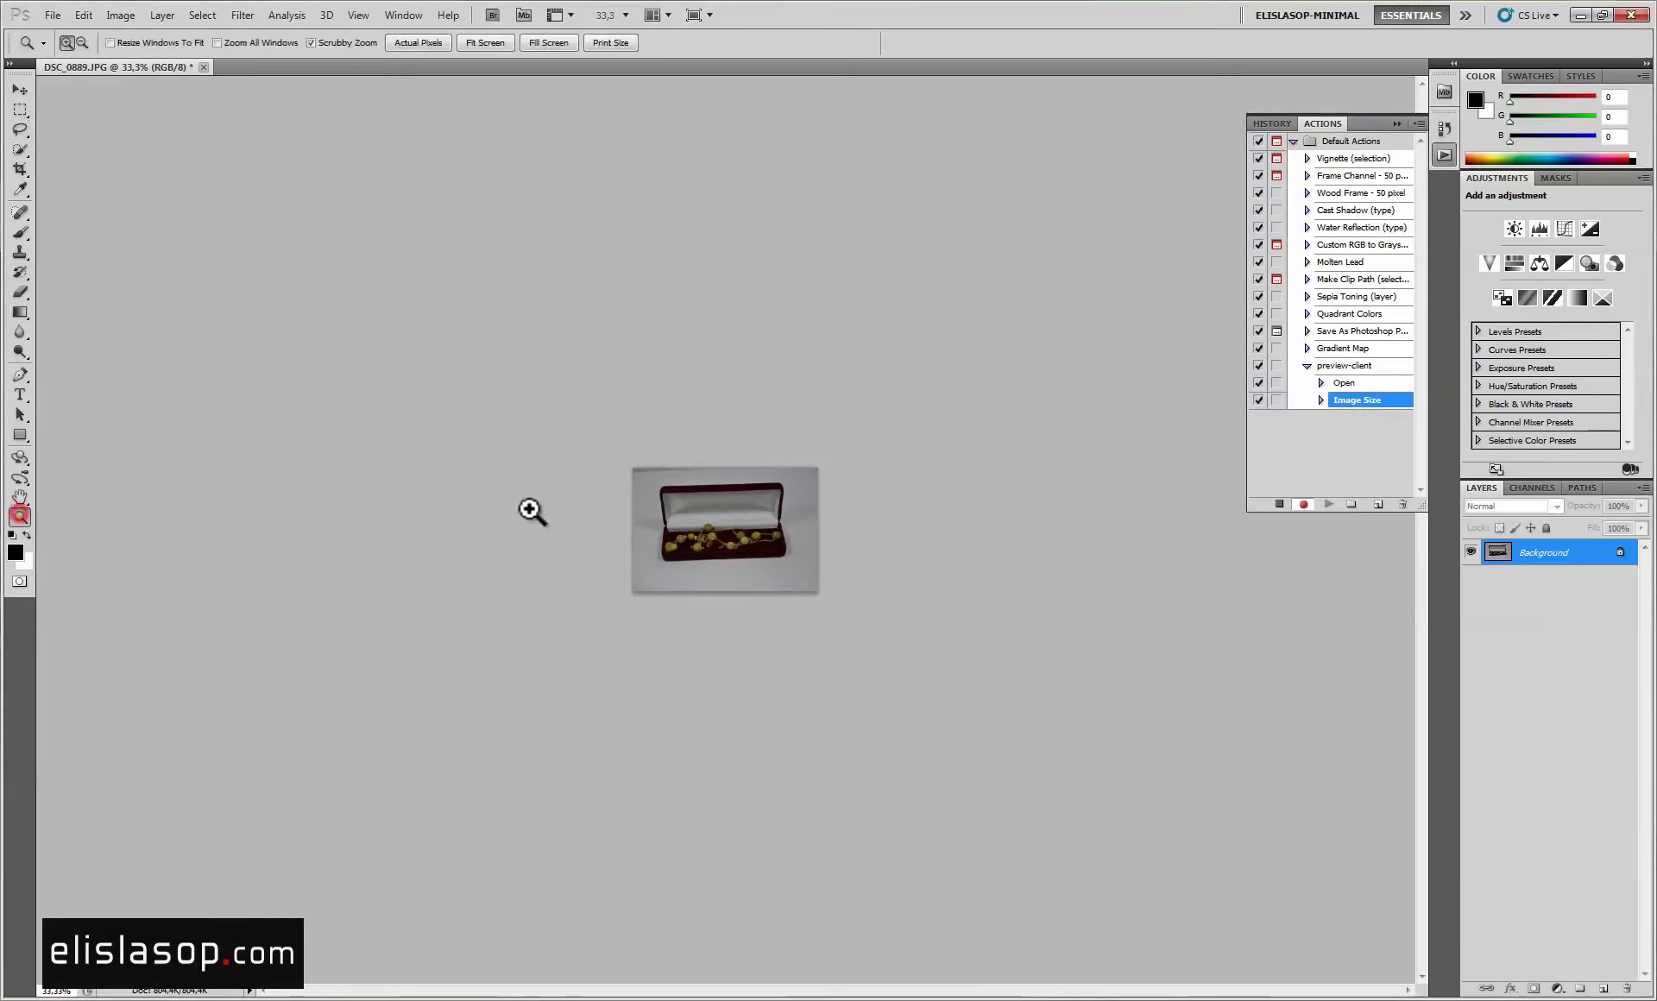
pyautogui.click(696, 515)
pyautogui.click(696, 516)
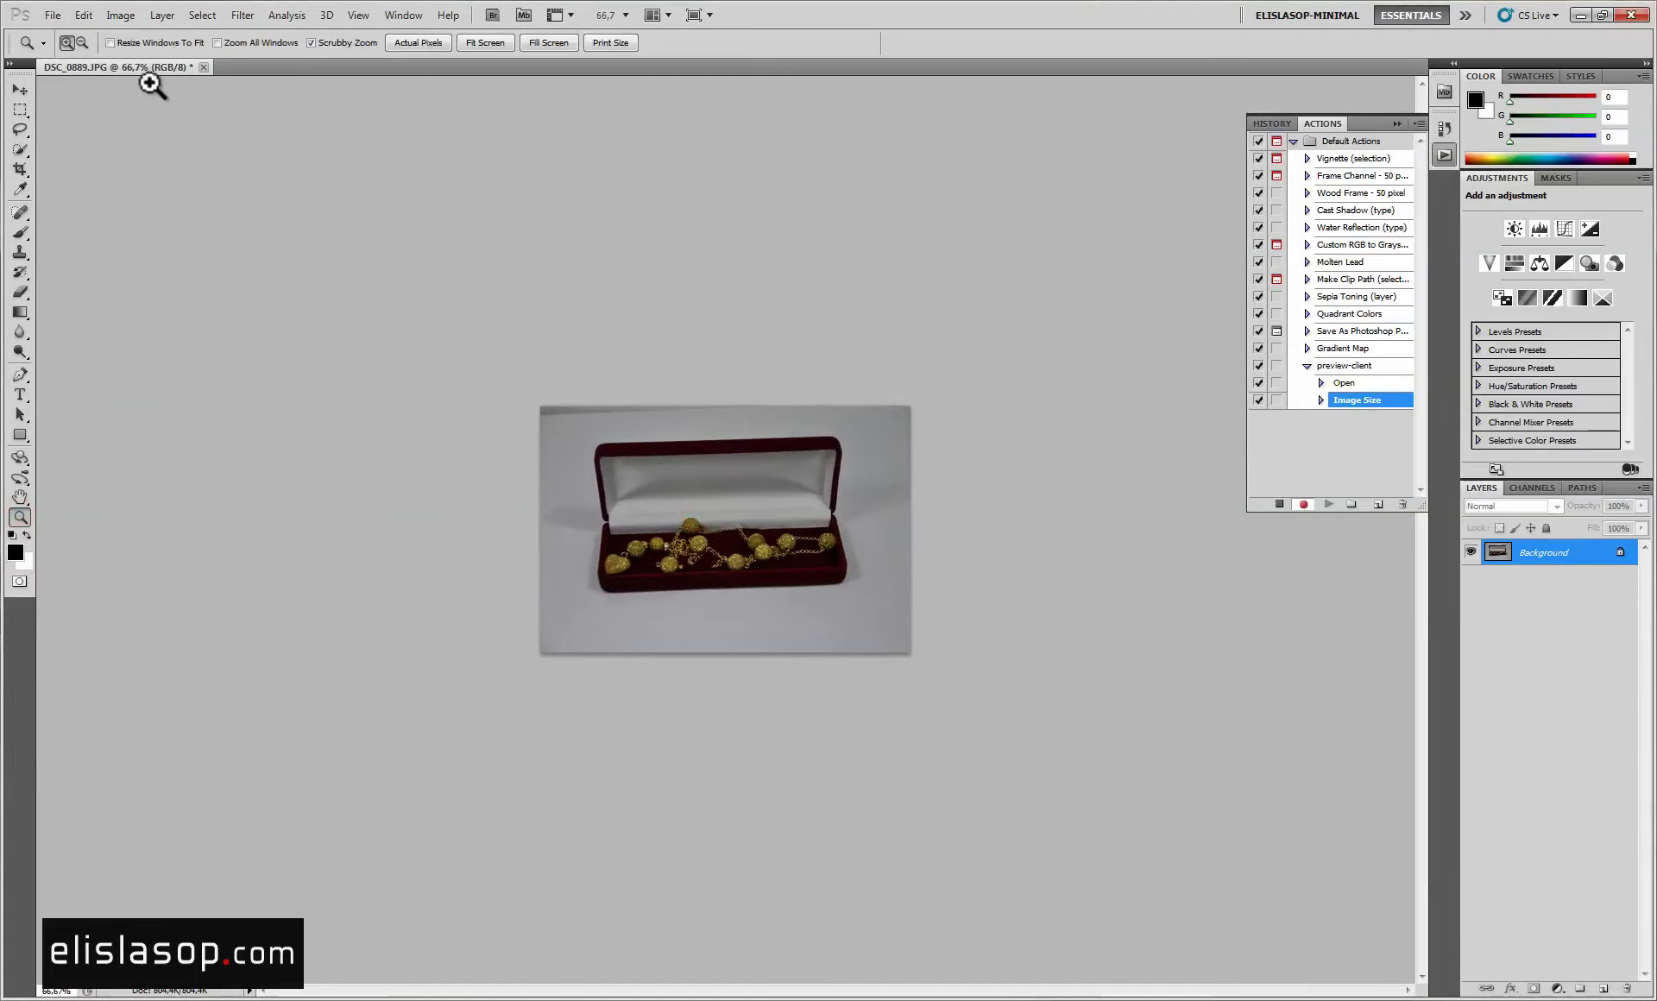
pyautogui.click(704, 484)
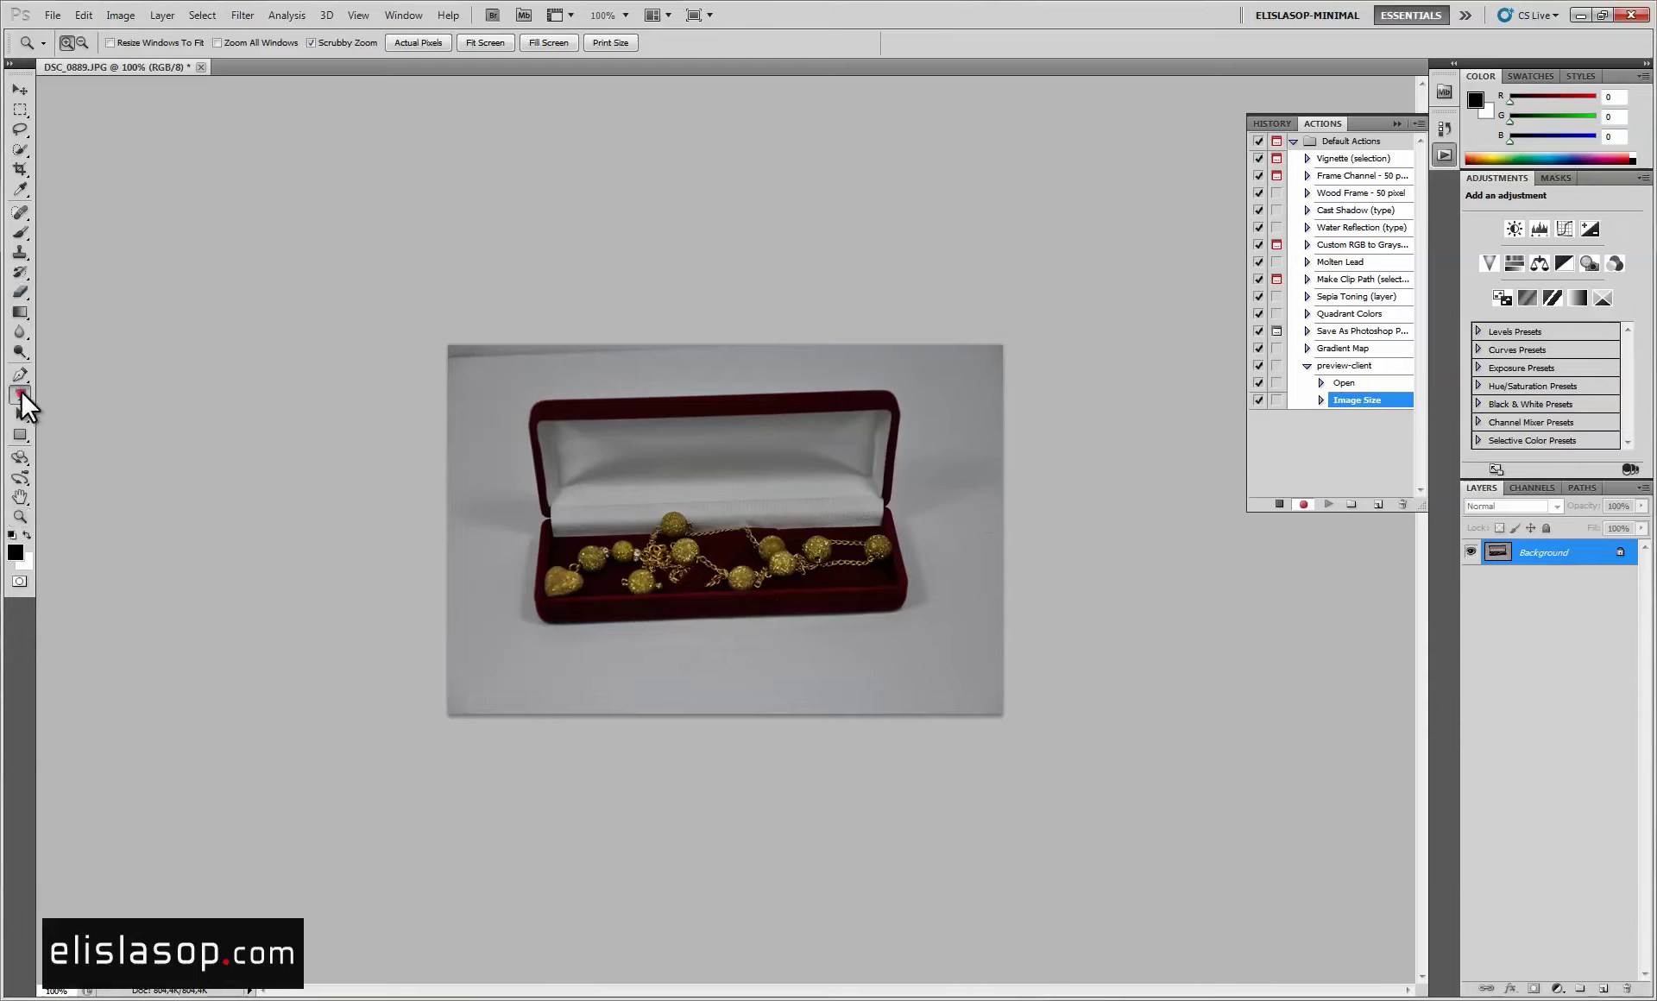
pyautogui.click(21, 396)
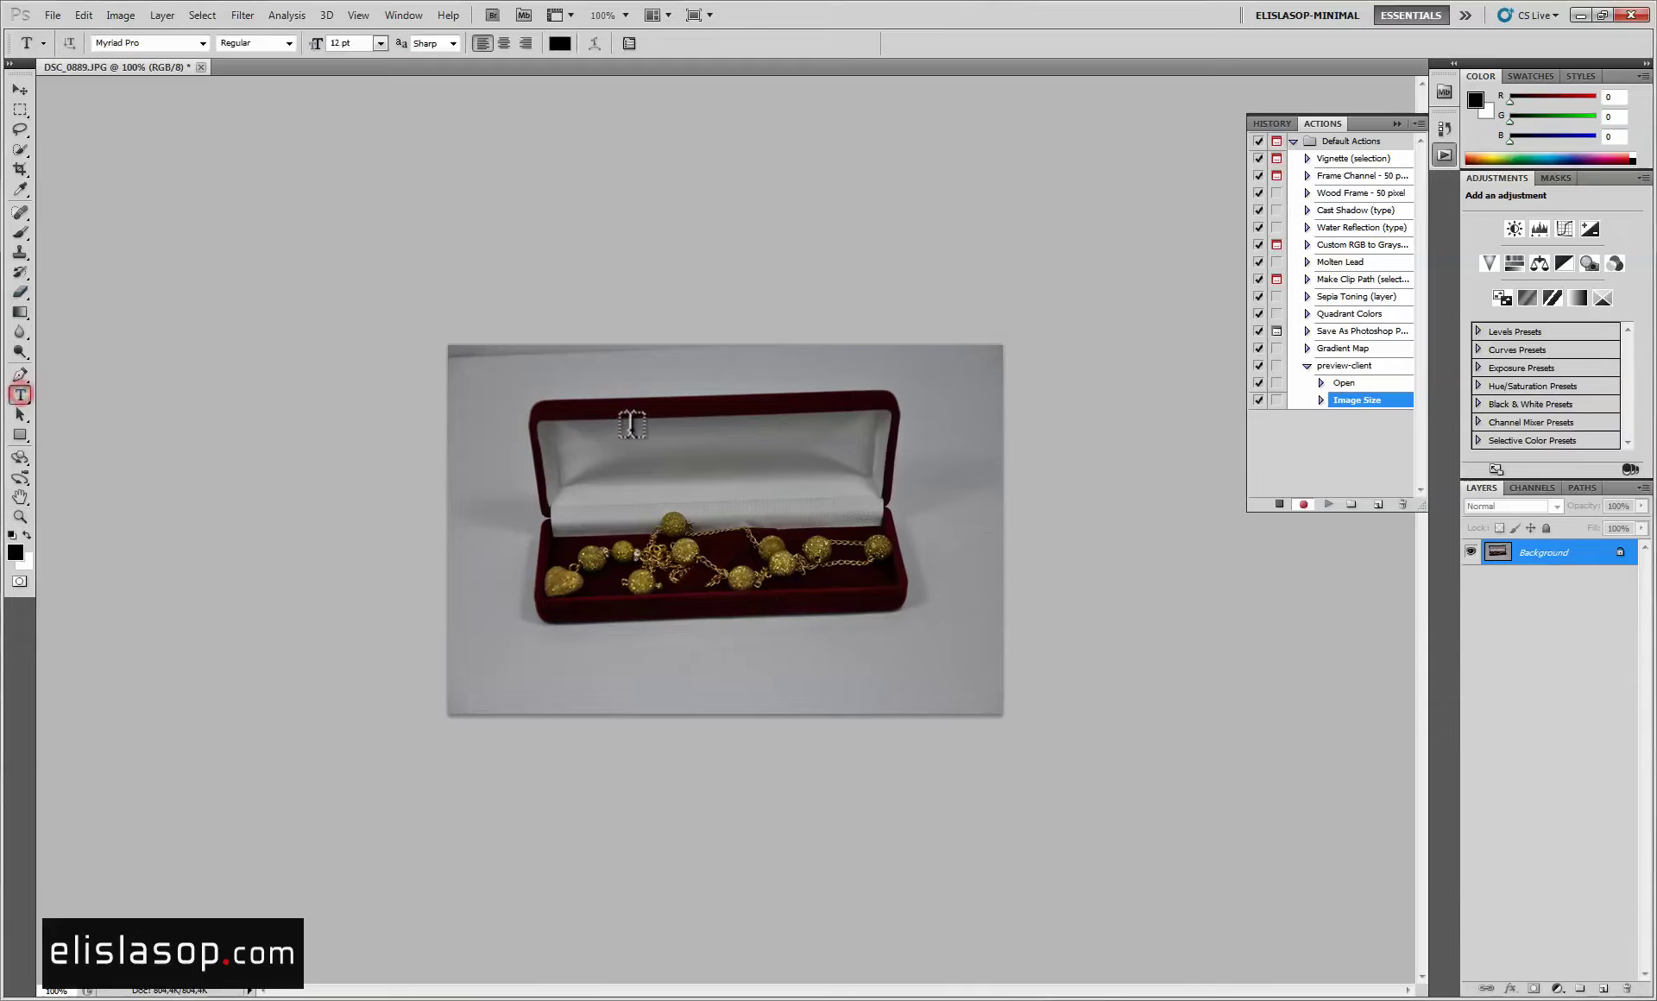
pyautogui.click(599, 511)
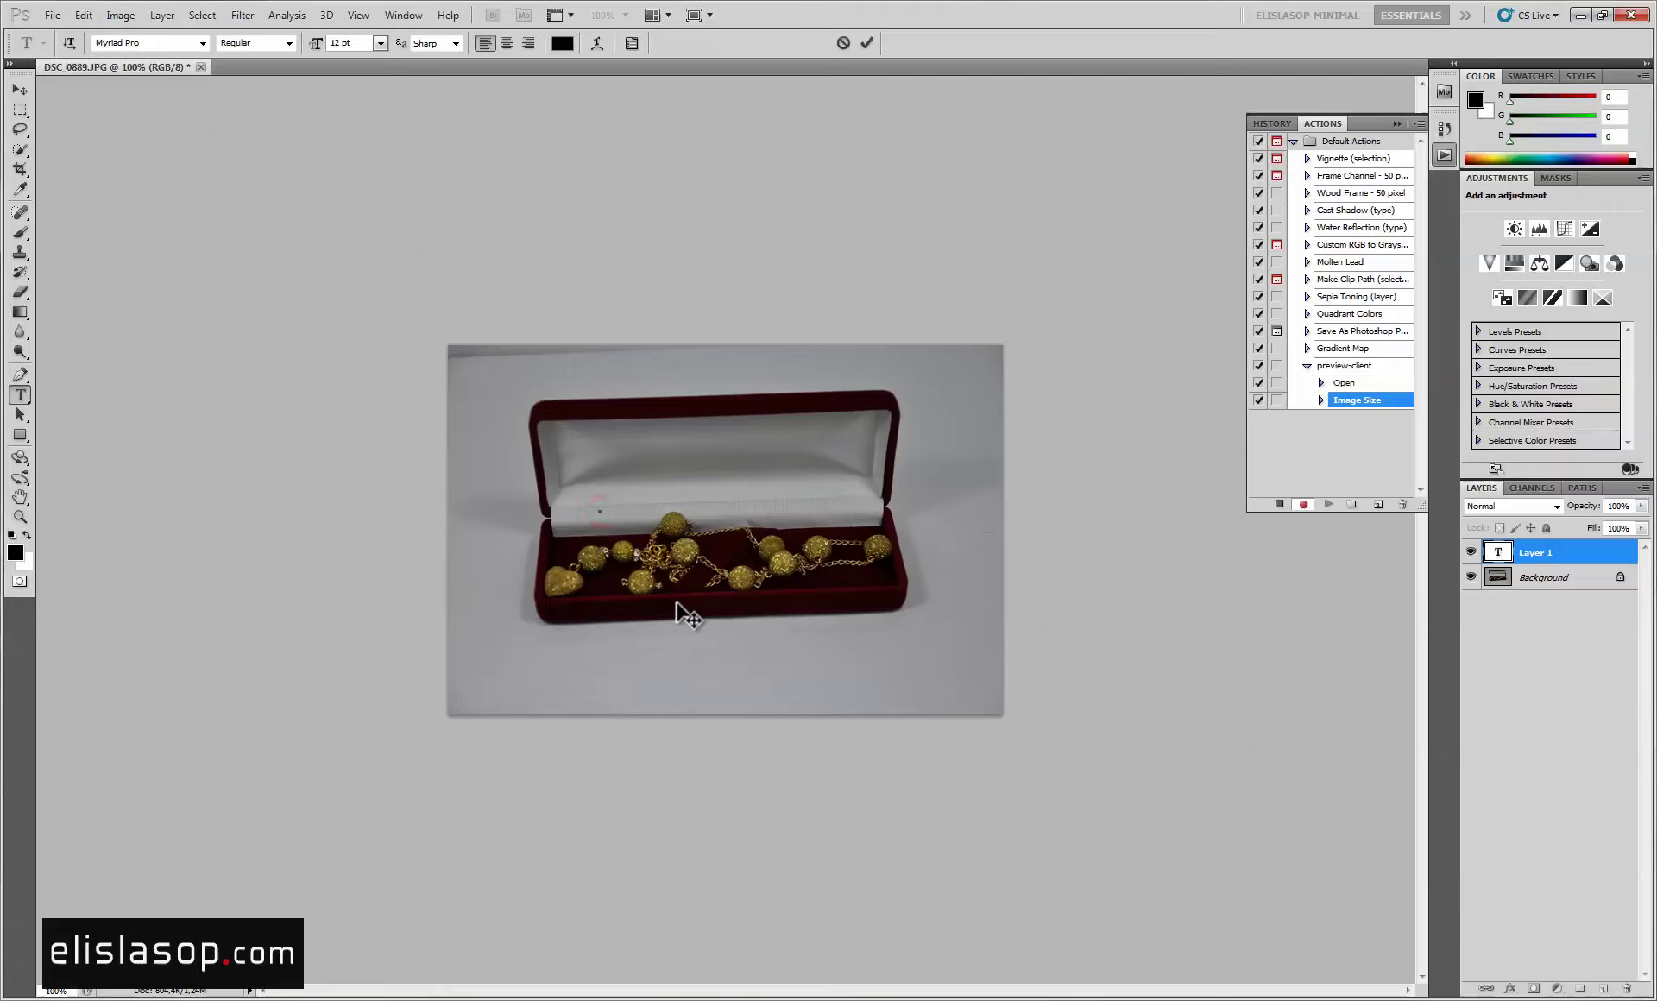
pyautogui.write('LOGO')
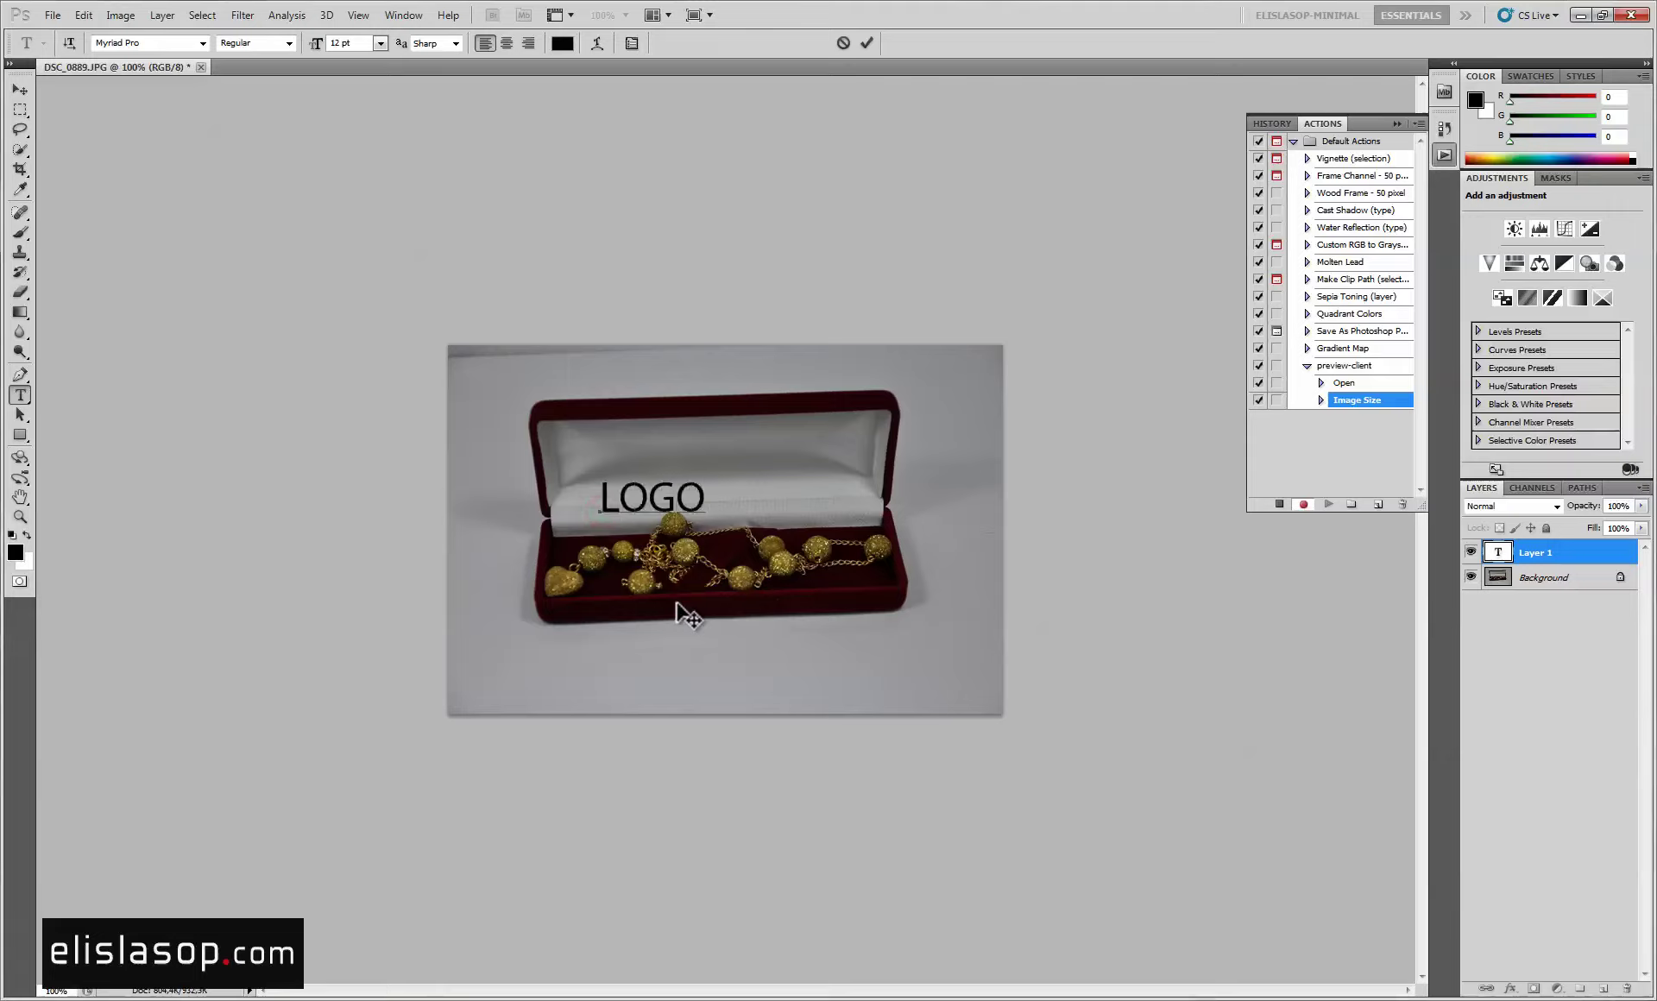
# Set the LOGO text to the Impact font at 32 pt and move it down to the middle of the box.
pyautogui.hotkey('ctrl', 'a')
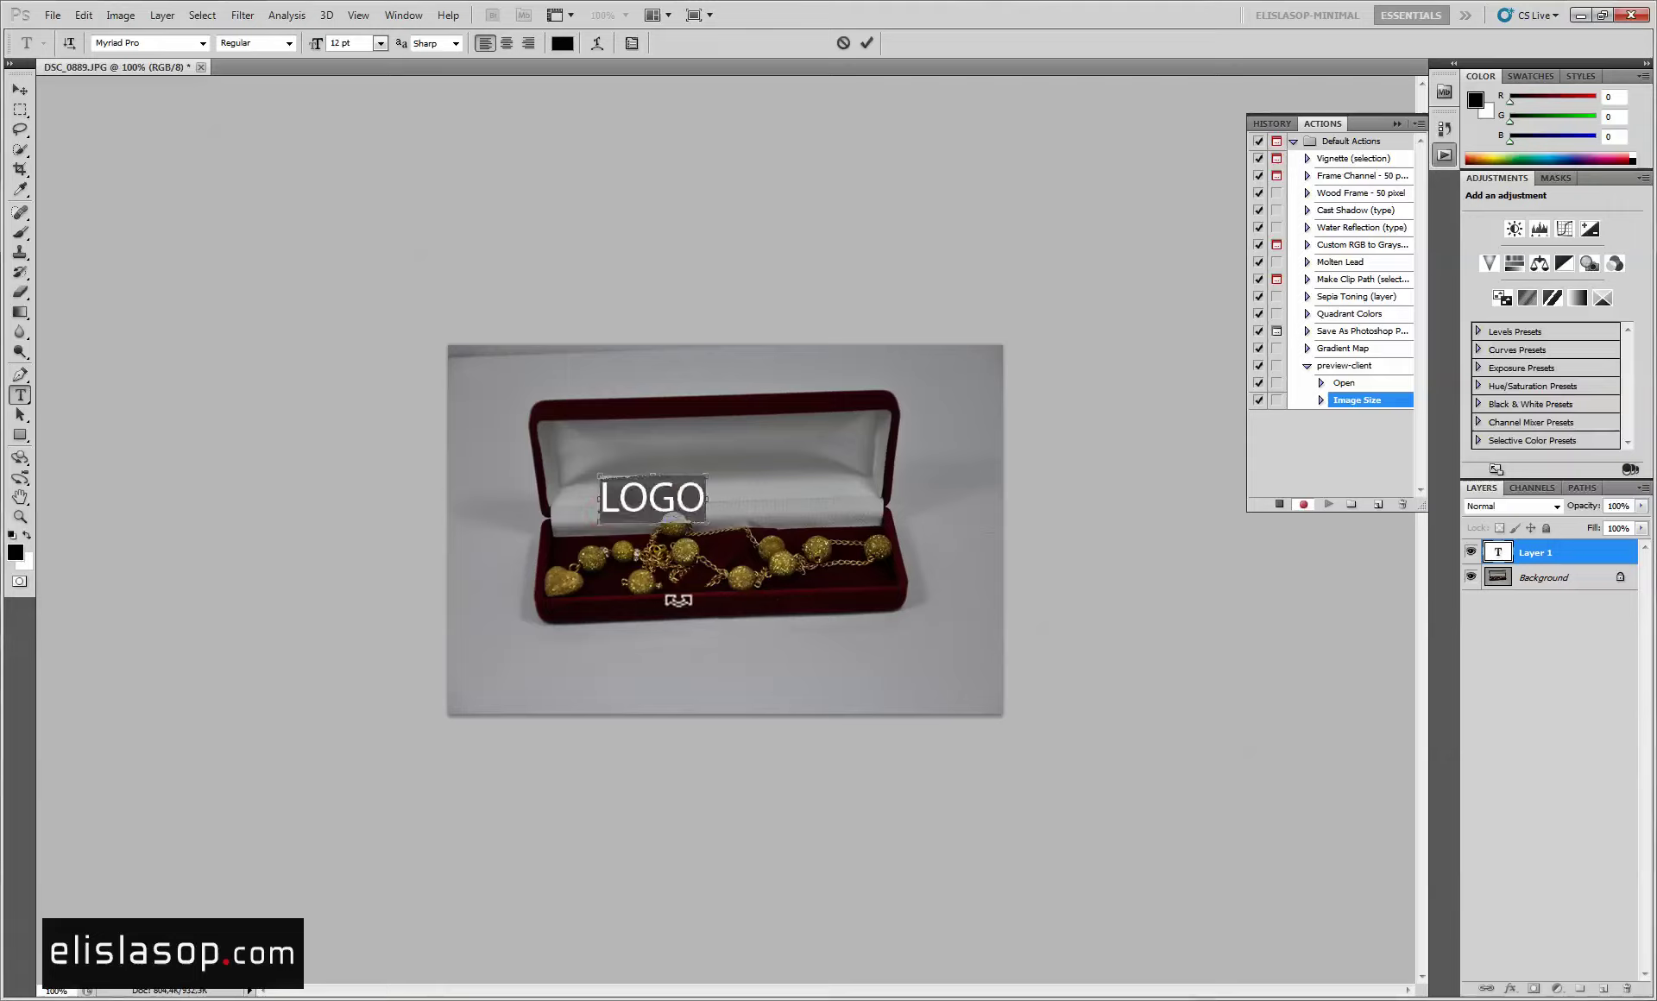
pyautogui.click(138, 43)
pyautogui.write('Impact')
pyautogui.press('Return')
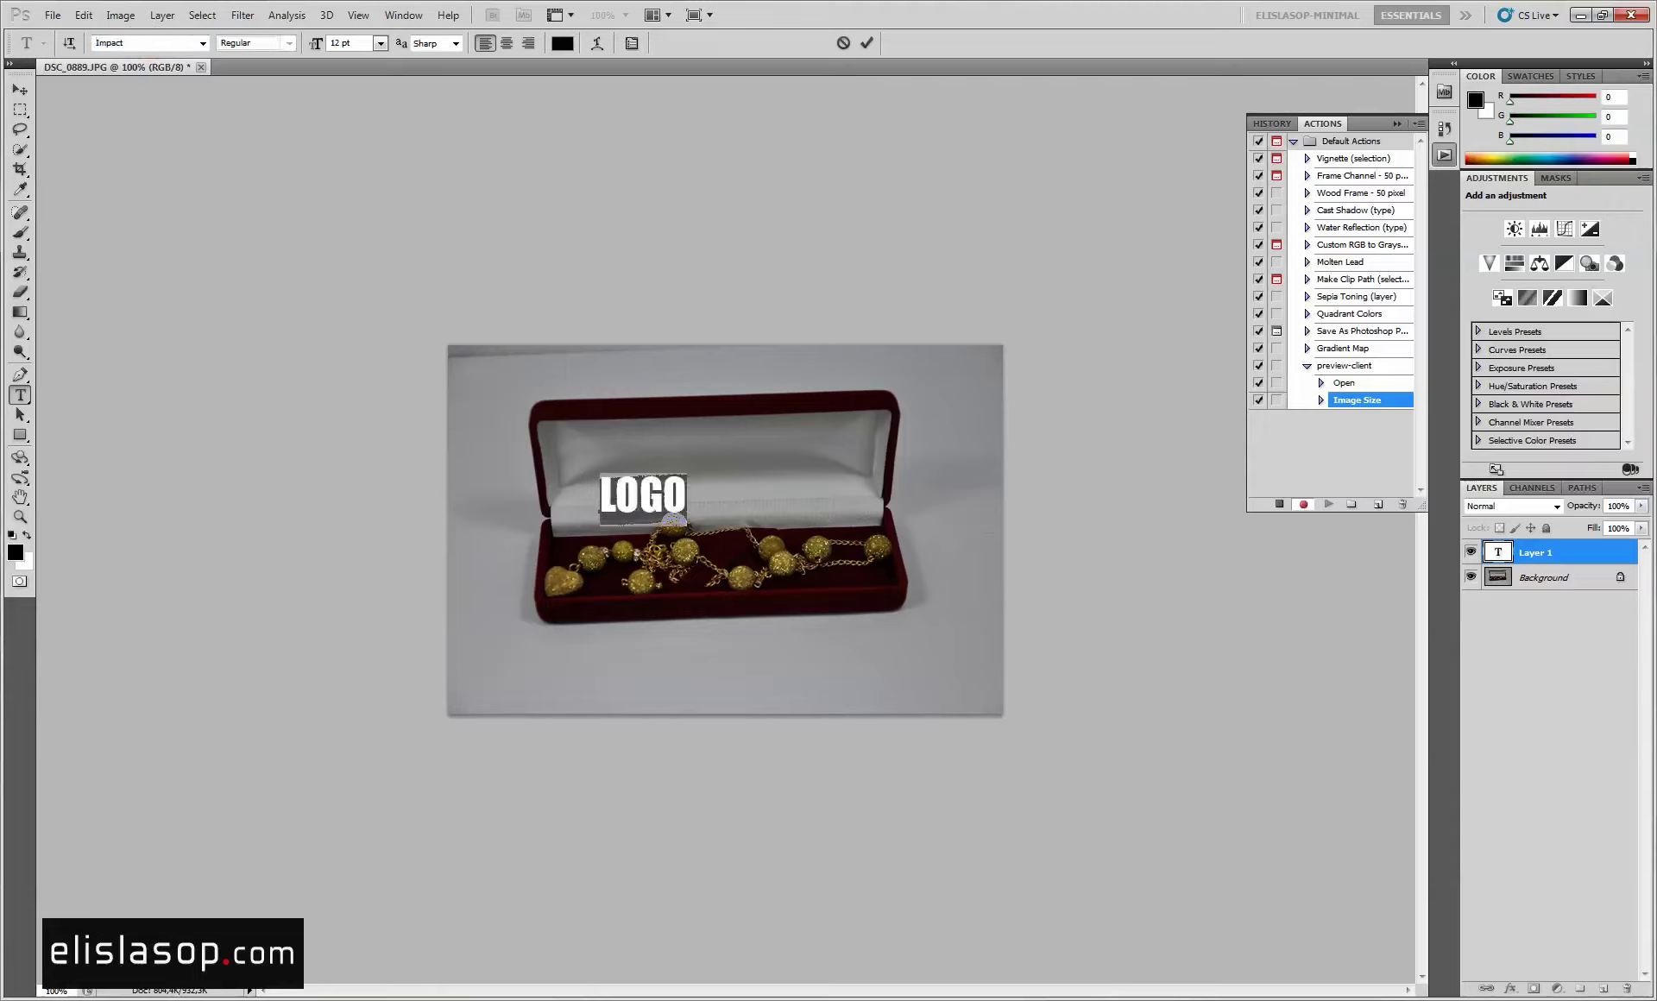
pyautogui.moveTo(317, 52)
pyautogui.mouseDown()
pyautogui.moveTo(374, 53)
pyautogui.moveTo(325, 51)
pyautogui.mouseUp()
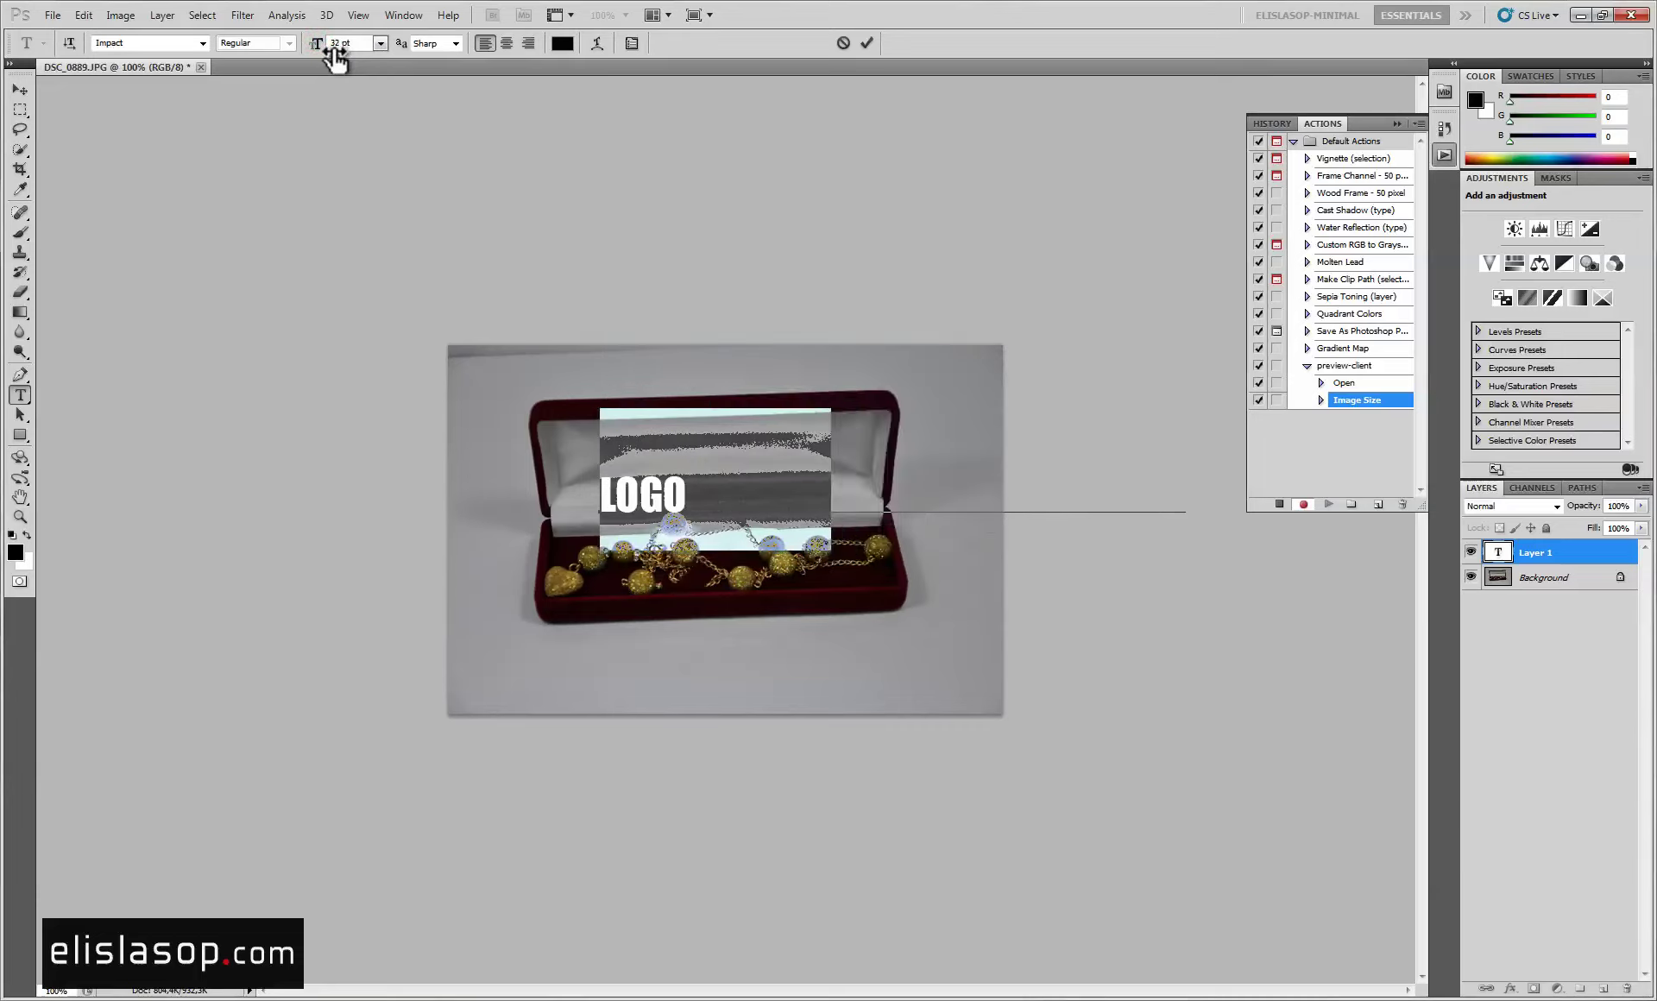
pyautogui.moveTo(600, 235); pyautogui.dragTo(611, 292)
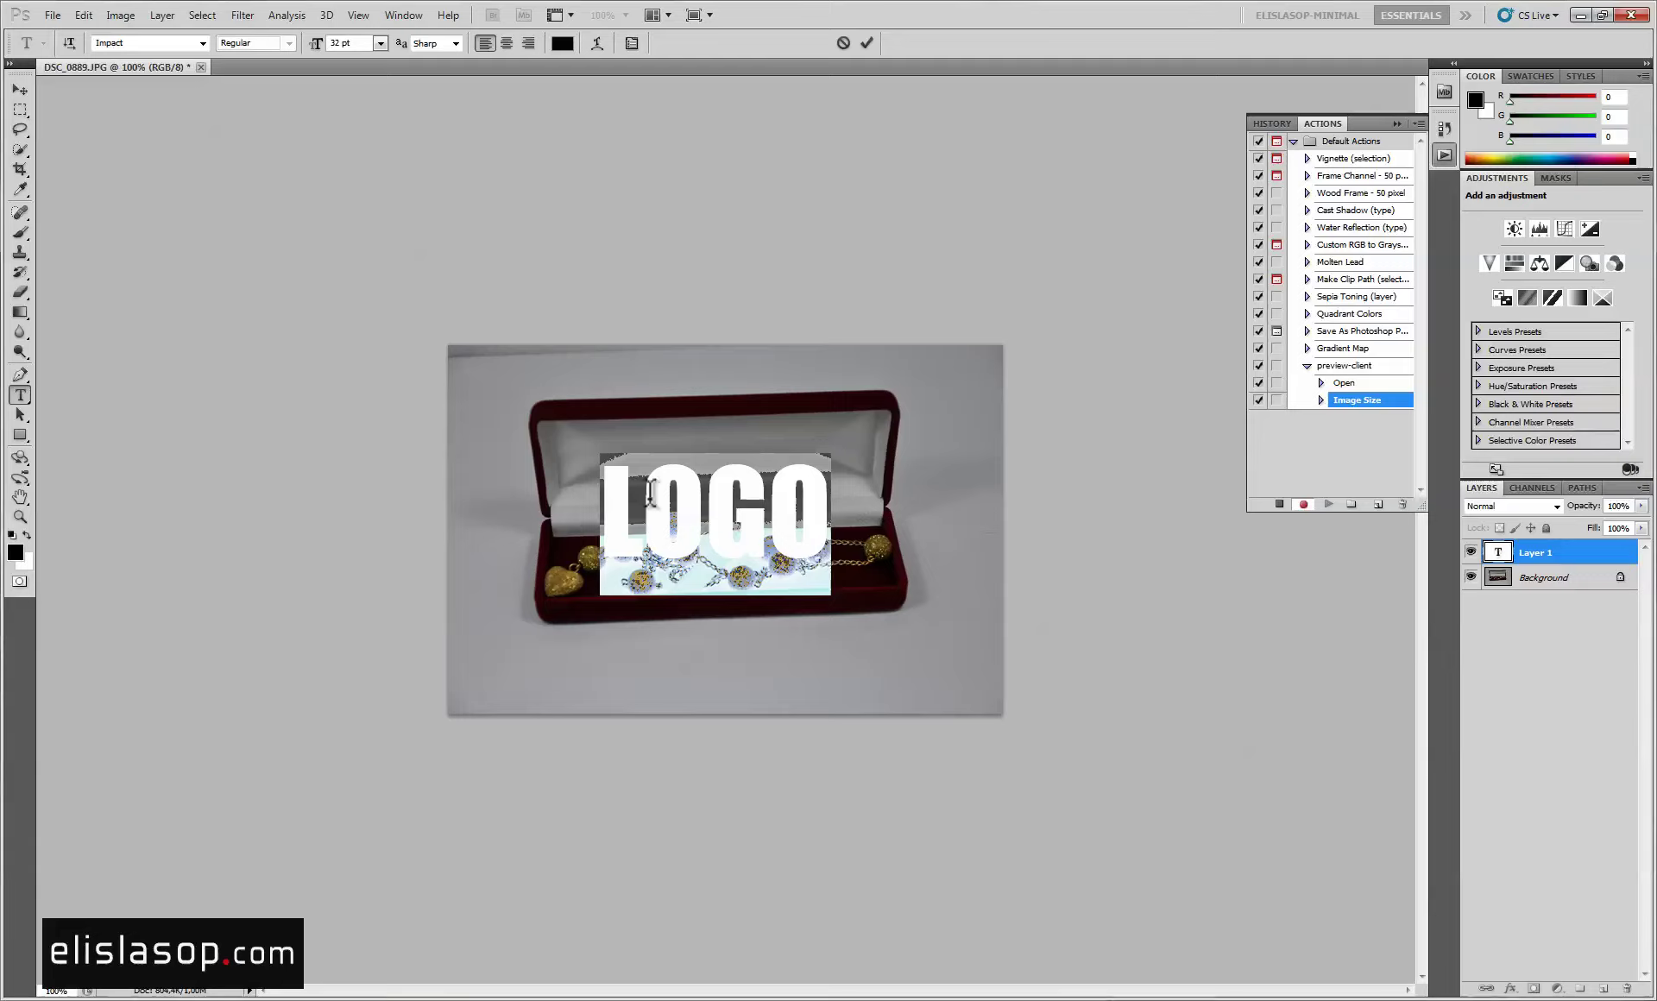
pyautogui.click(685, 511)
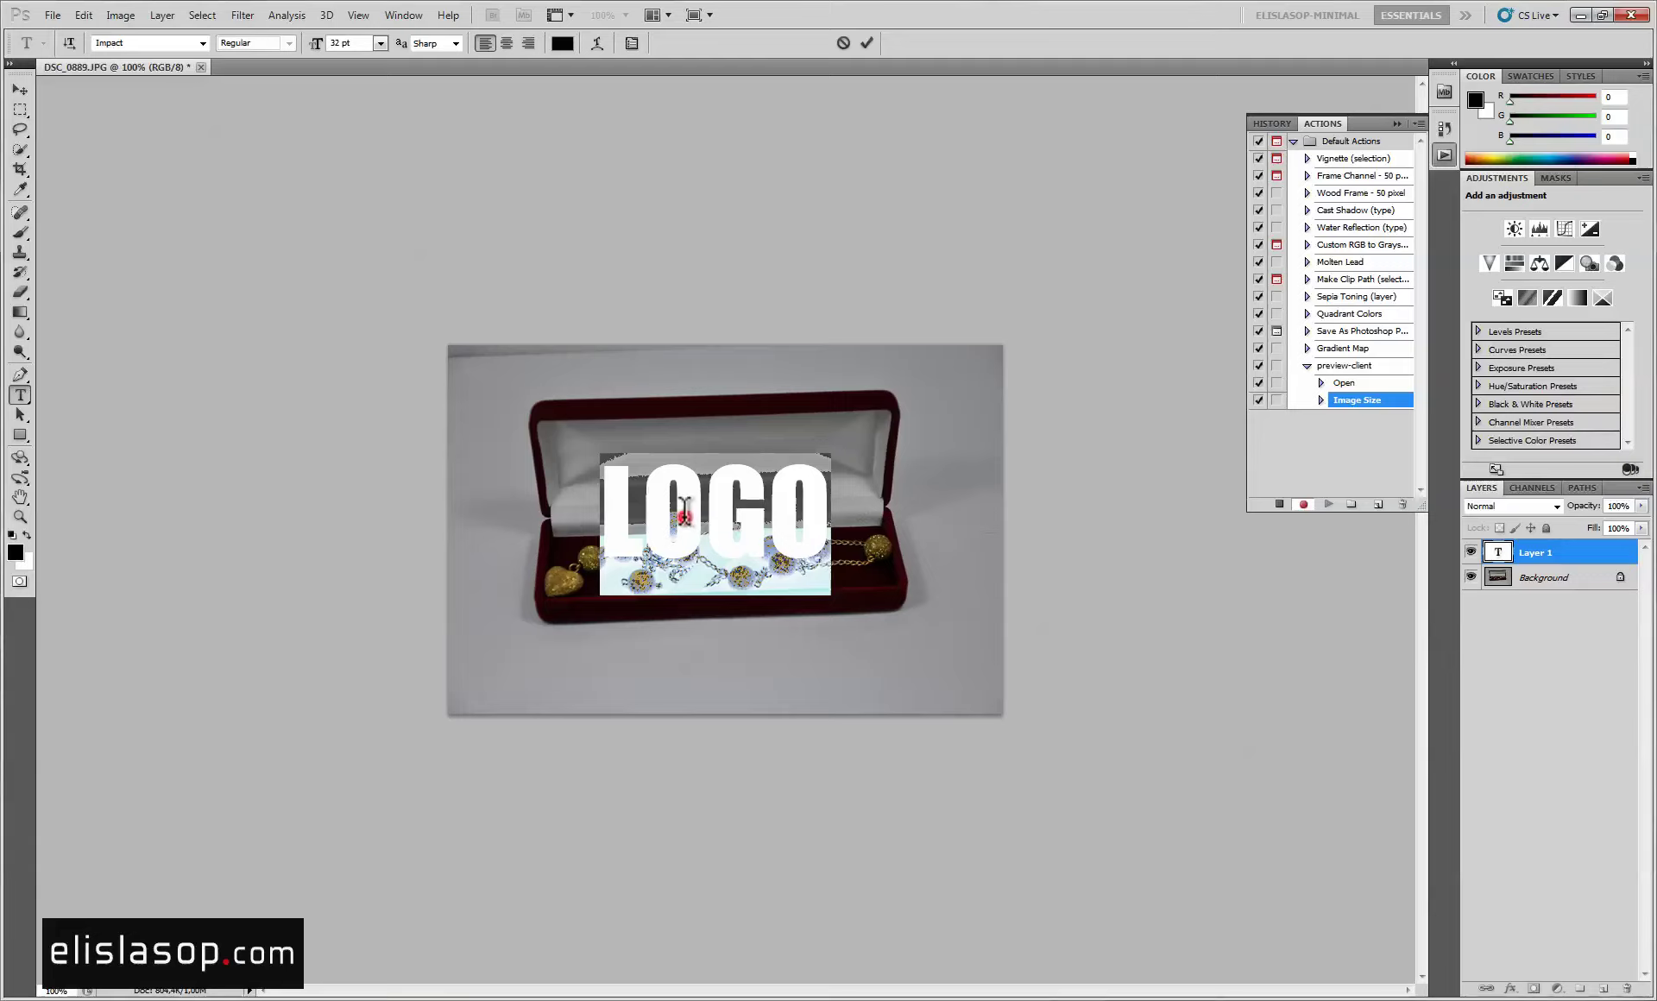
pyautogui.click(607, 507)
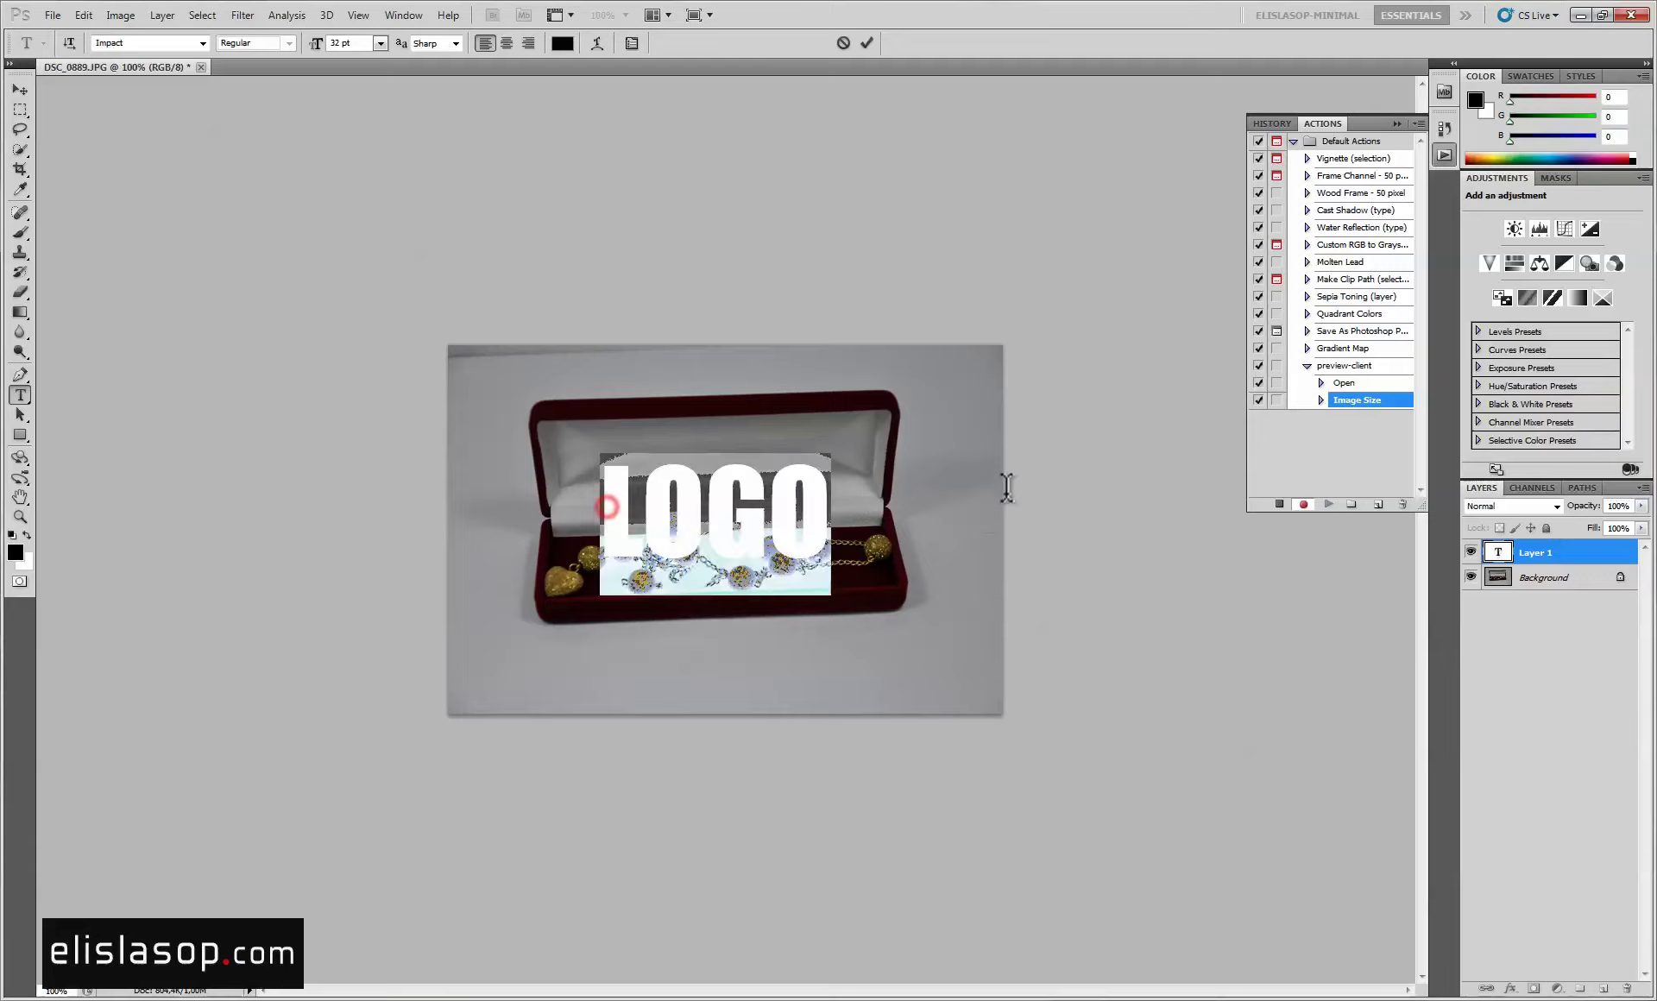
# Change the LOGO text colour to white and commit the text layer.
pyautogui.click(557, 50)
pyautogui.moveTo(714, 245); pyautogui.dragTo(562, 214)
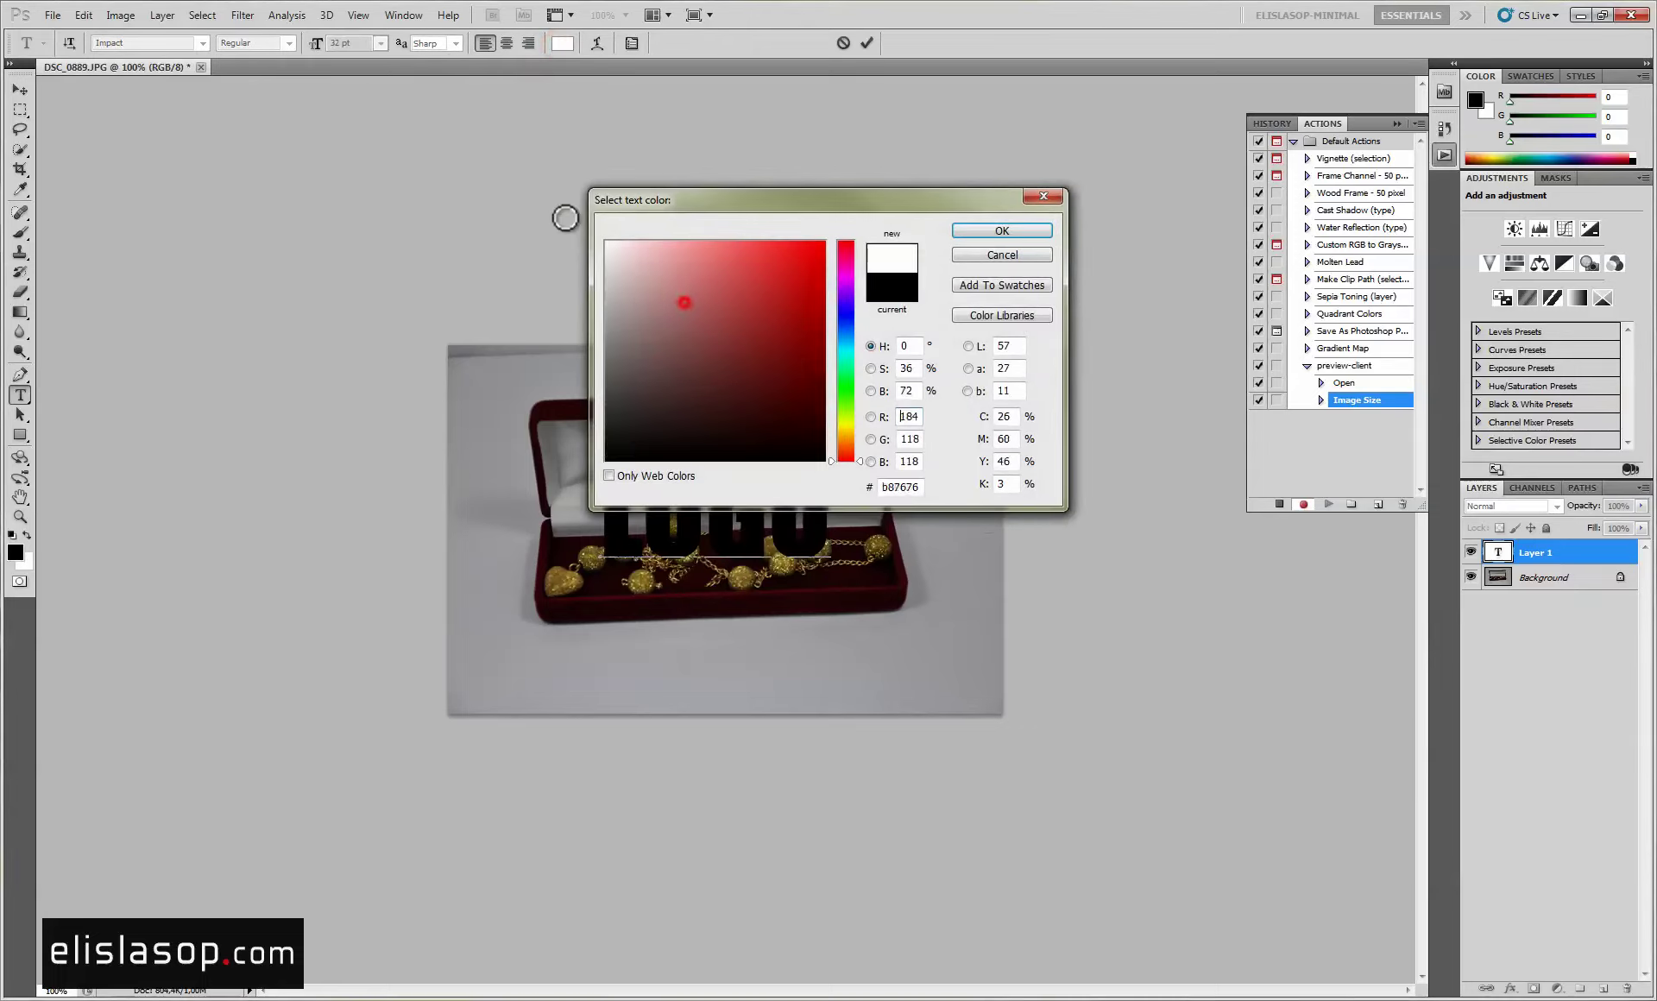
pyautogui.click(1033, 230)
pyautogui.click(866, 43)
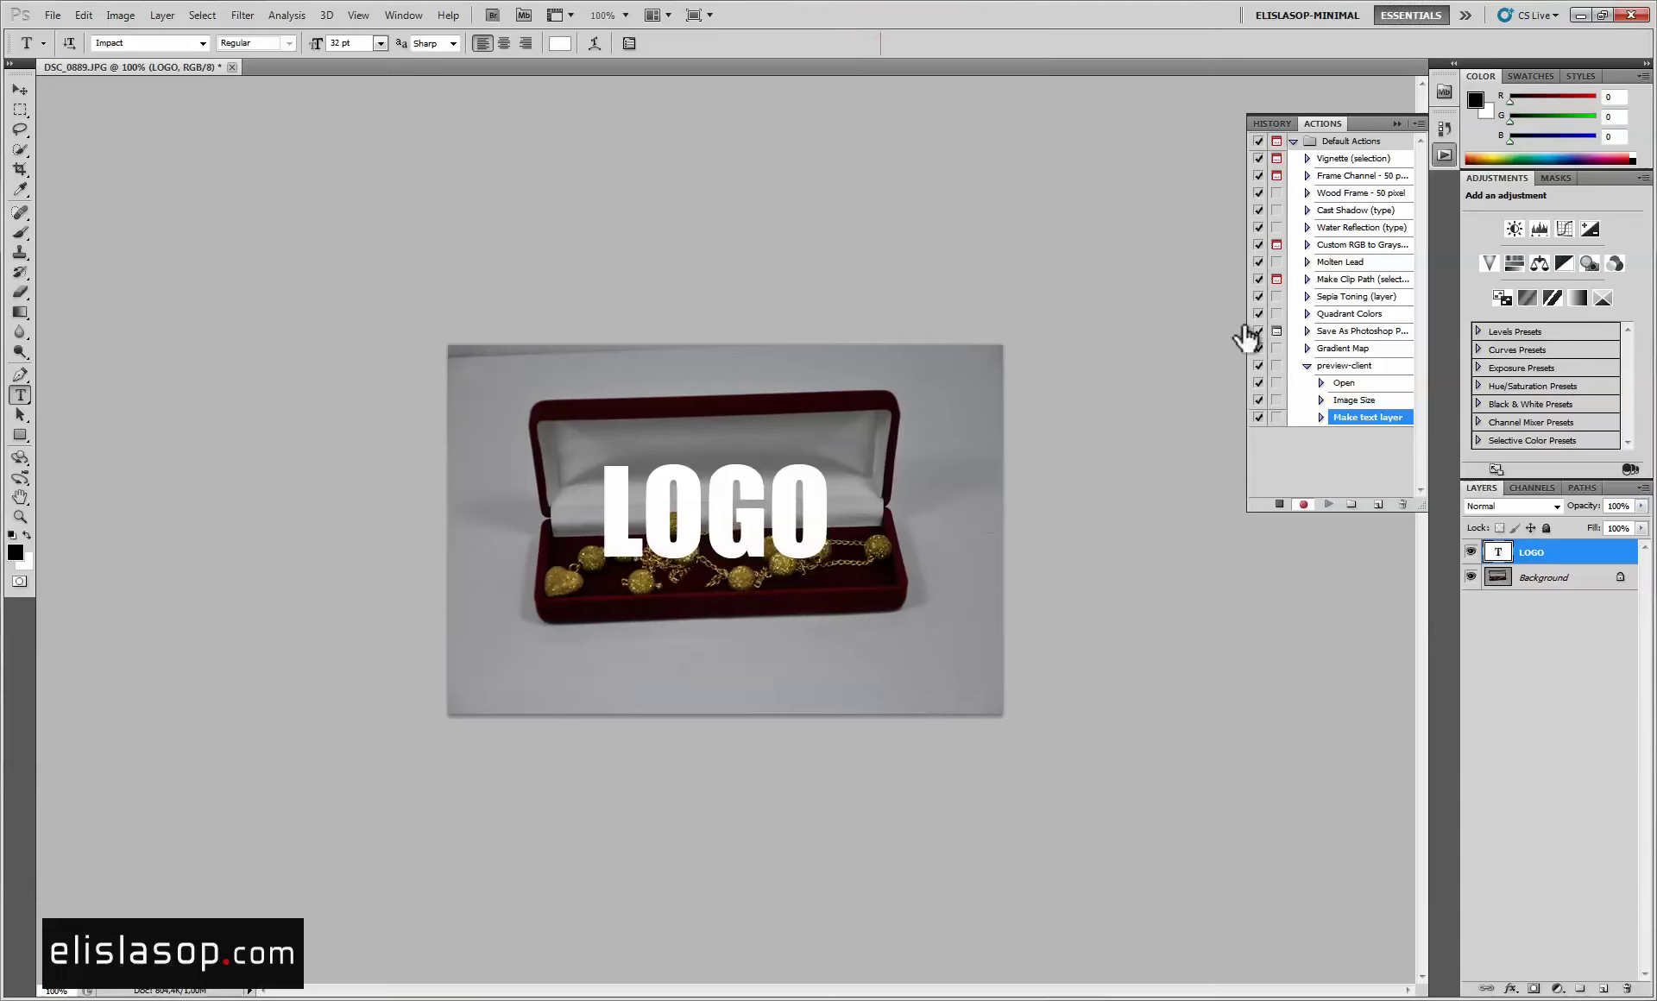
# Set the LOGO layer's opacity to 50% and flatten the image.
pyautogui.moveTo(1583, 508); pyautogui.dragTo(1524, 516)
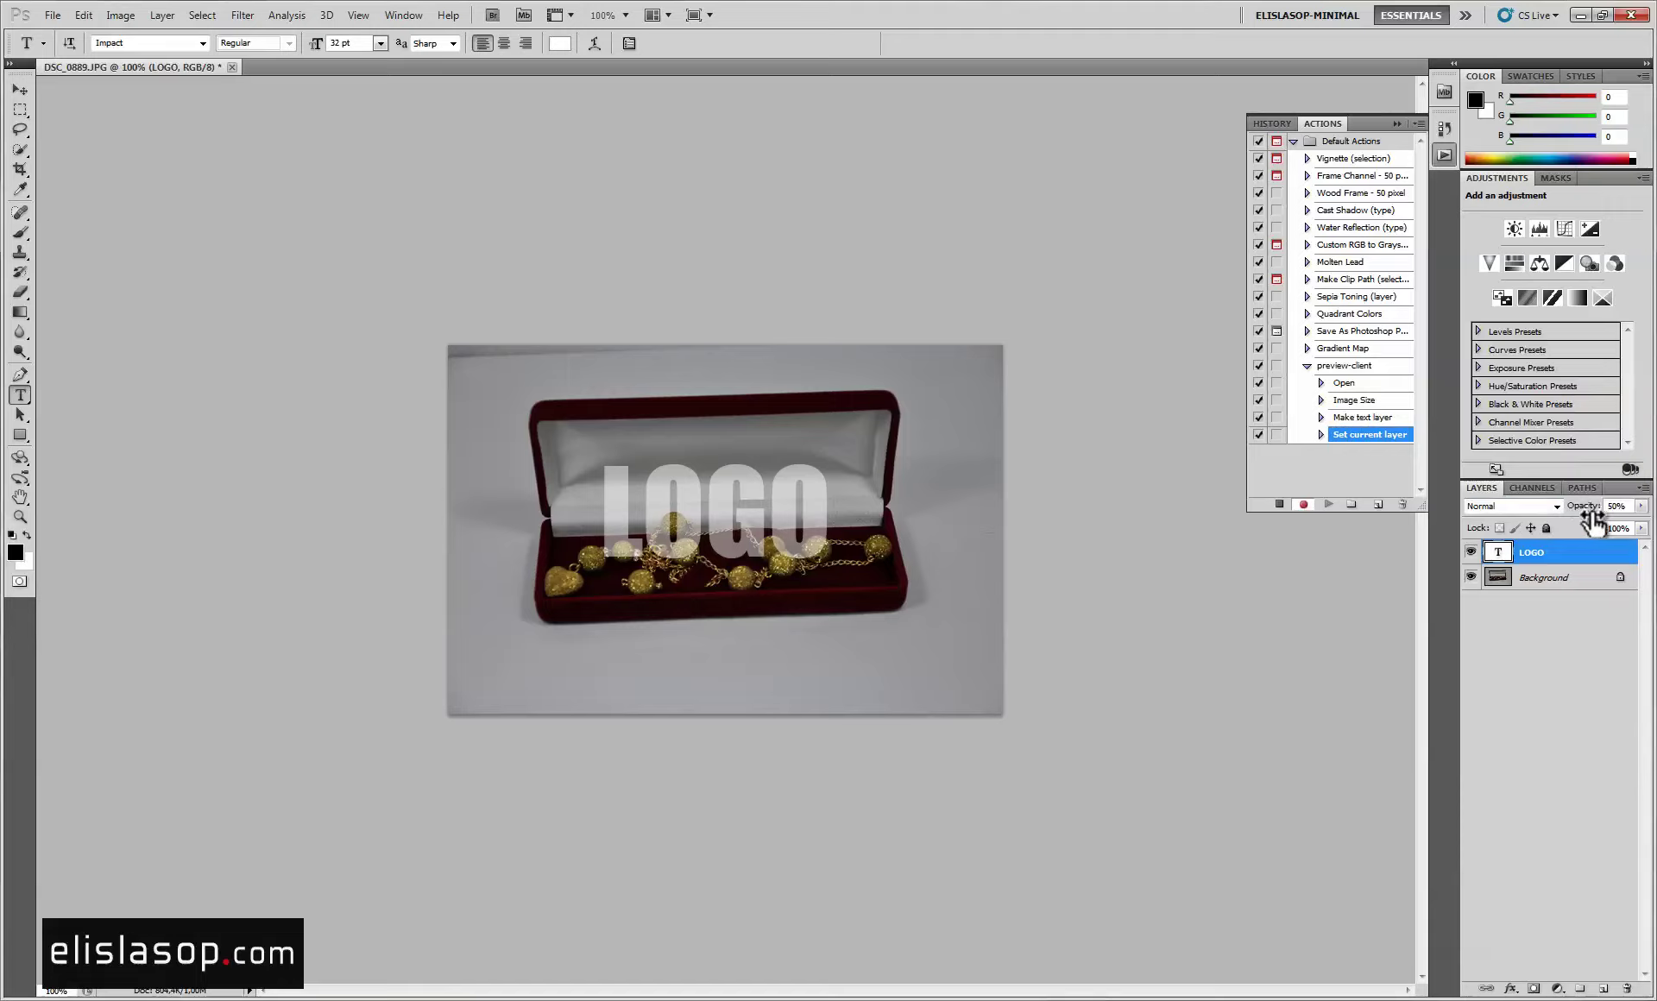
pyautogui.click(1546, 580)
pyautogui.rightClick(1546, 588)
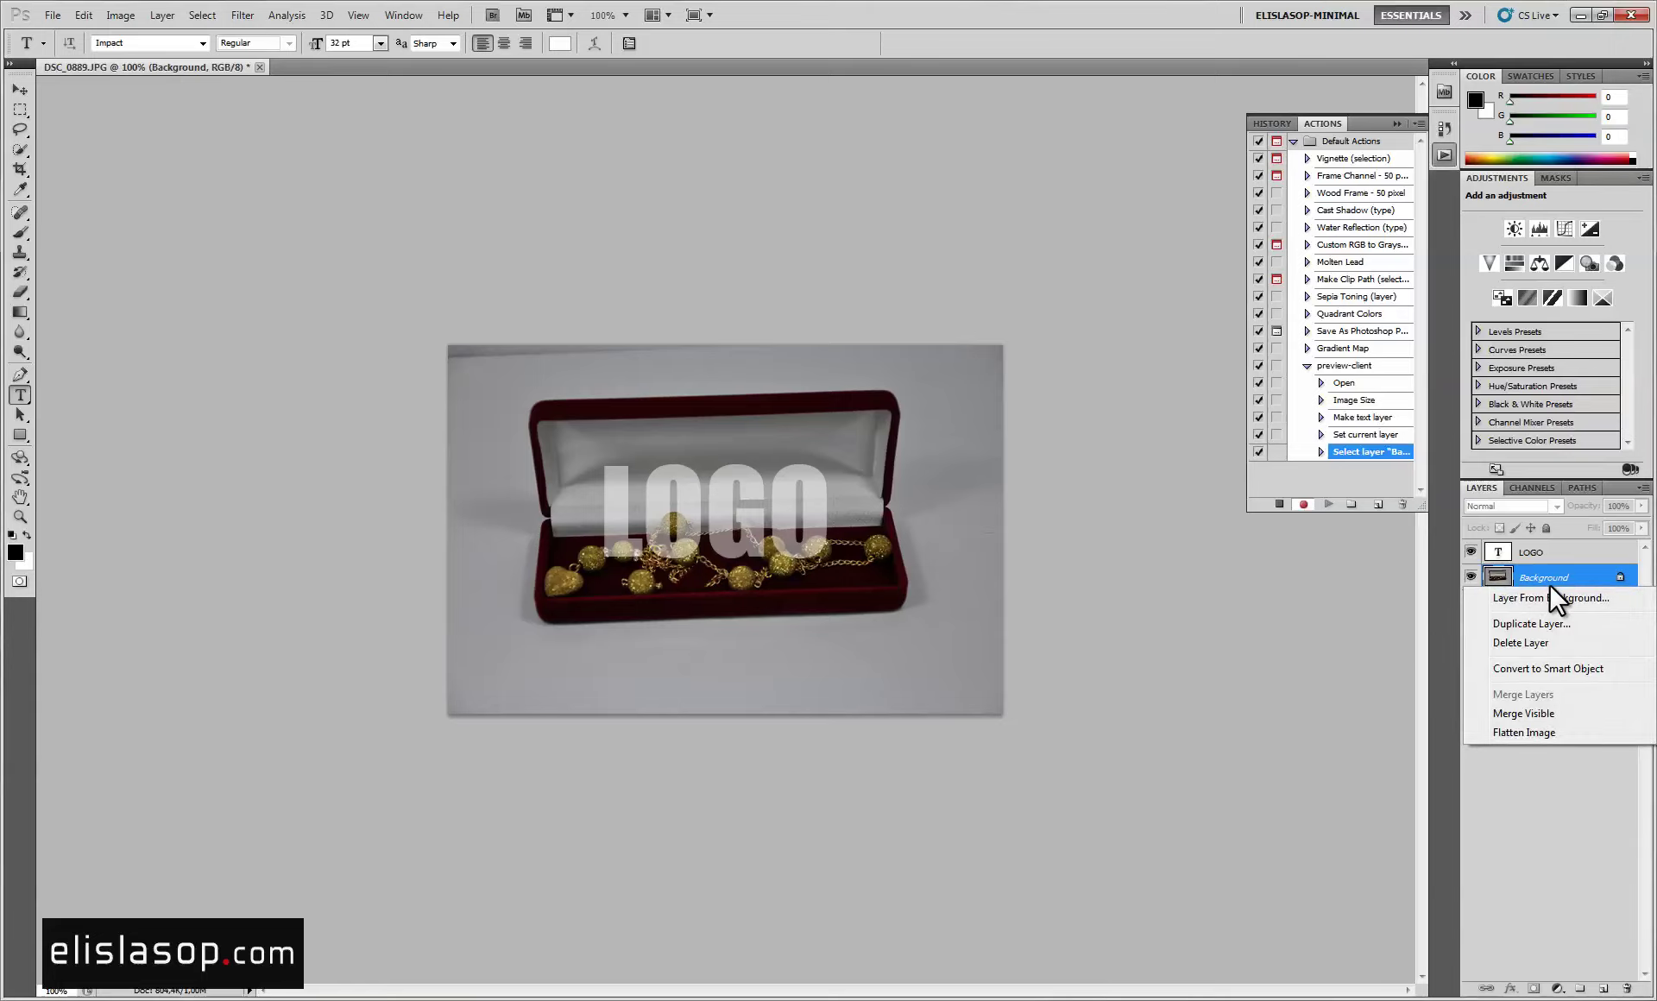
pyautogui.click(1517, 732)
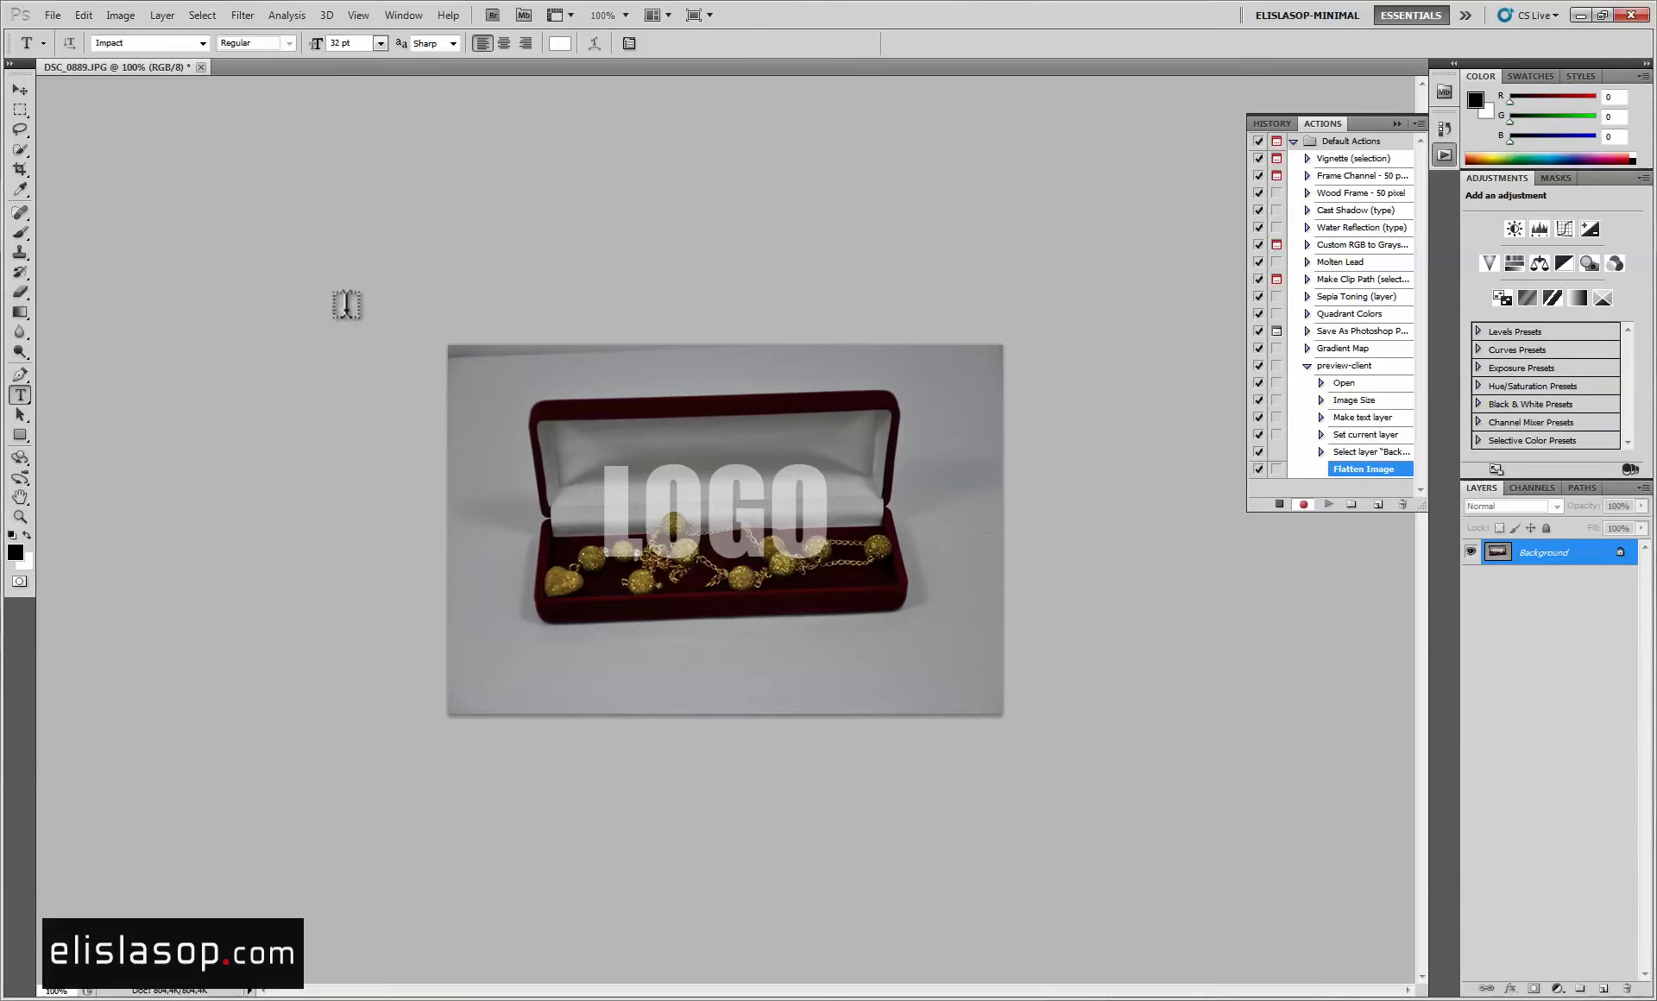
# Save the image as a JPEG with quality 9 and Baseline Optimized format, and close the document.
pyautogui.click(52, 16)
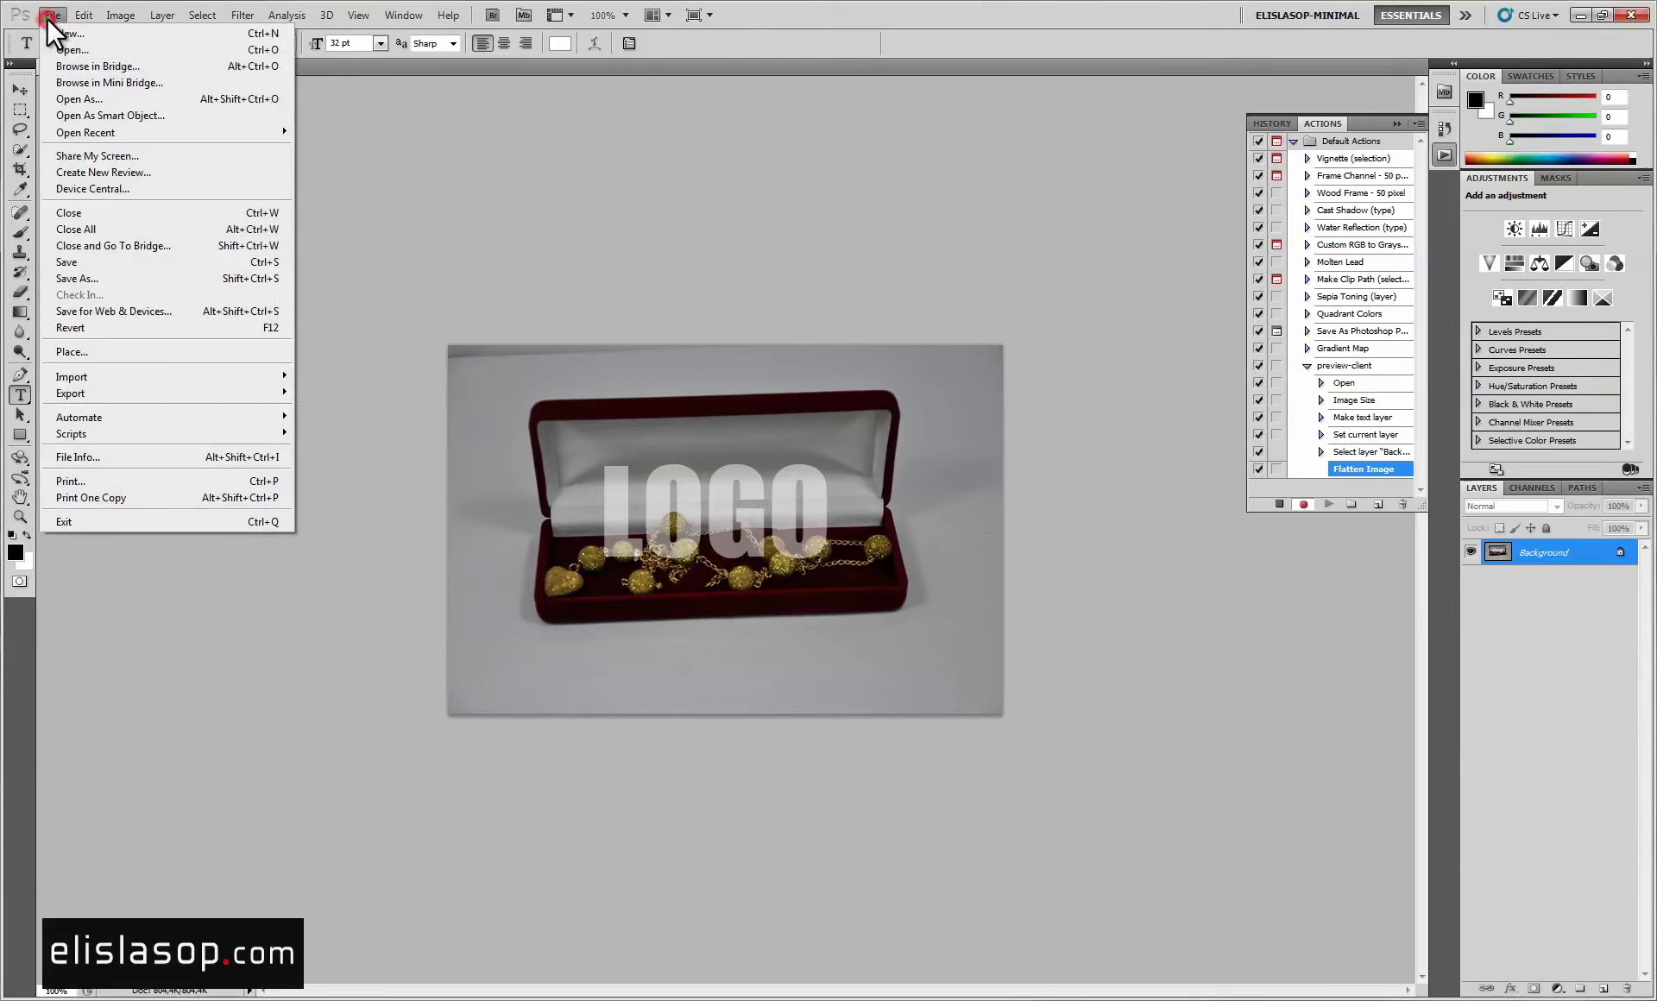
pyautogui.click(91, 256)
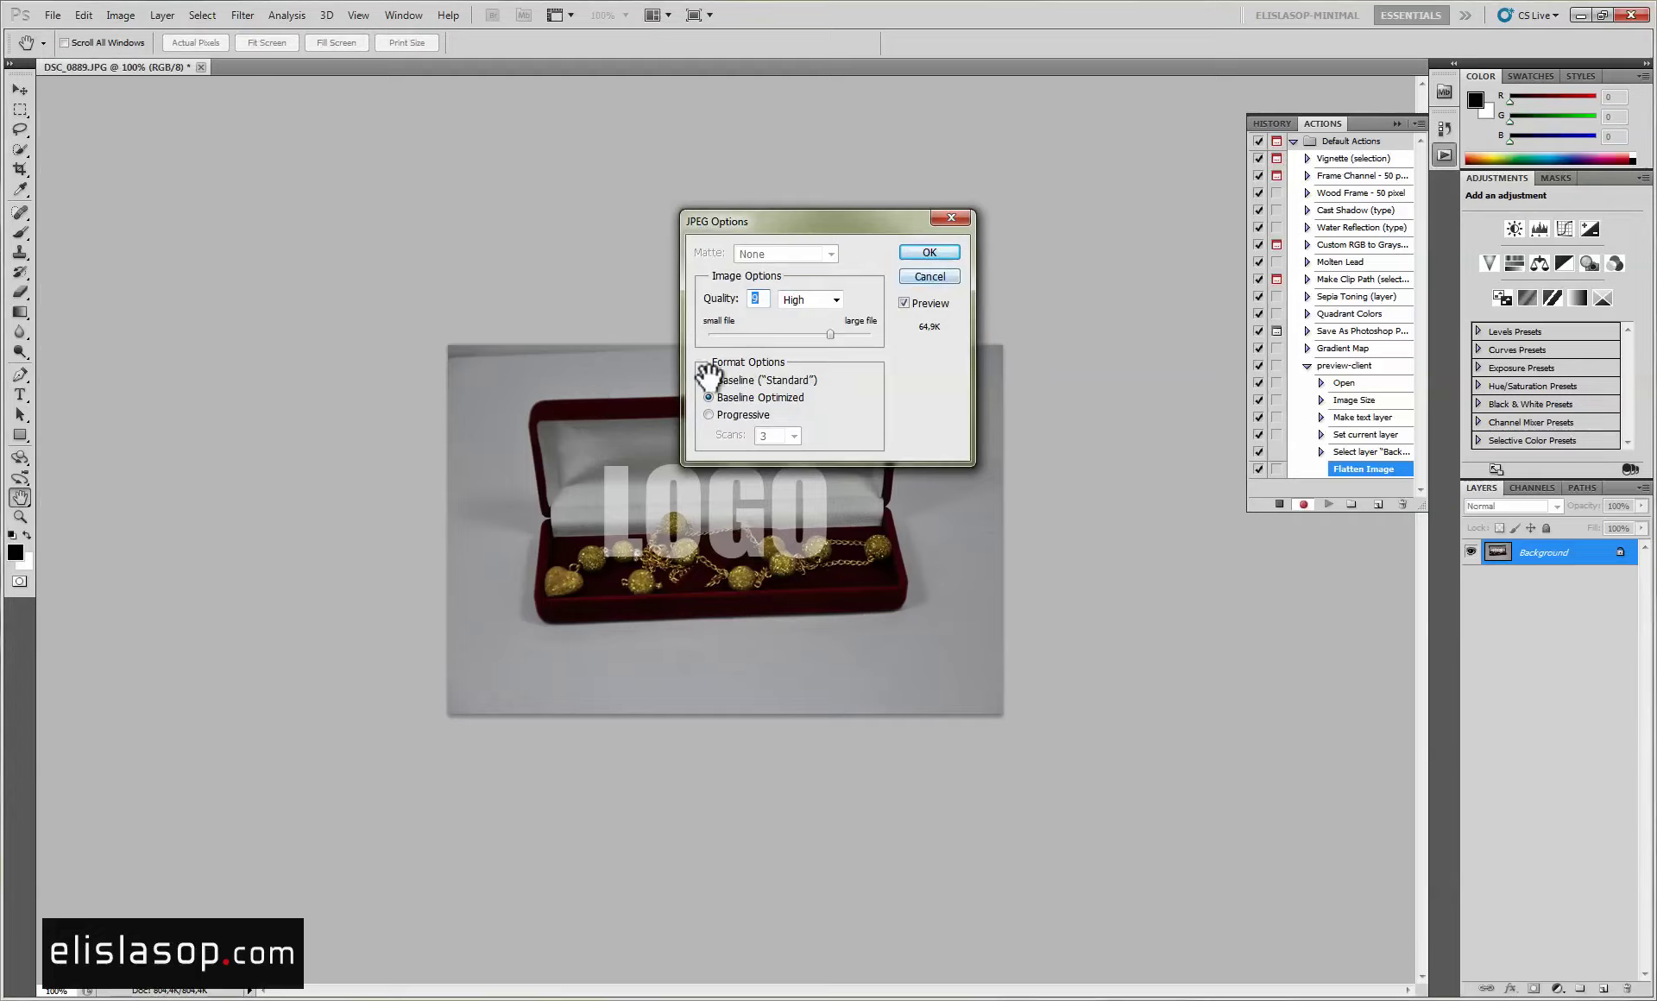
pyautogui.click(919, 250)
pyautogui.click(945, 250)
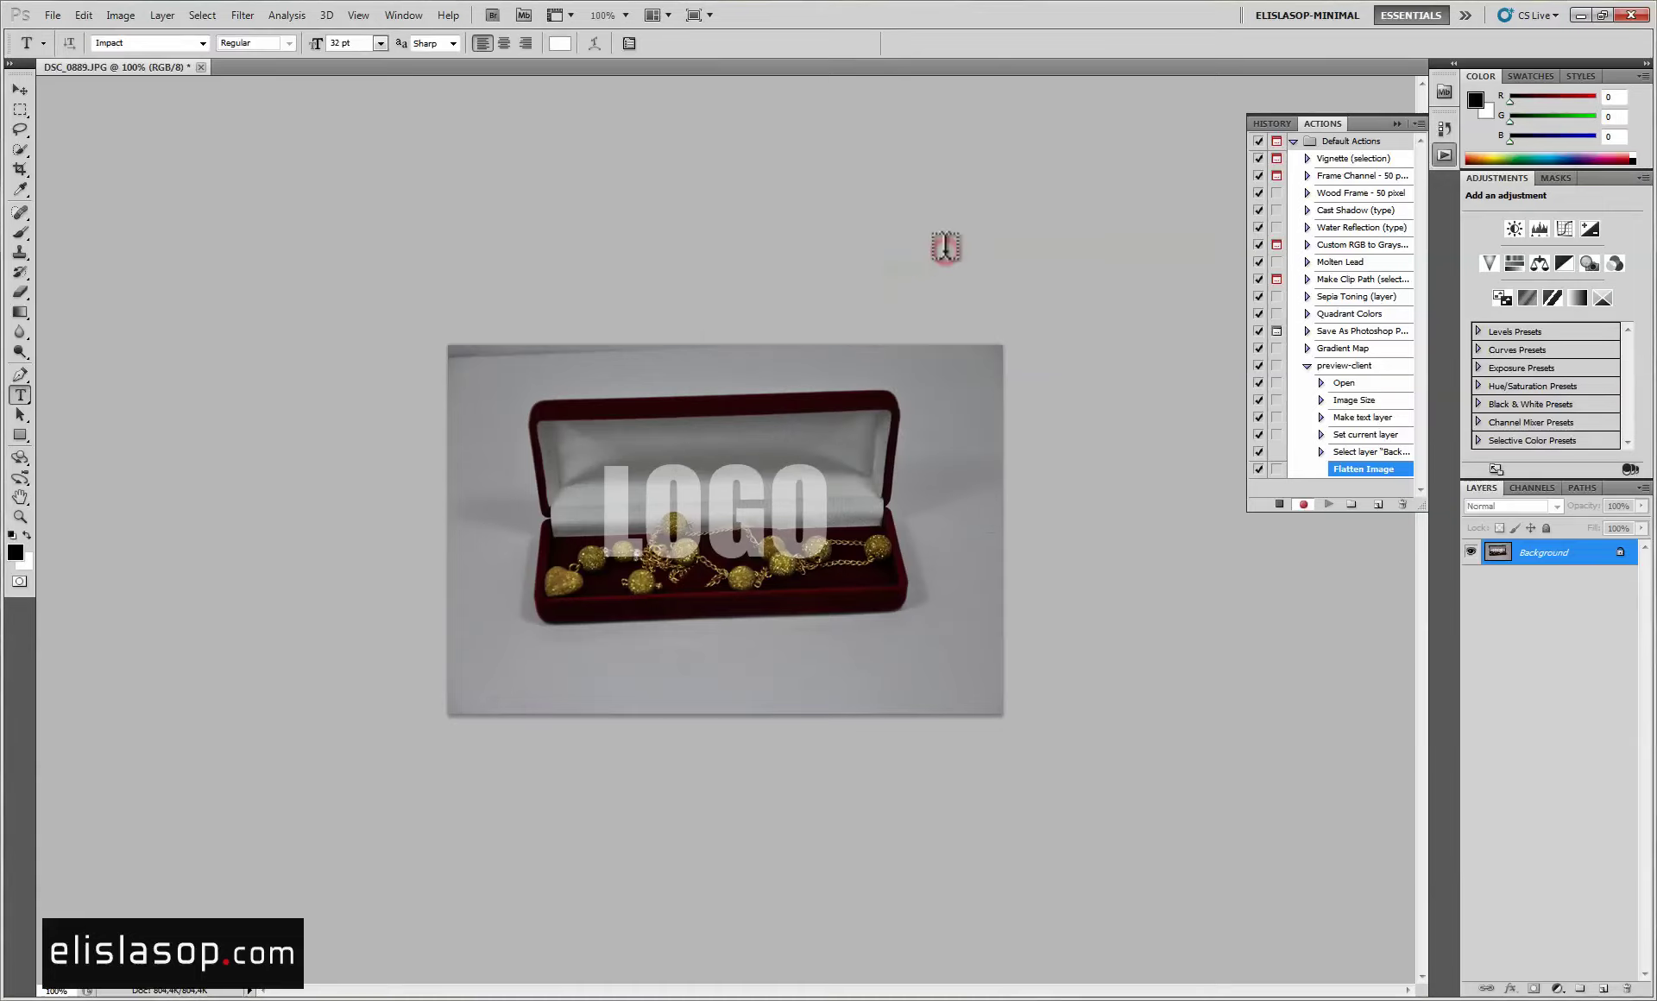
pyautogui.click(193, 66)
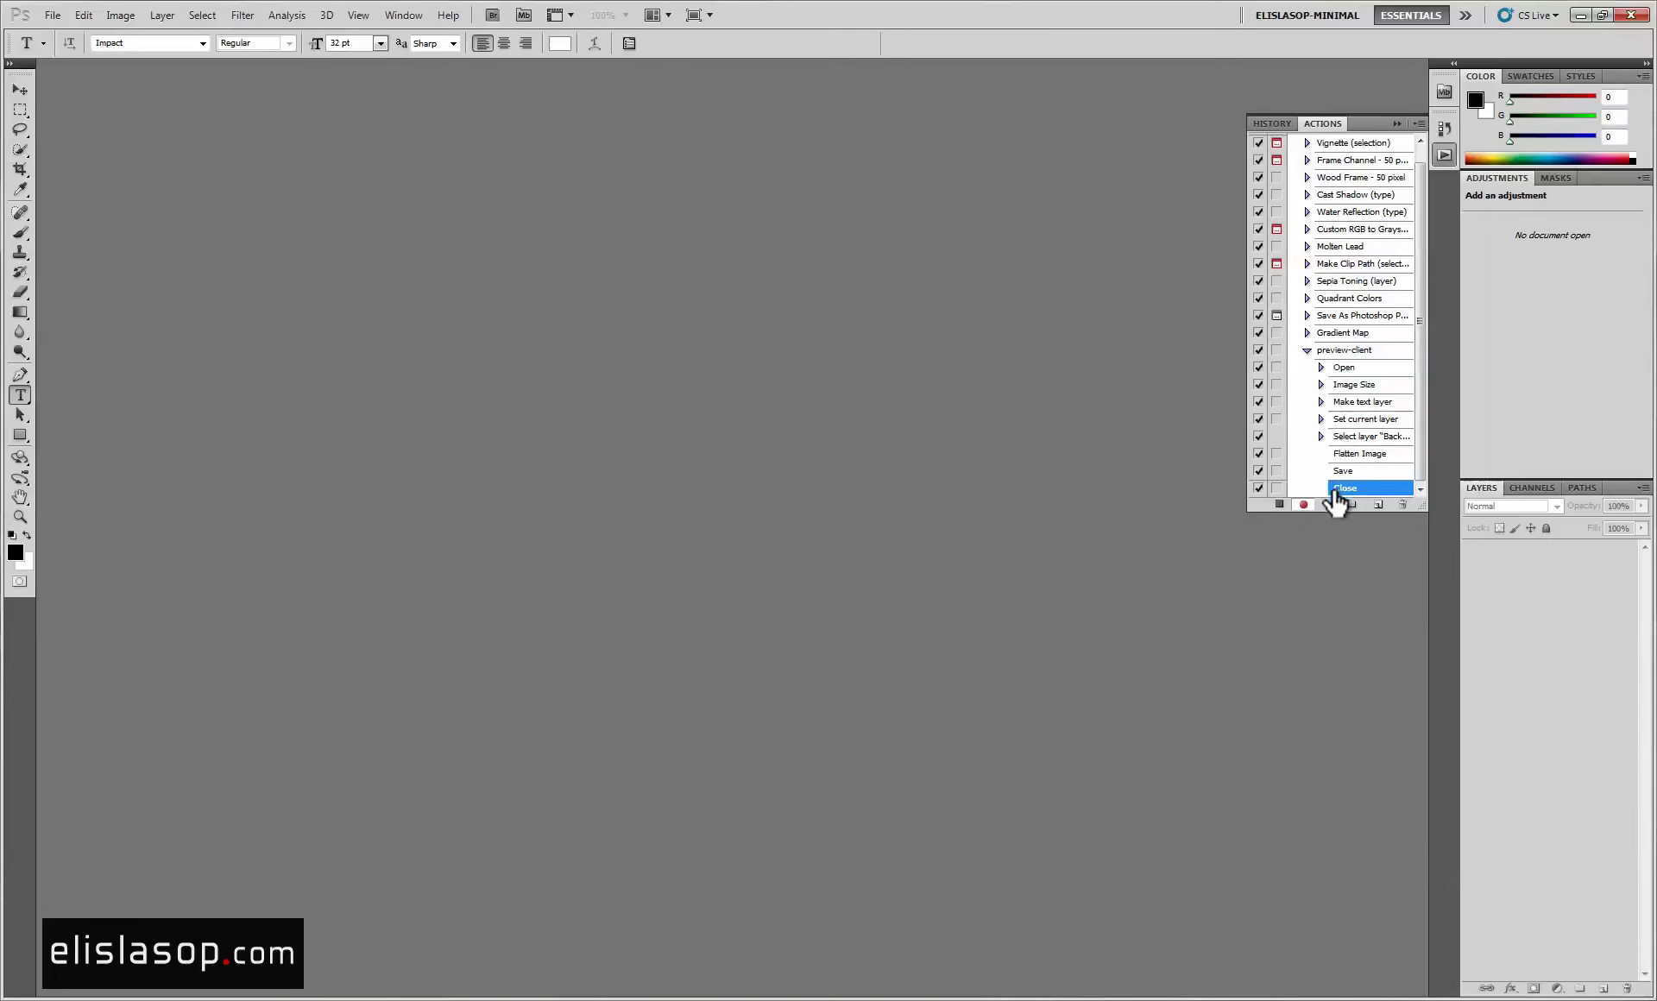
# Stop recording the preview-client action and move the restored application window aside to uncover the Shopping folder on the desktop.
pyautogui.click(1282, 503)
pyautogui.click(1602, 15)
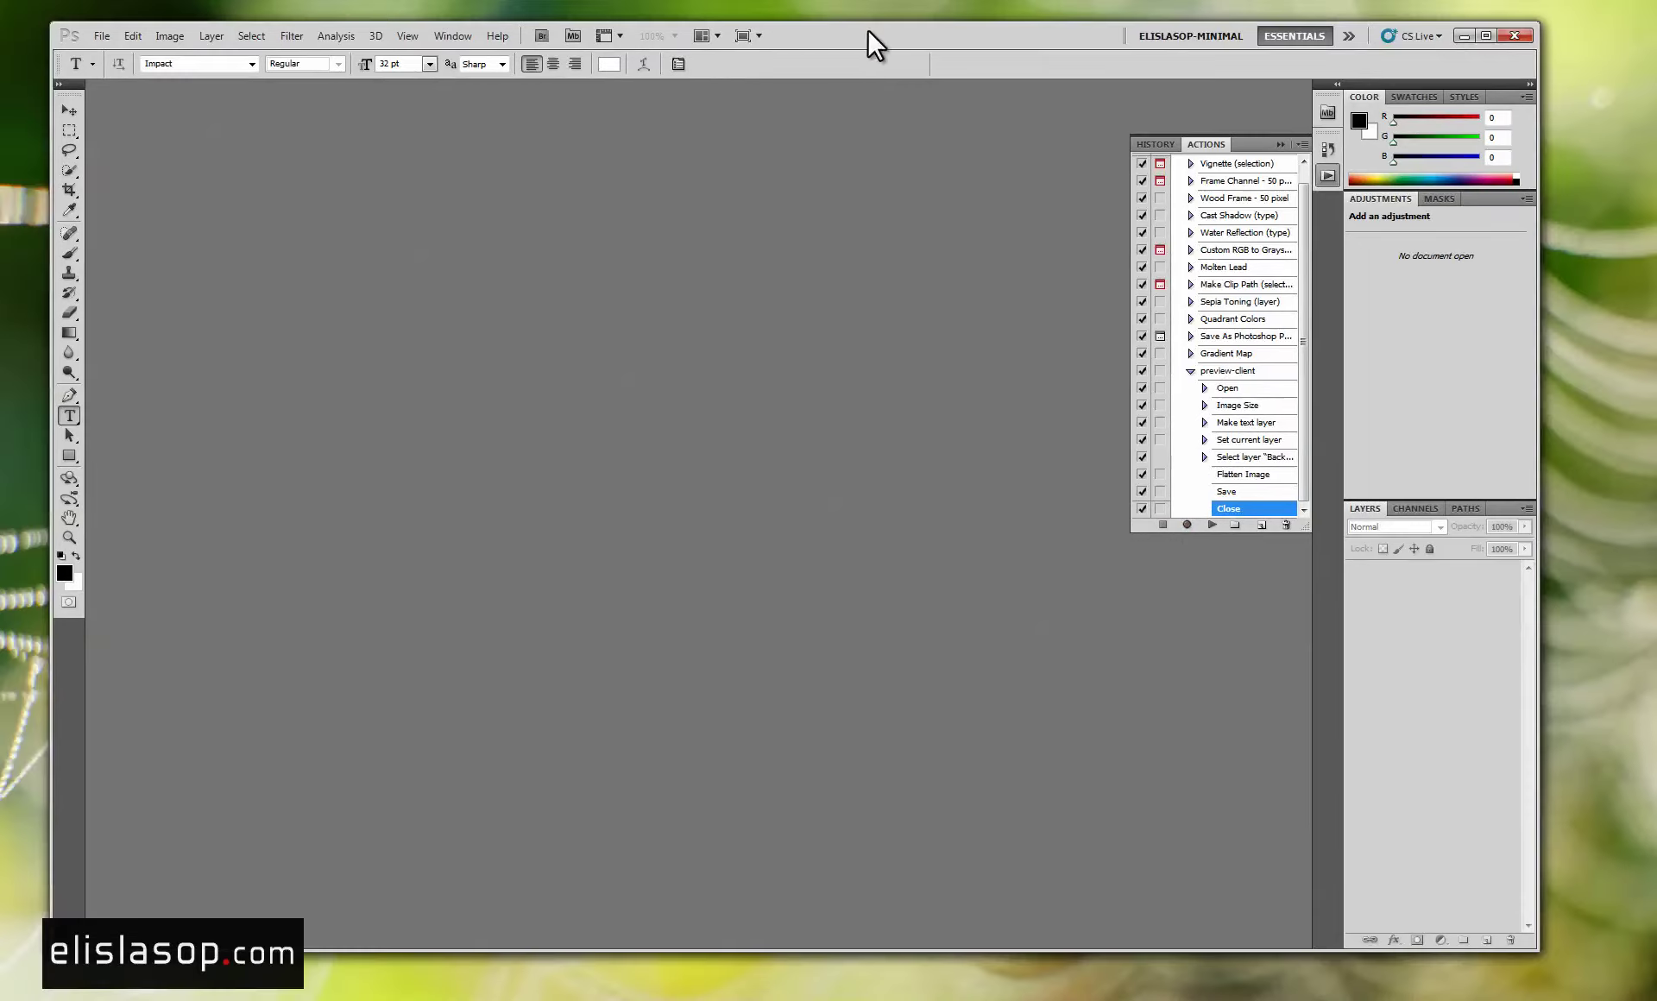
pyautogui.moveTo(868, 30); pyautogui.dragTo(1134, 66)
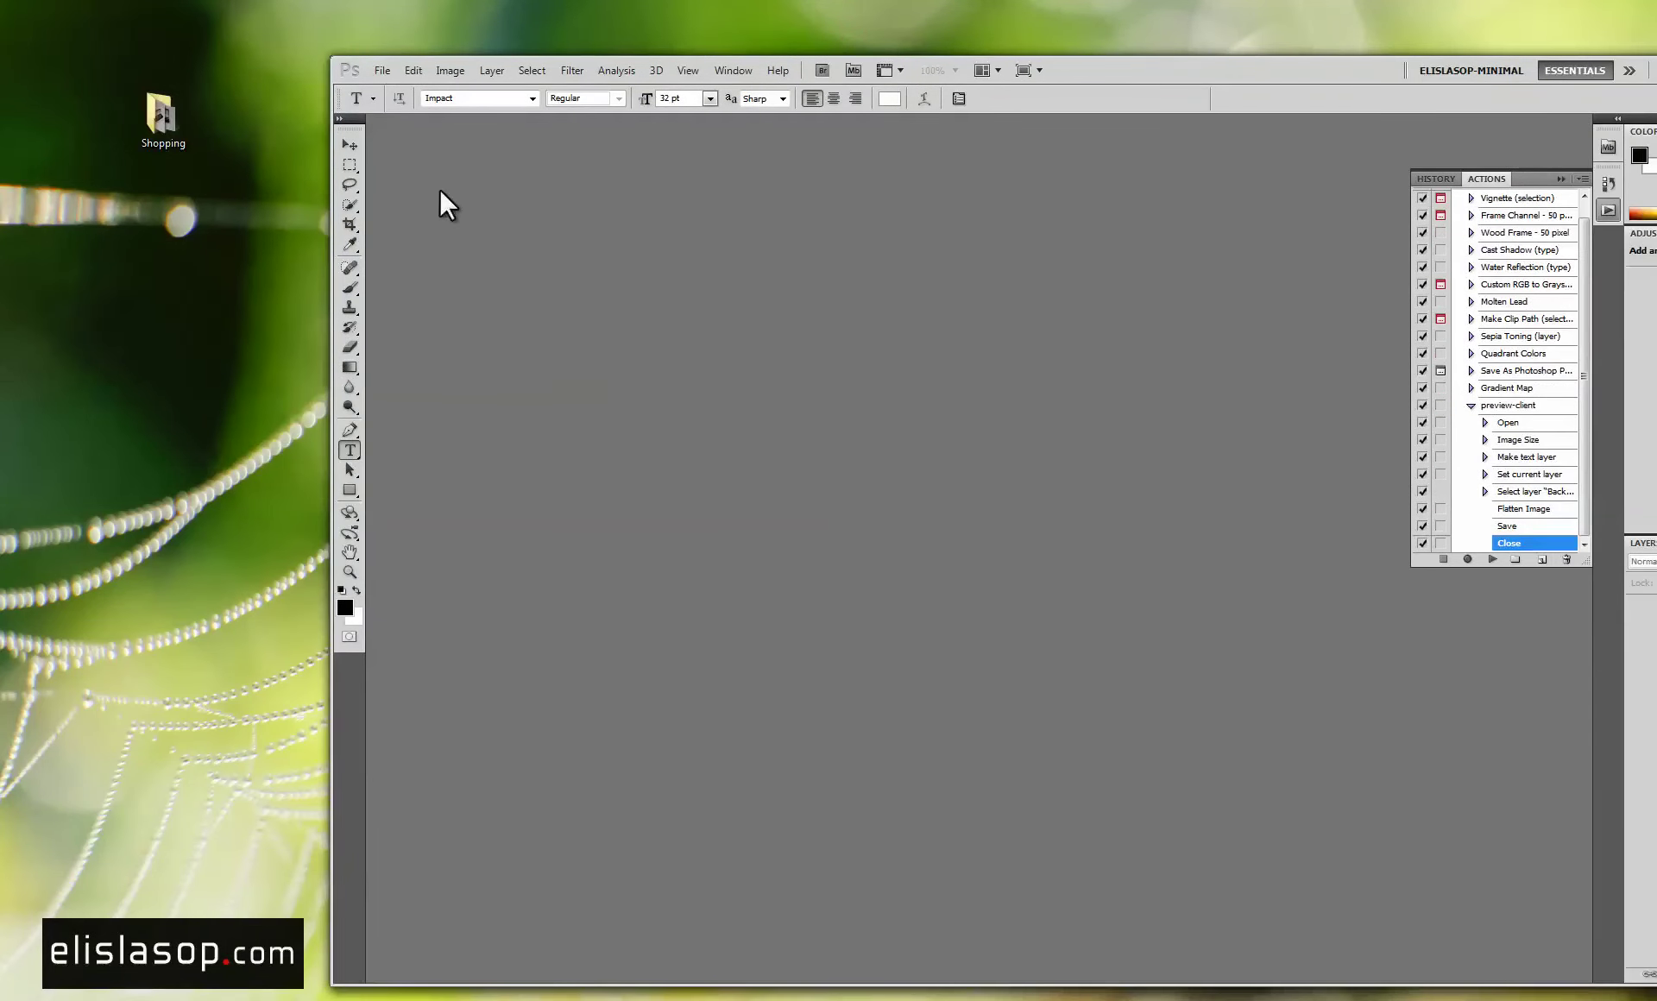
# Open the Shopping folder, view the watermarked DSC_0889.JPG, close the viewer and check the details of DSC_0891.JPG.
pyautogui.click(165, 107)
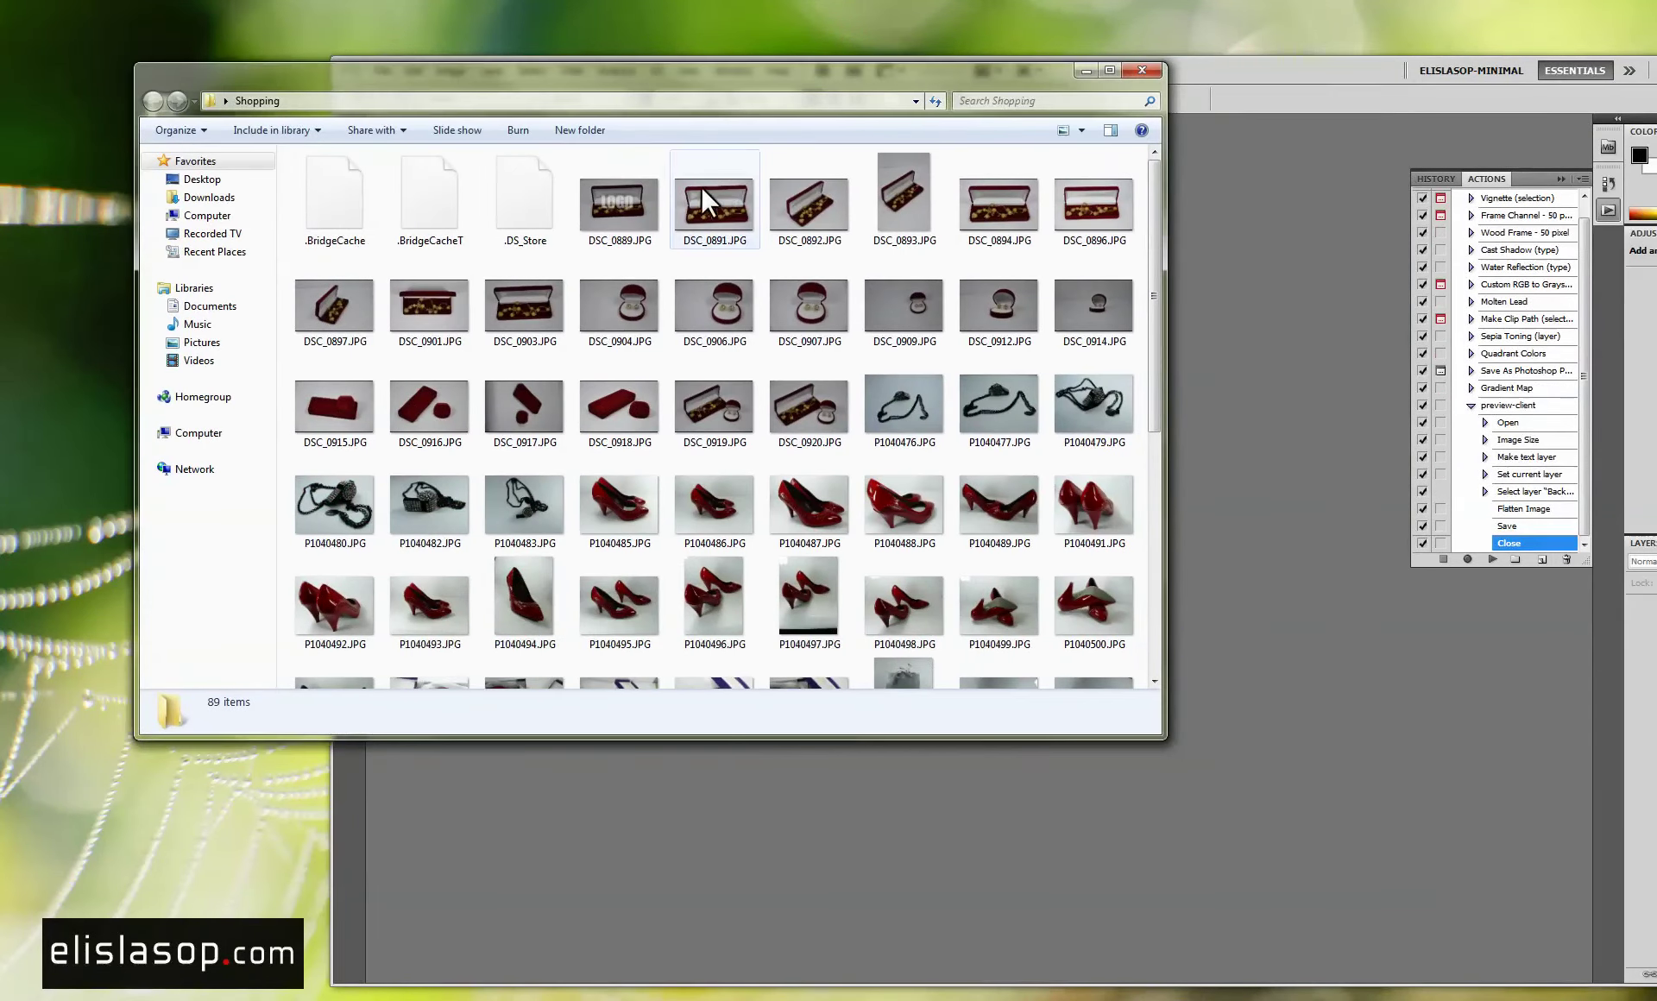
pyautogui.click(613, 210)
pyautogui.doubleClick(613, 210)
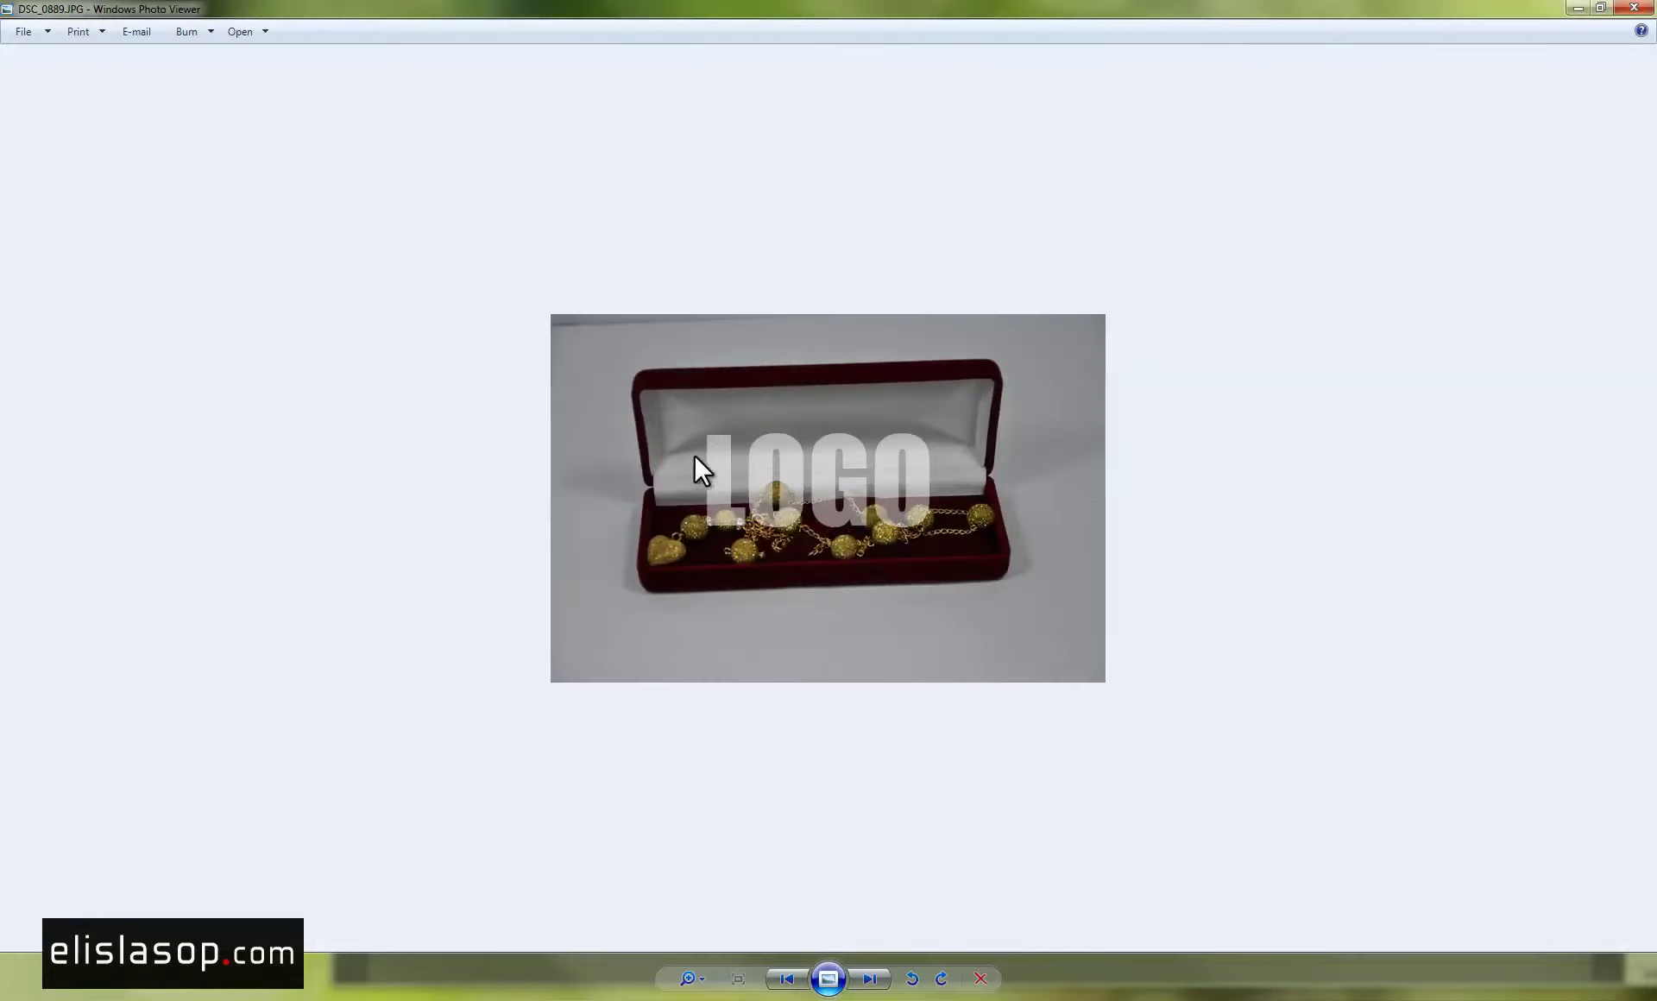
pyautogui.click(1644, 12)
pyautogui.click(1642, 12)
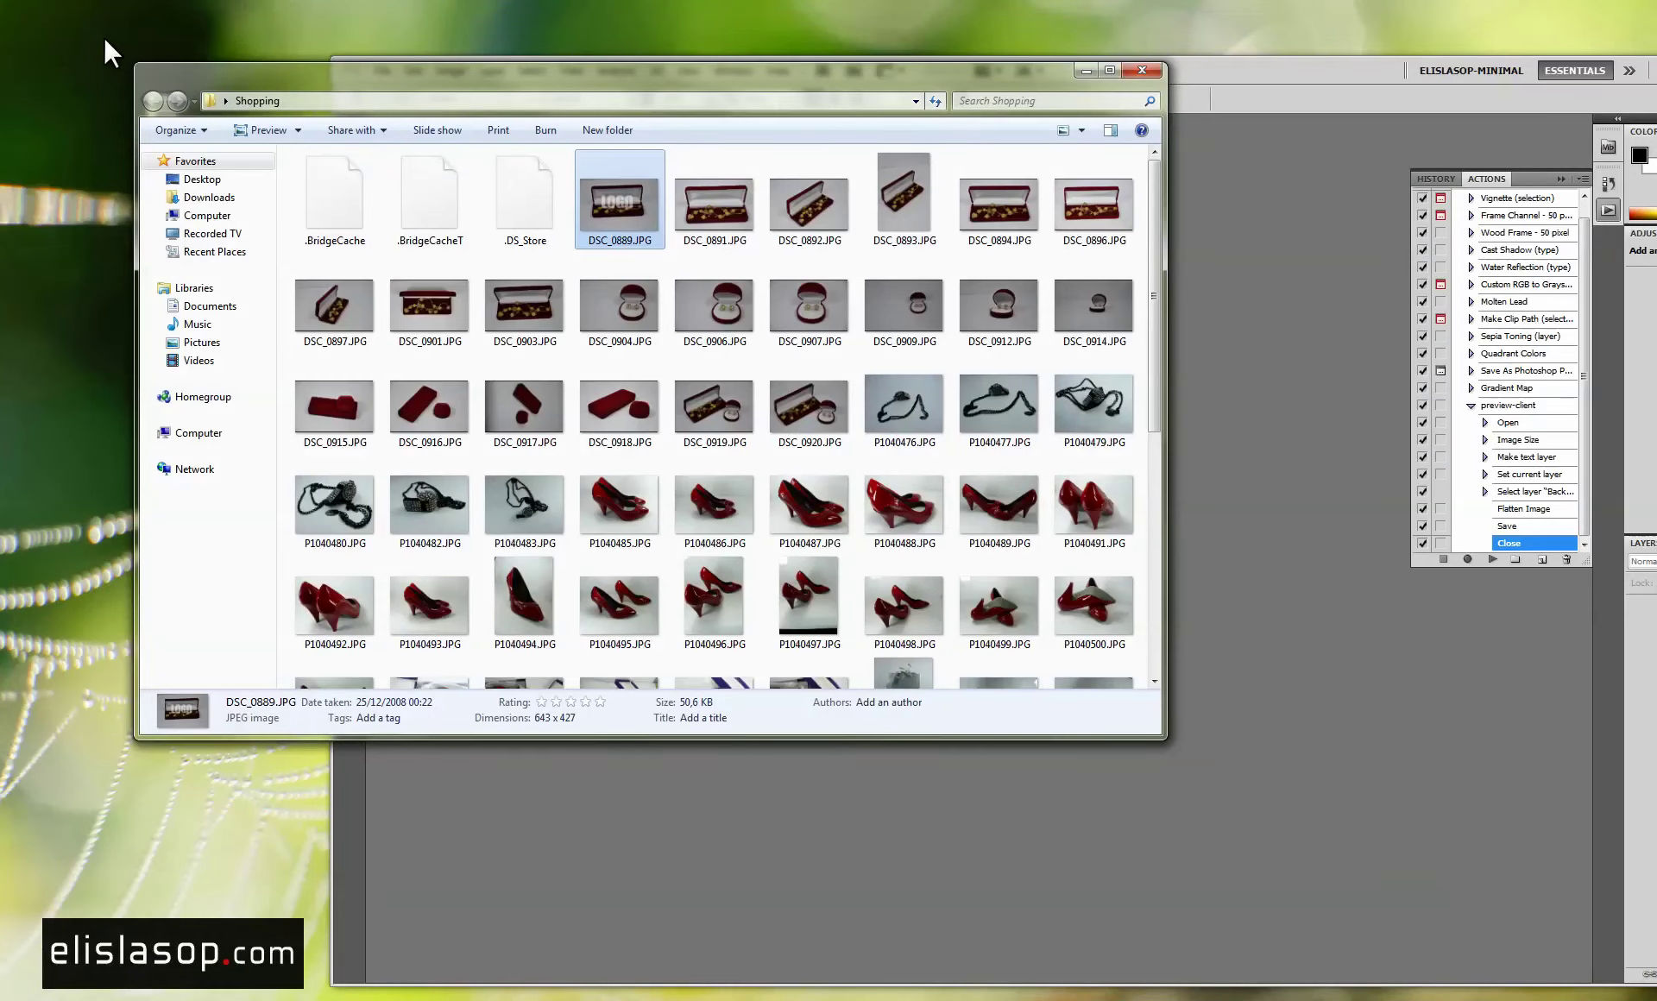
pyautogui.click(713, 198)
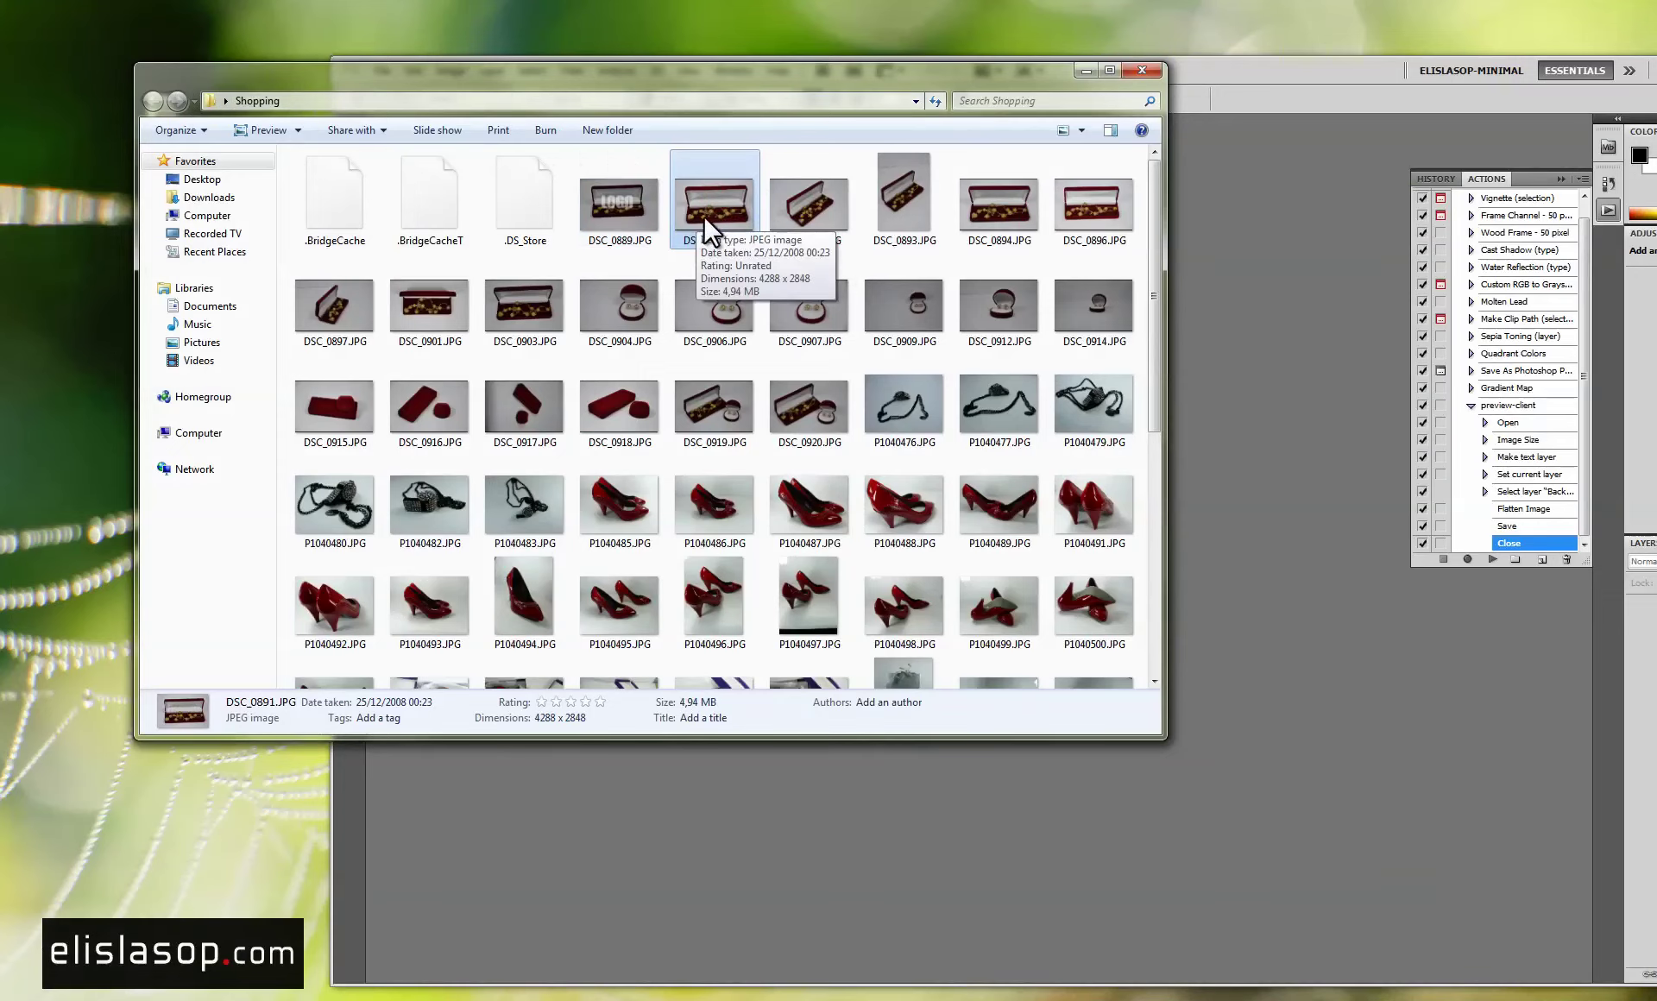
# Move the Shopping folder window aside, return to Photoshop and start creating a droplet from the preview-client action.
pyautogui.moveTo(686, 79); pyautogui.dragTo(0, 132)
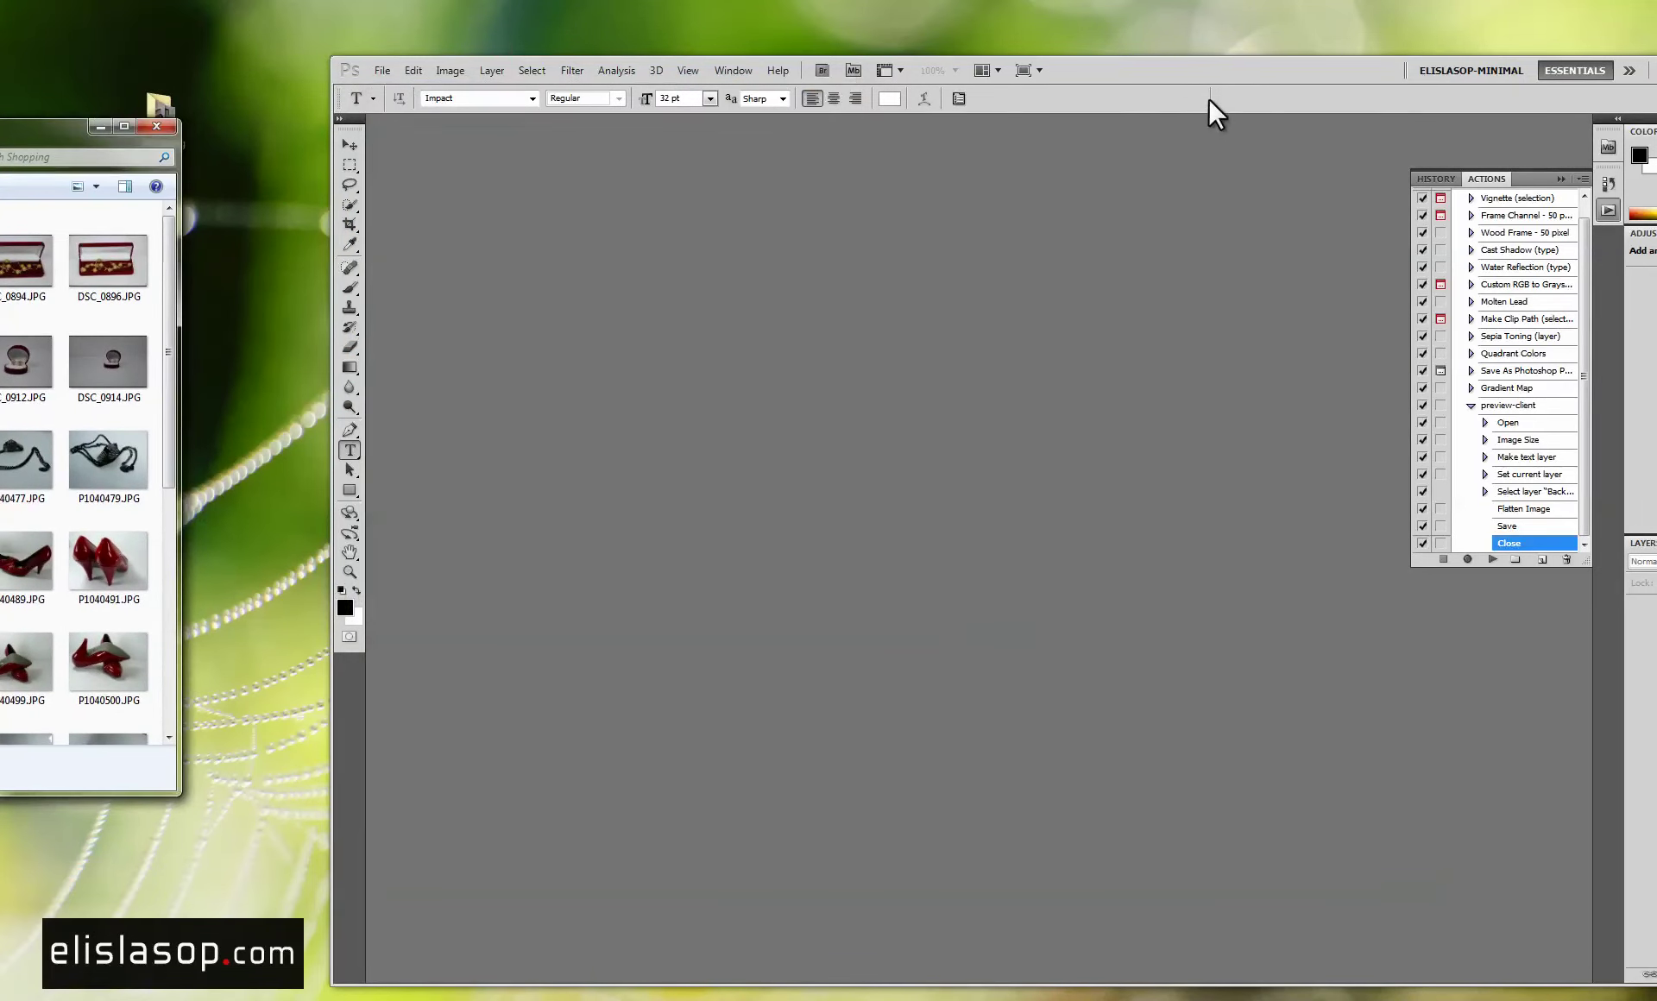
pyautogui.moveTo(1181, 75); pyautogui.dragTo(866, 37)
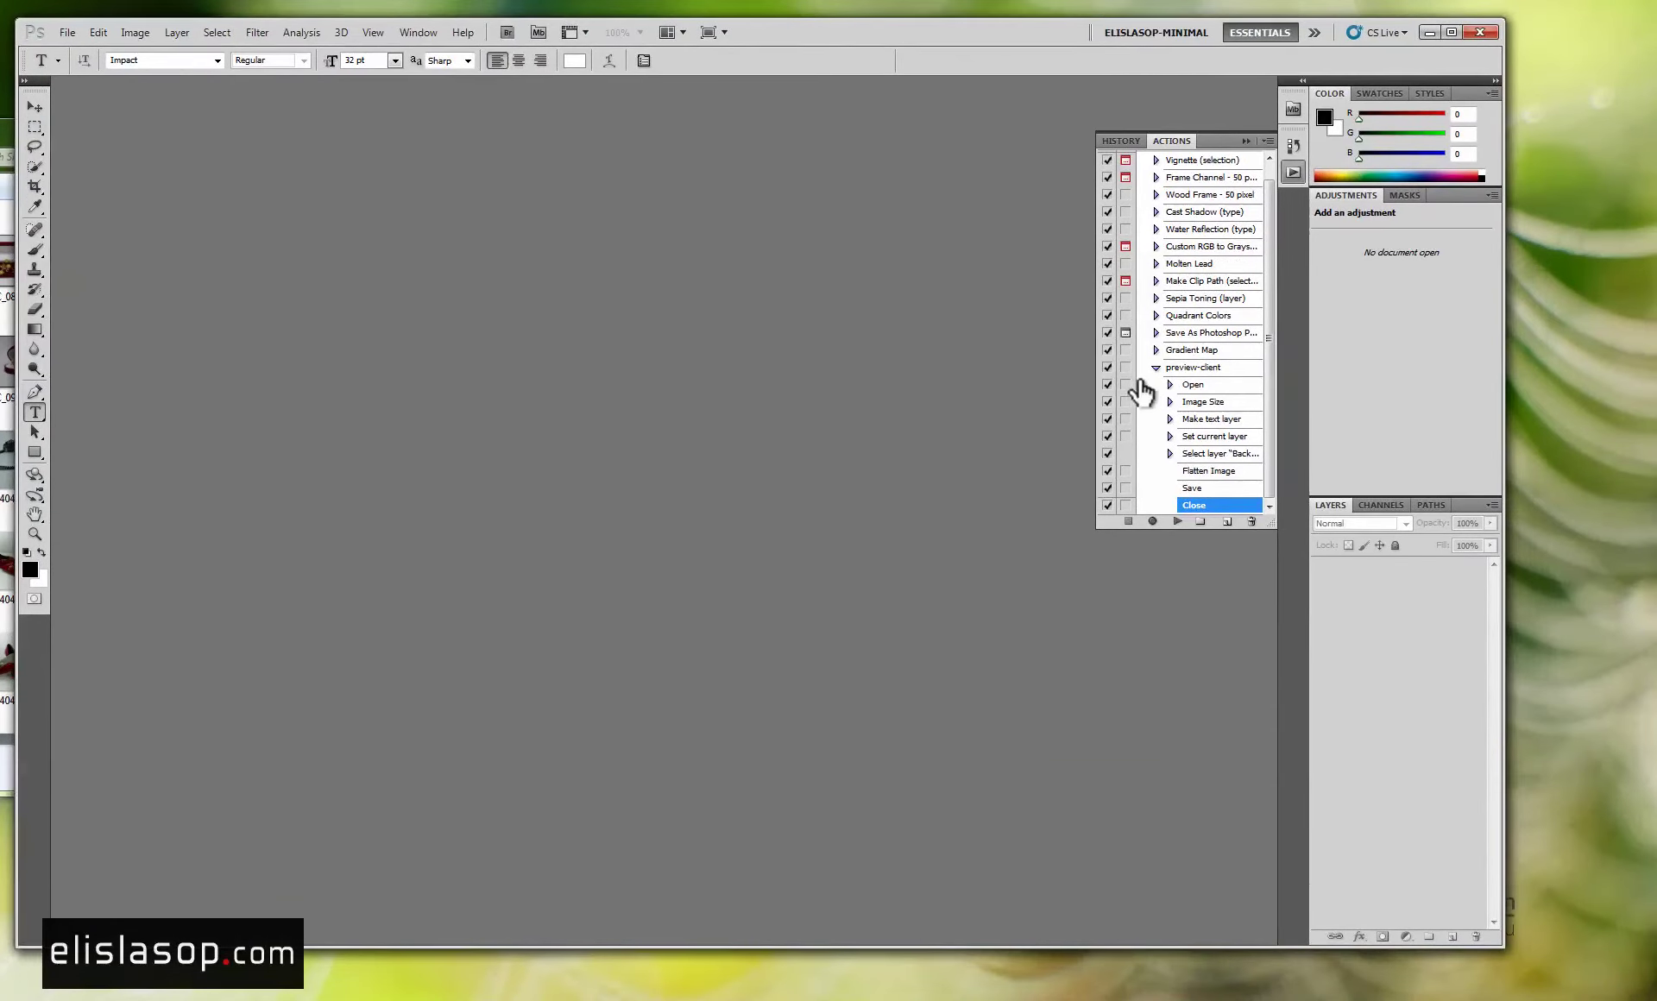
pyautogui.click(66, 33)
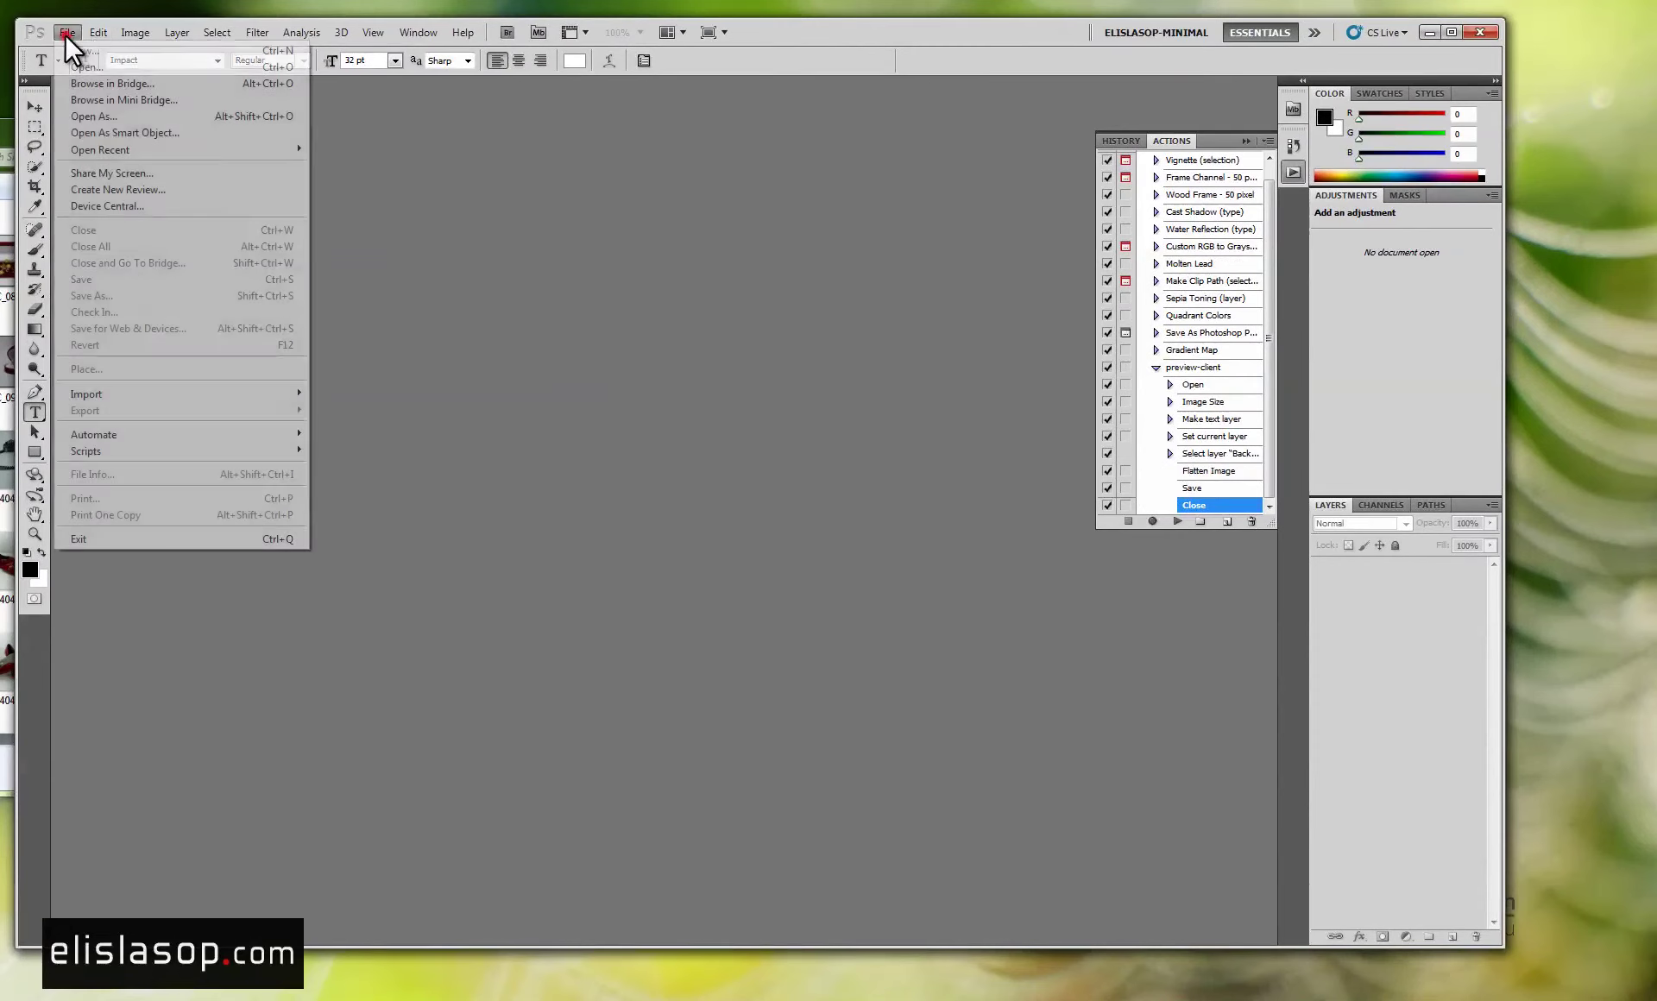
pyautogui.moveTo(142, 431)
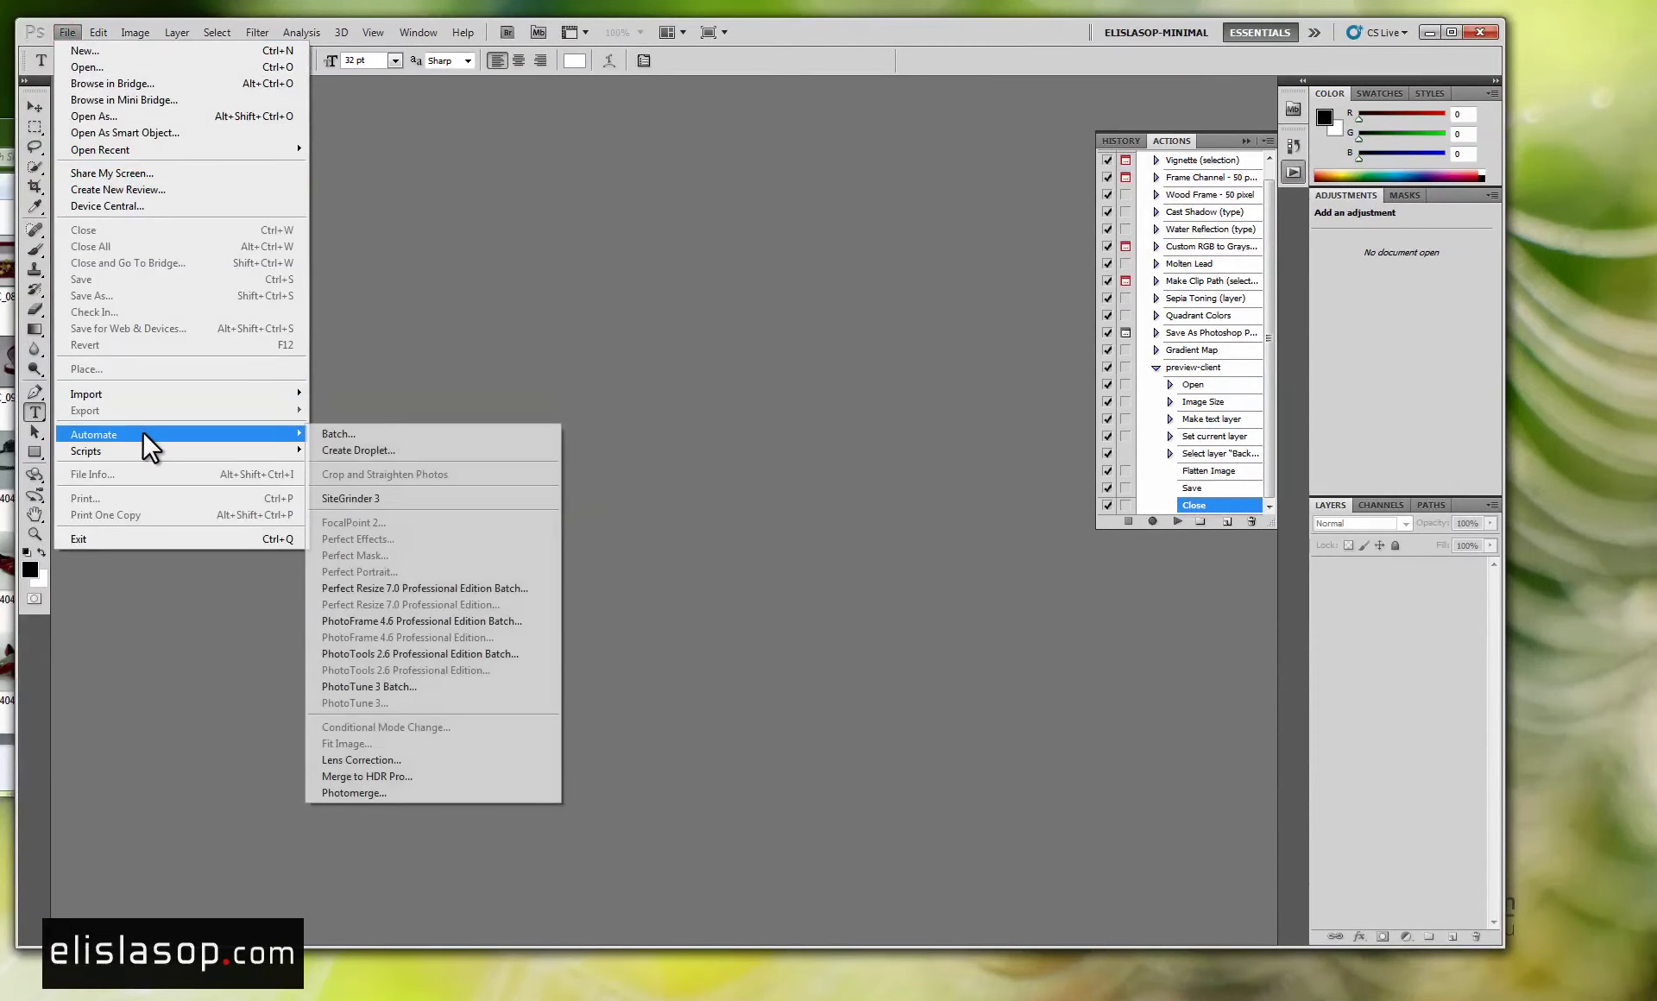
pyautogui.click(416, 449)
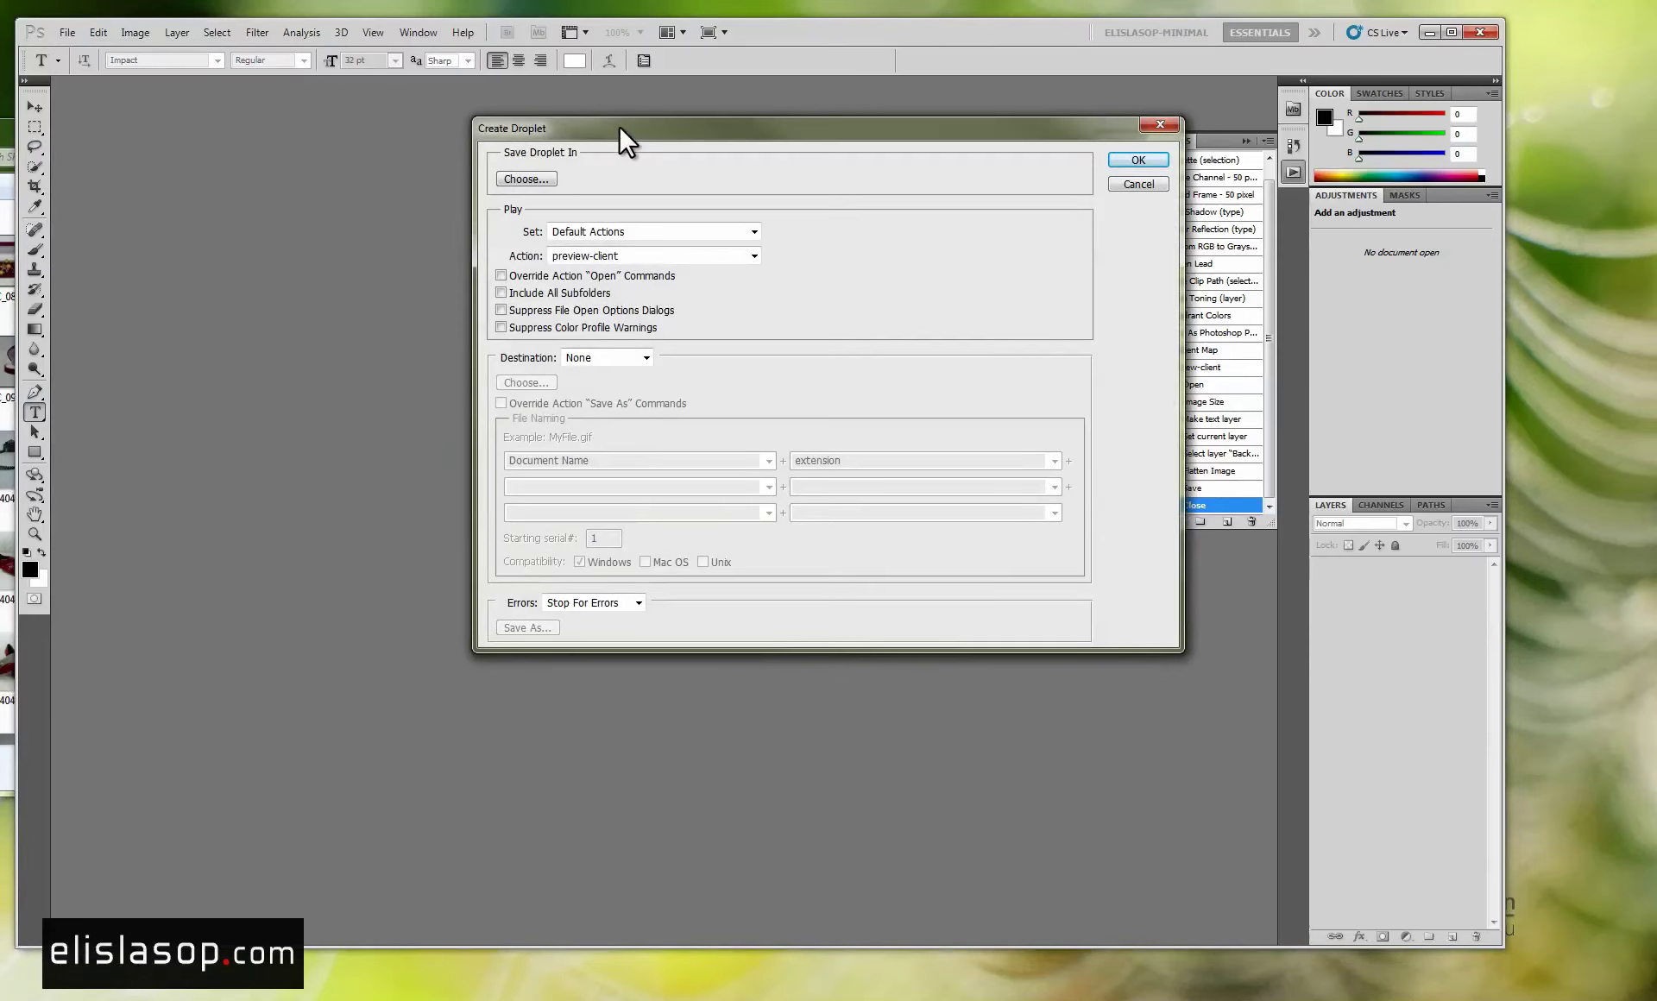
pyautogui.moveTo(619, 126); pyautogui.dragTo(442, 144)
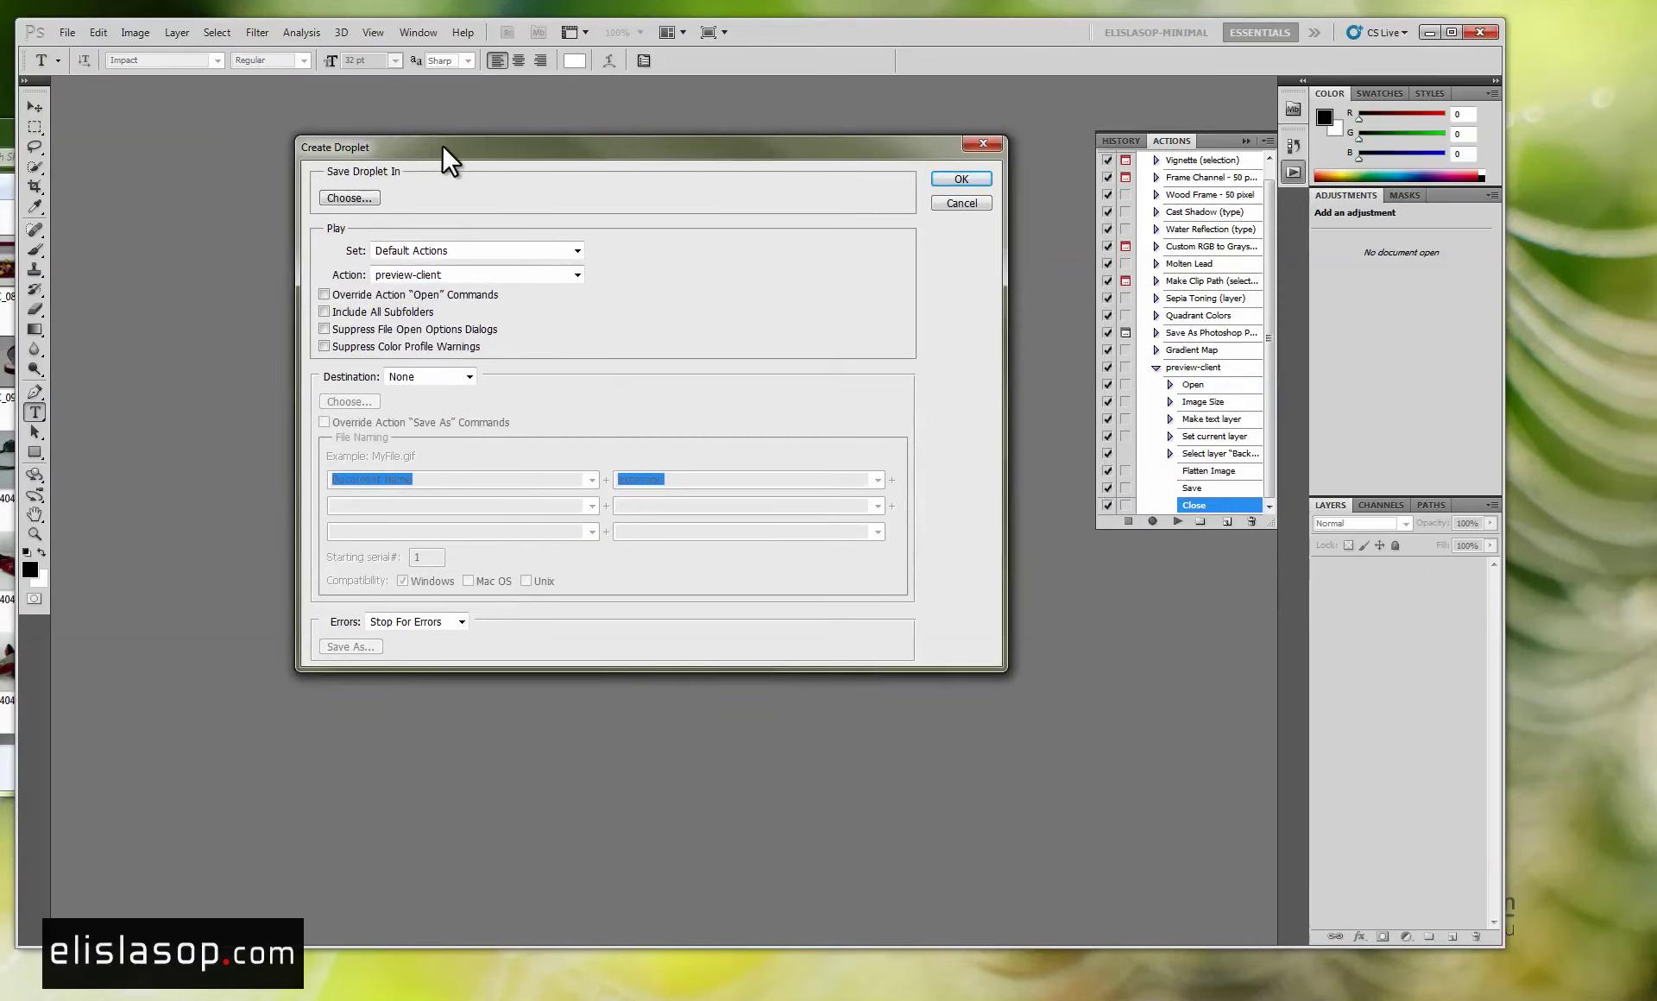
# Set the droplet's save location to the Desktop with the file name preview-for-client in .exe format.
pyautogui.click(364, 199)
pyautogui.click(564, 338)
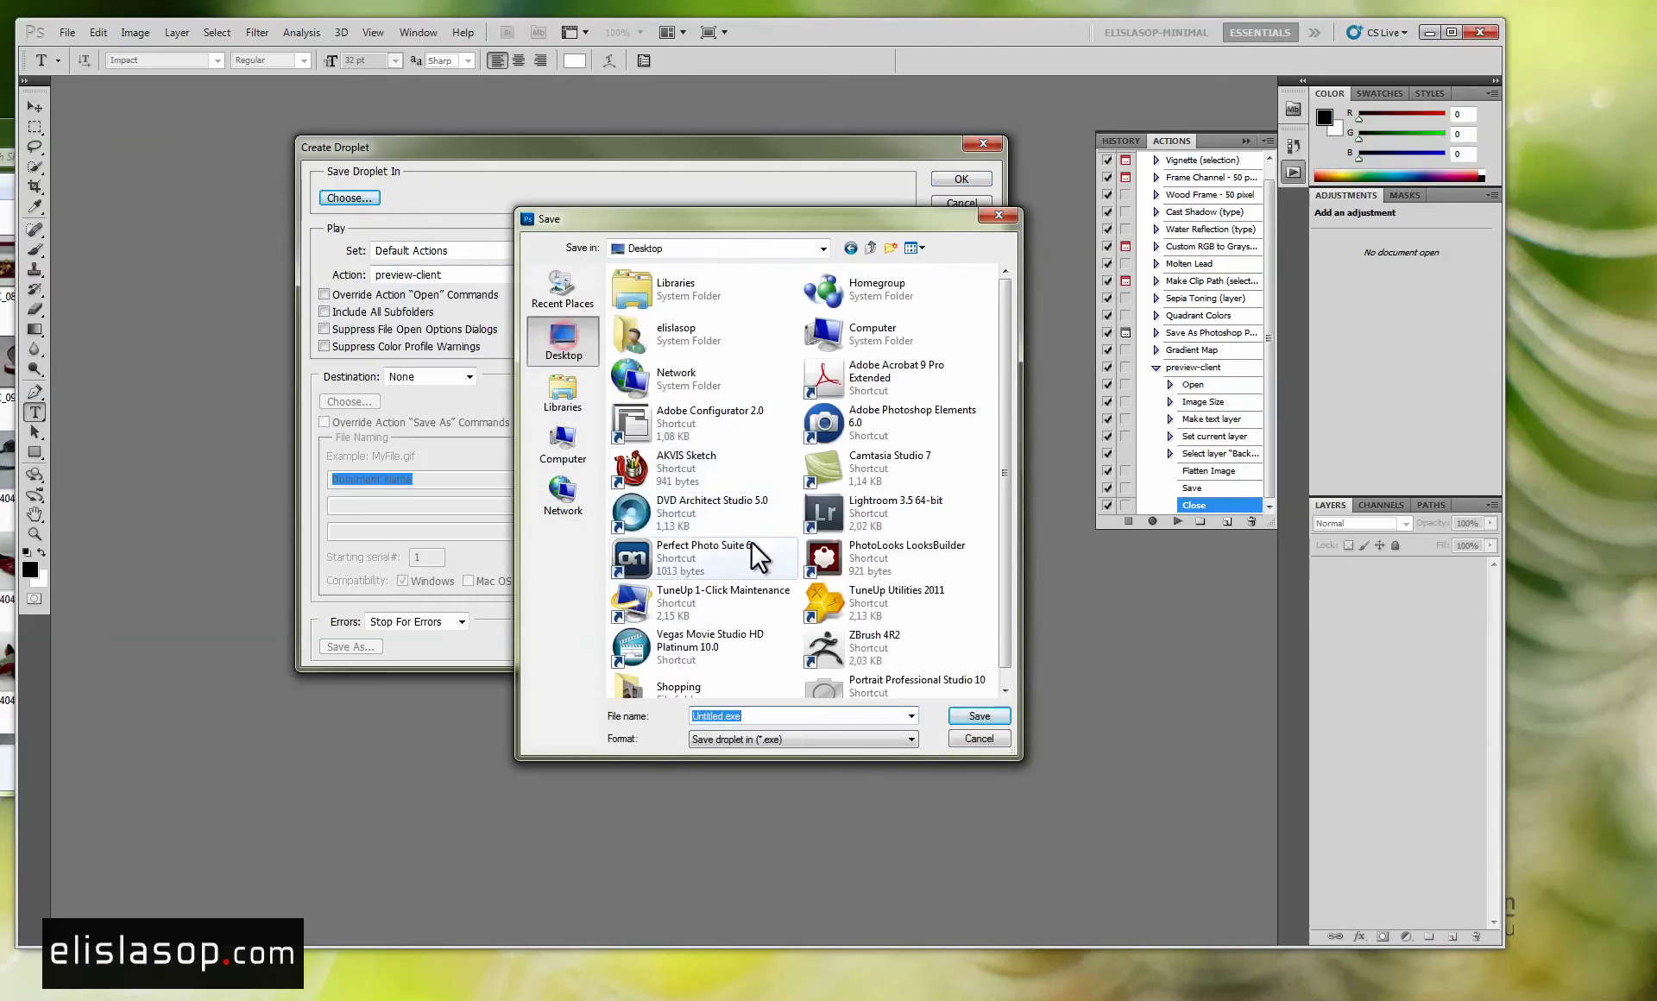
pyautogui.write('pr')
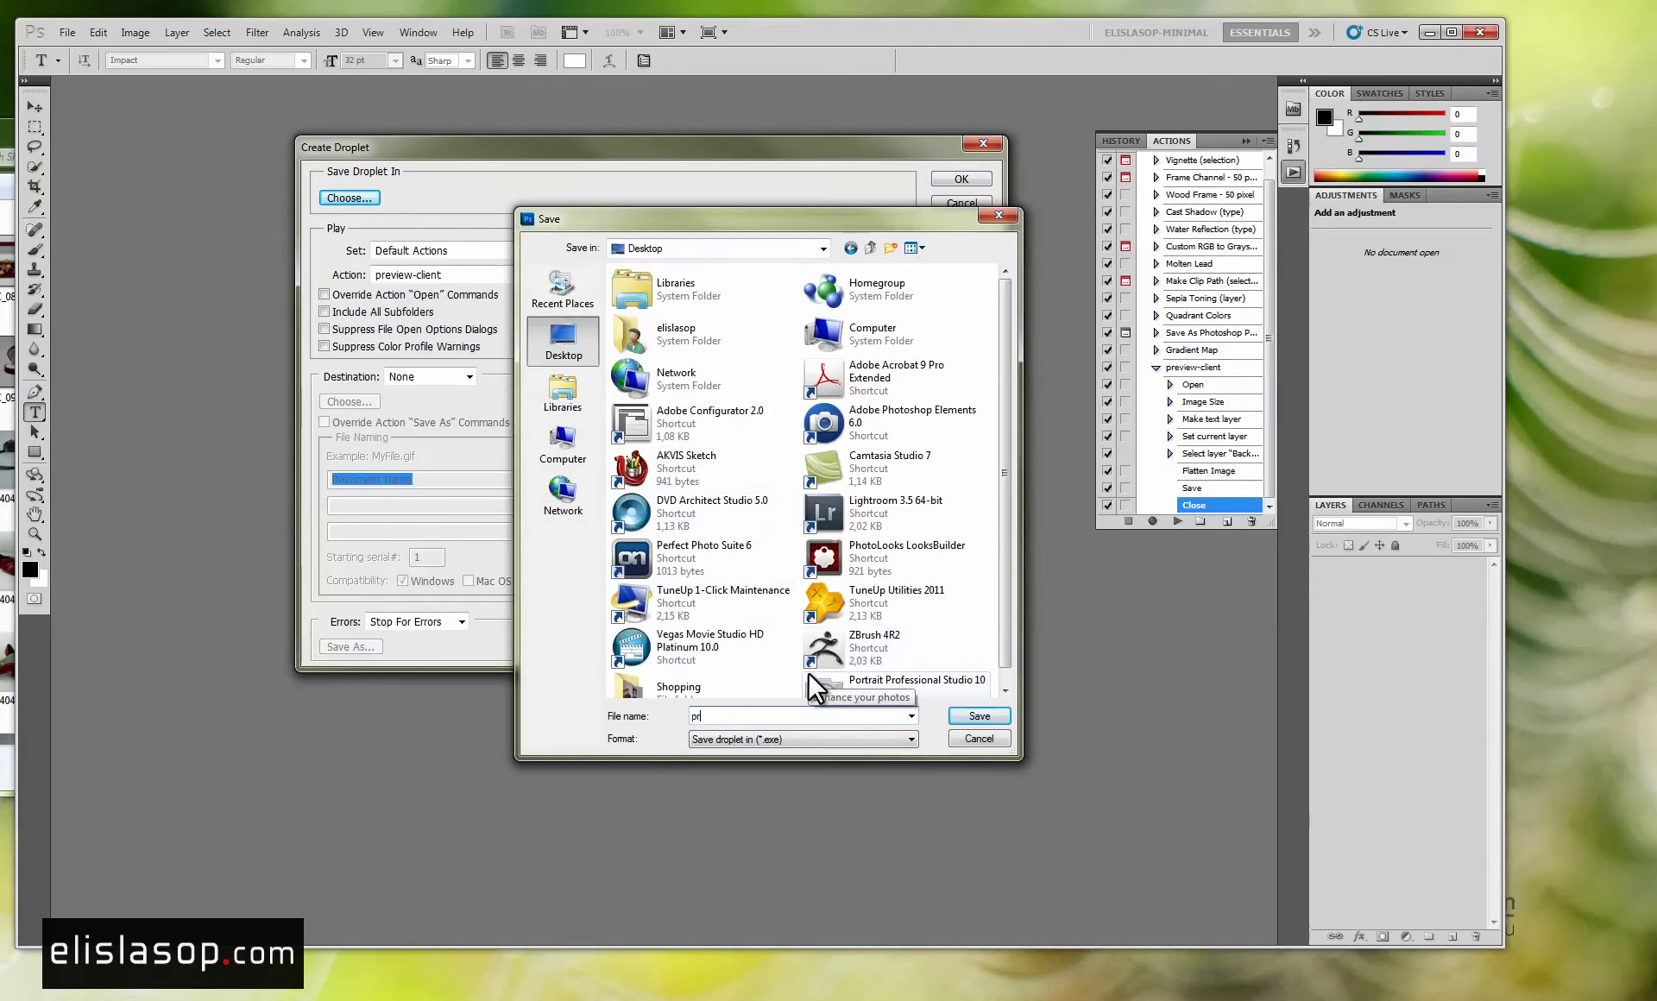
pyautogui.write('eview-for-')
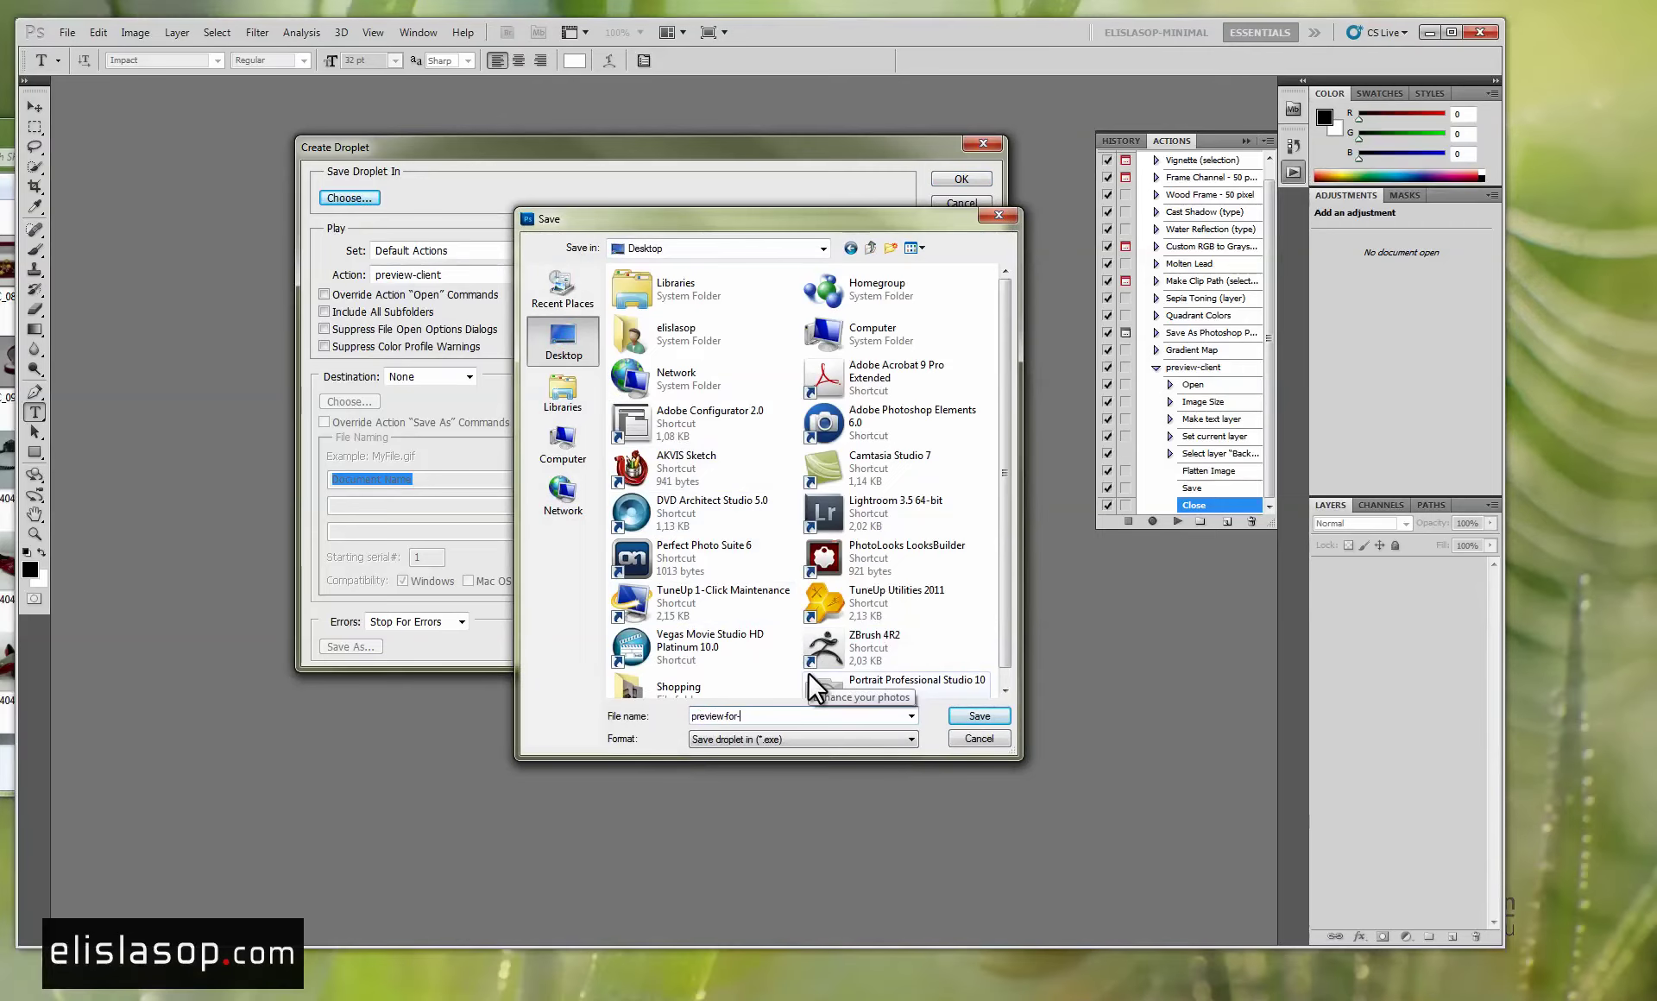
pyautogui.write('client')
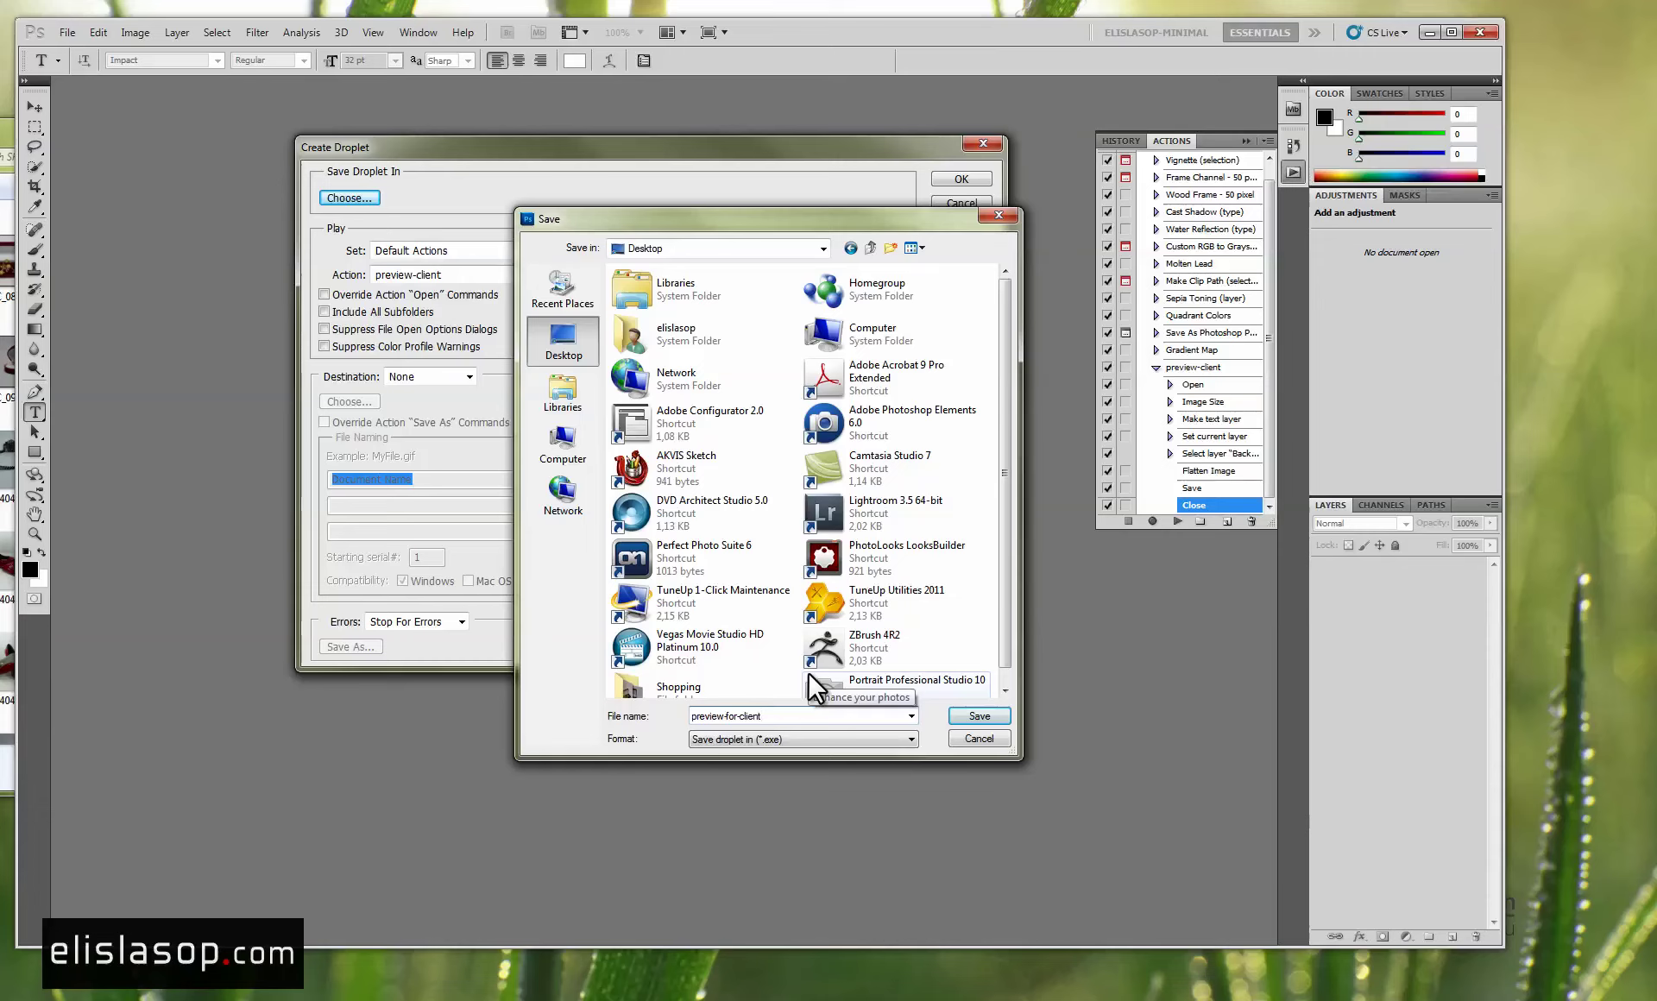
pyautogui.click(764, 740)
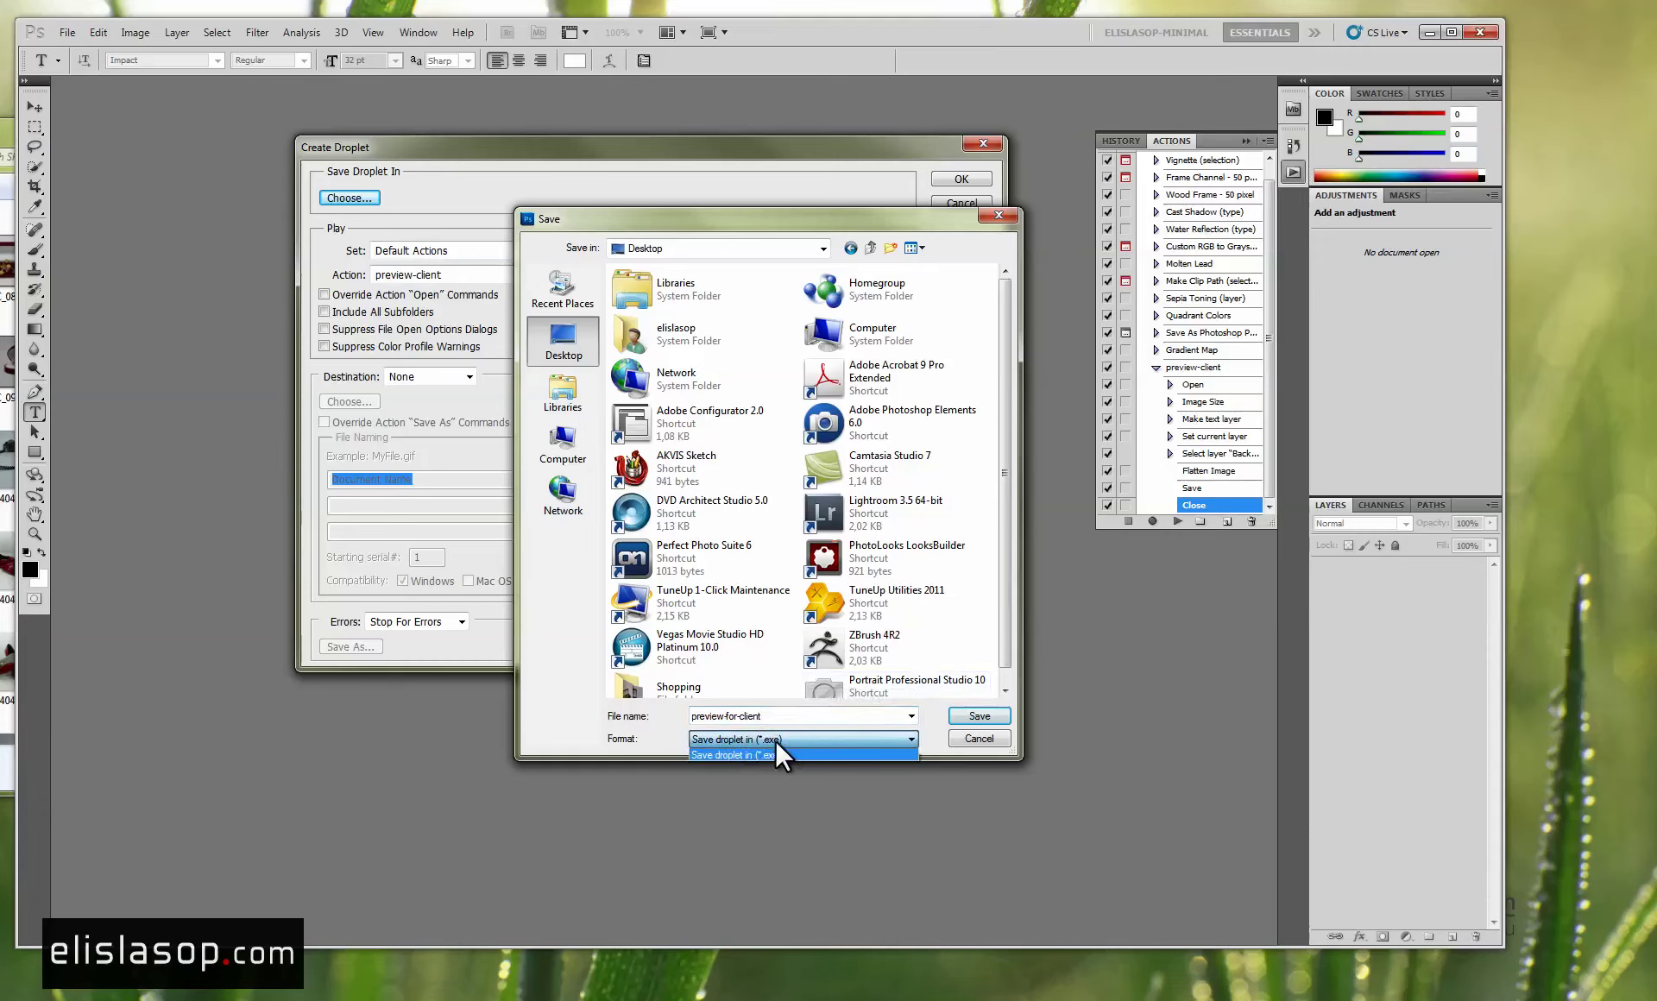
pyautogui.click(776, 740)
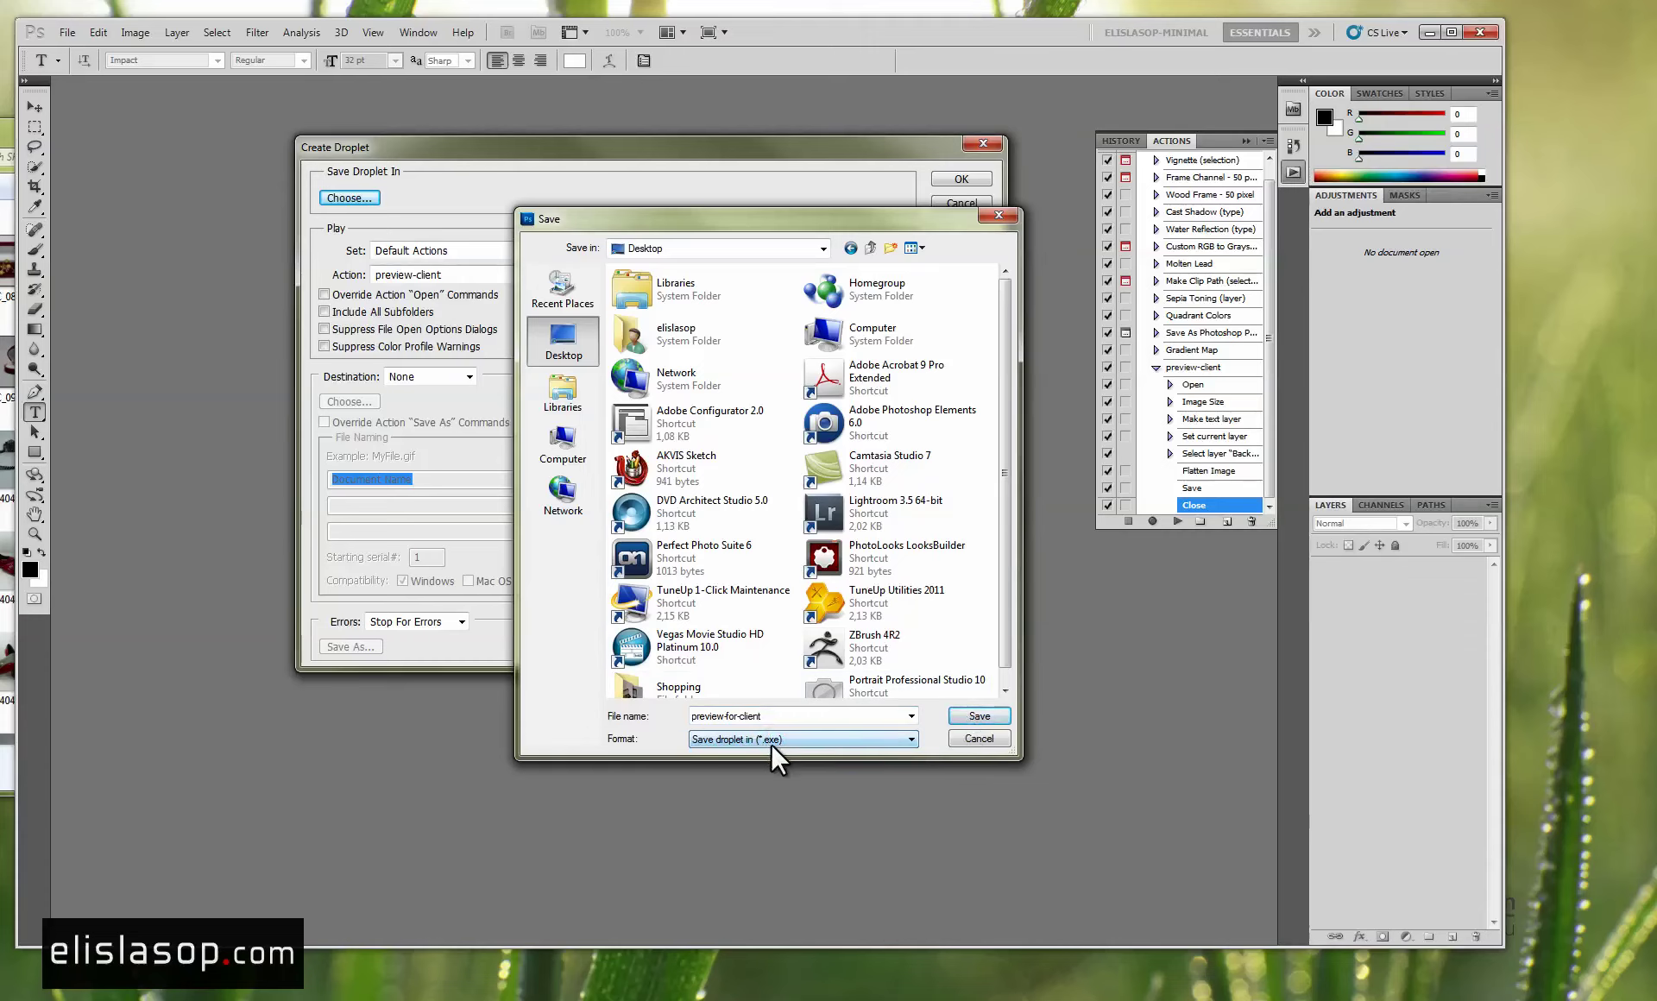
pyautogui.click(965, 713)
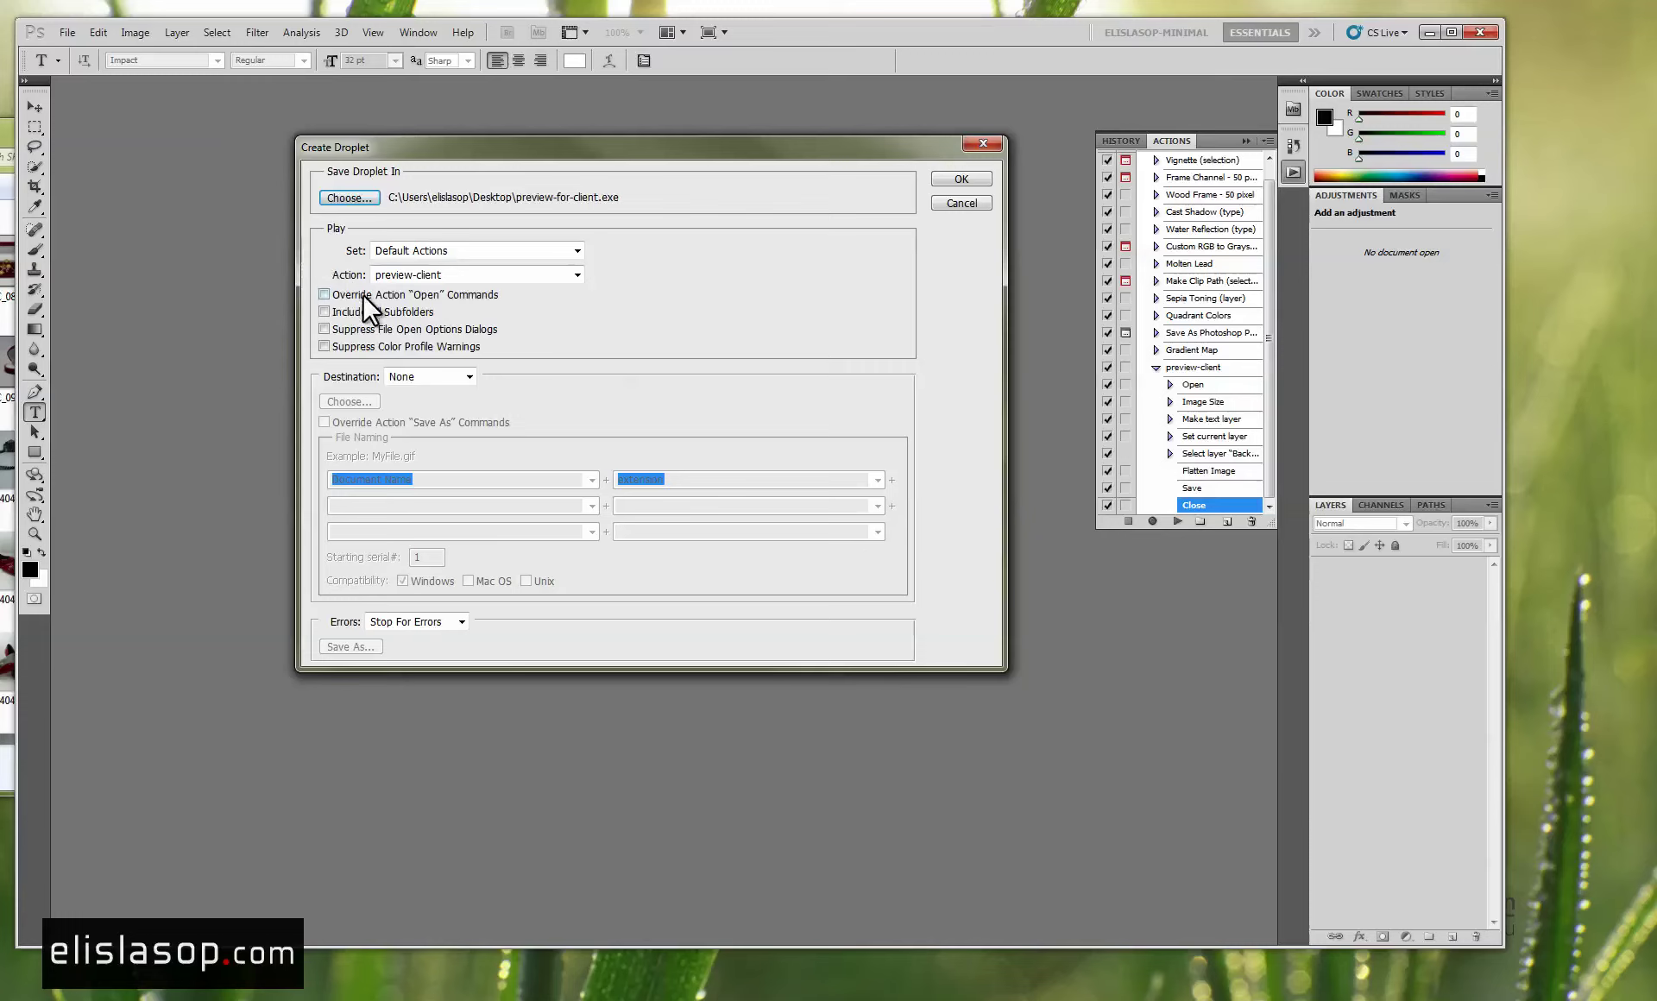
# Enable overriding the action's Open commands and suppressing both file open options dialogs and color profile warnings.
pyautogui.click(363, 294)
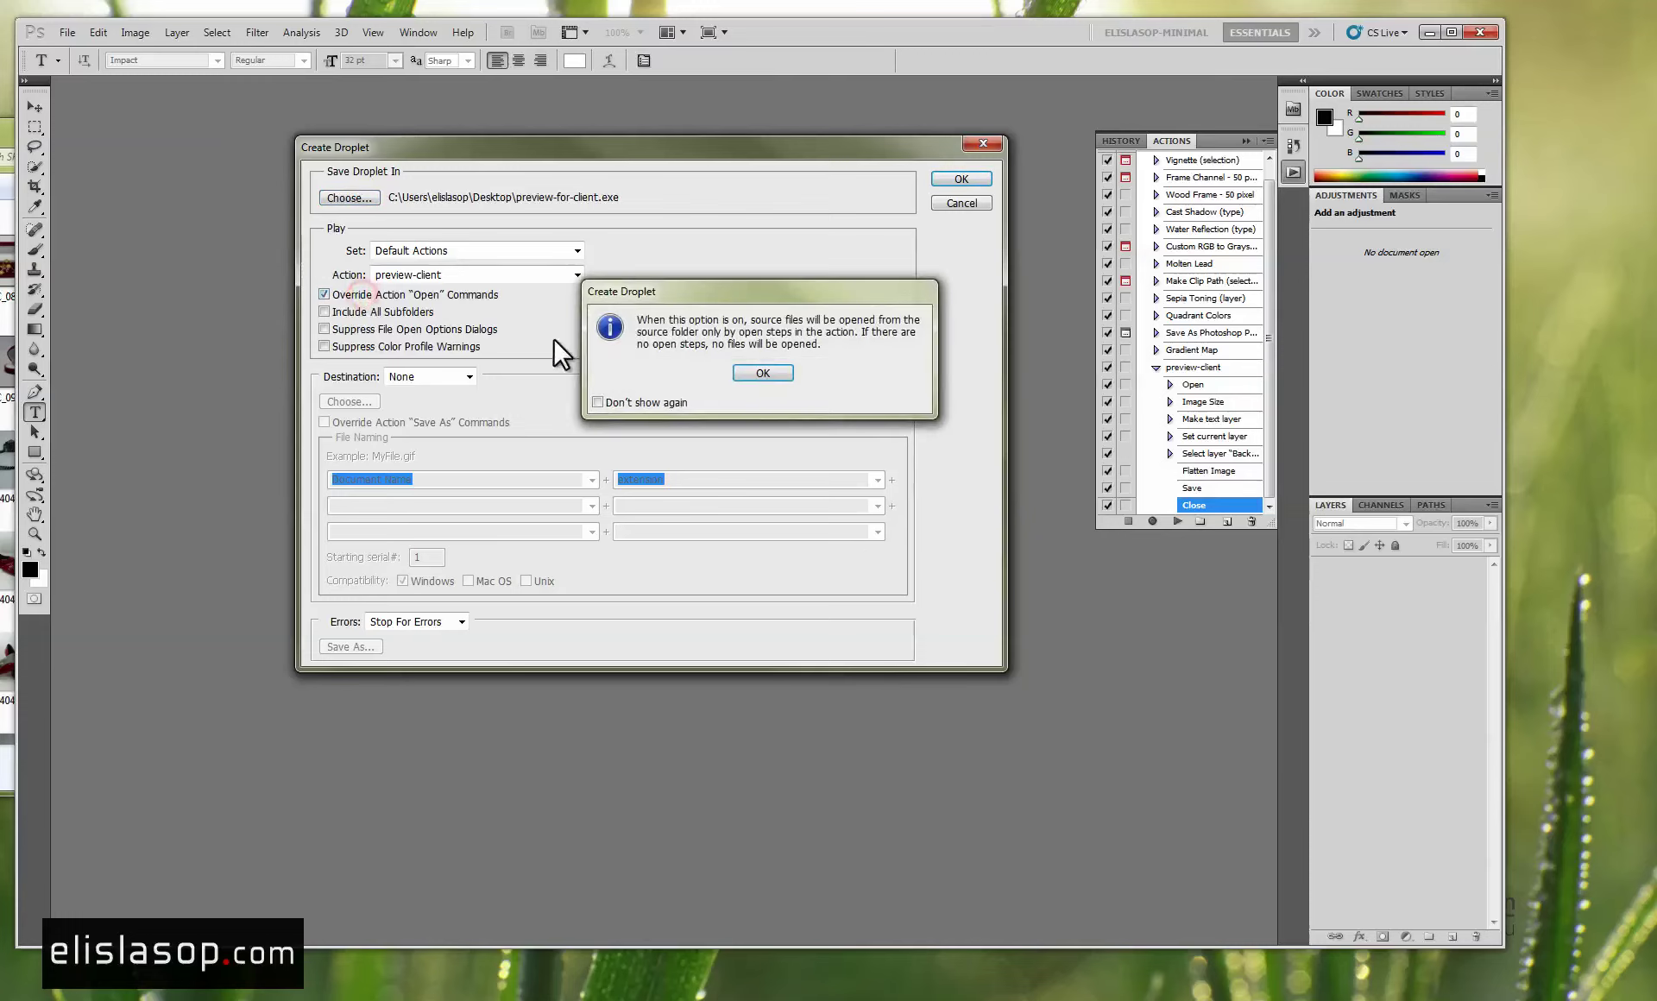
pyautogui.click(748, 369)
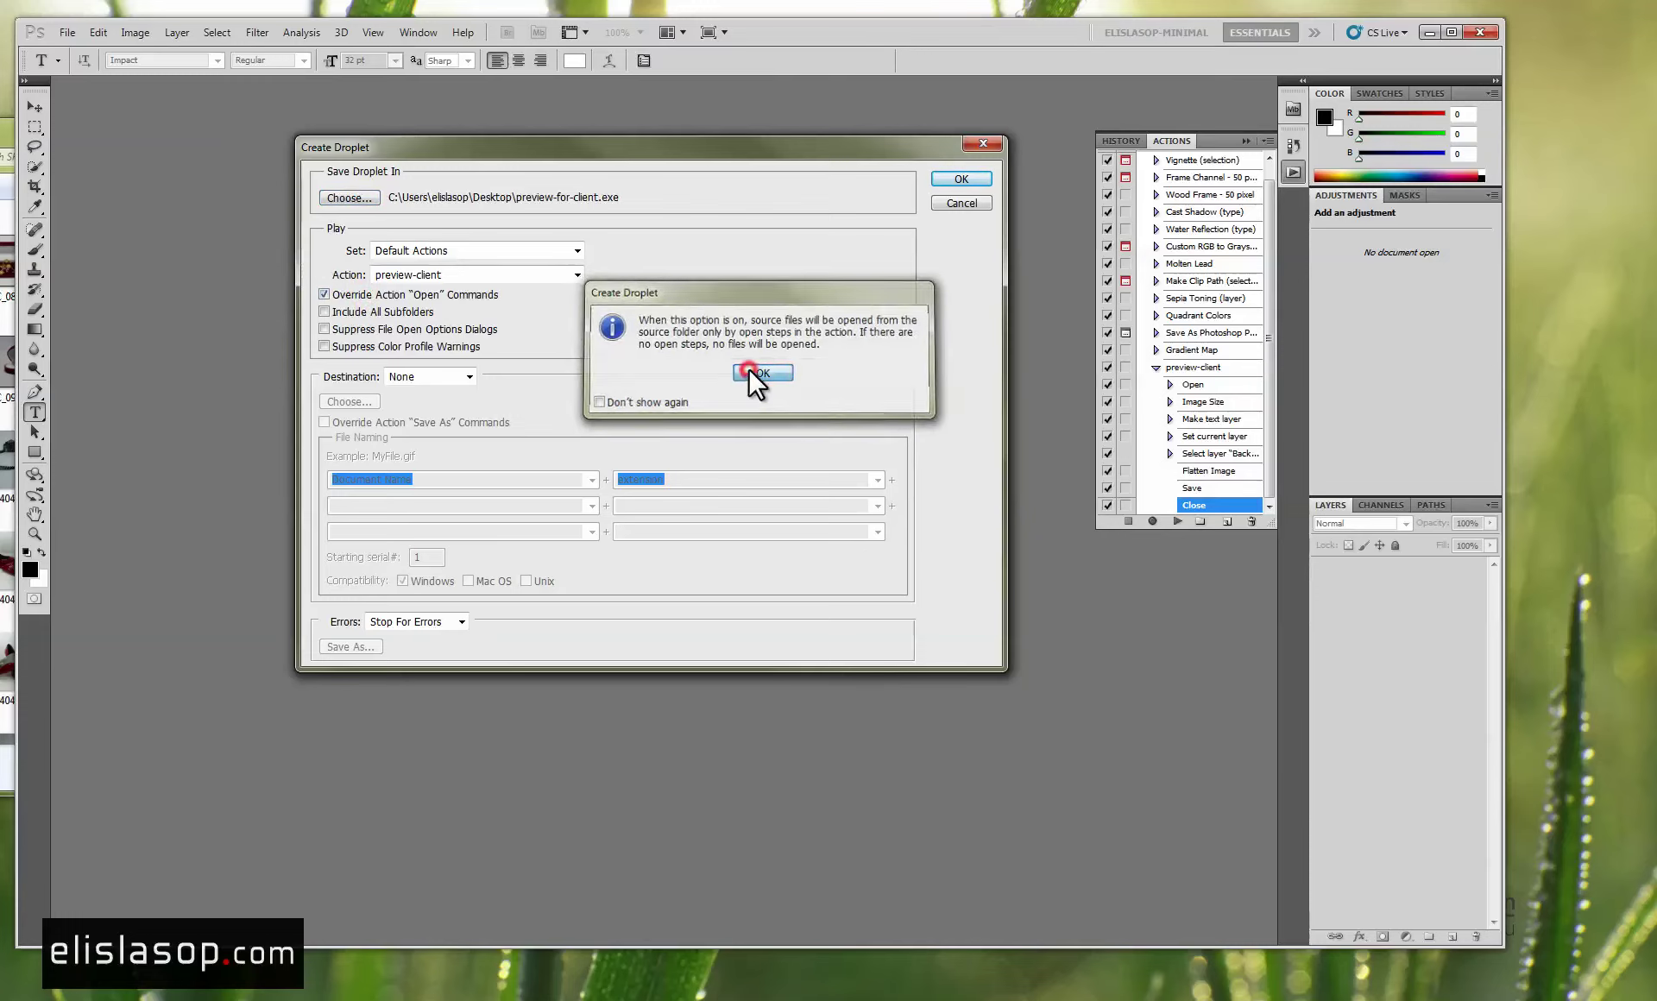
pyautogui.click(377, 328)
pyautogui.click(387, 345)
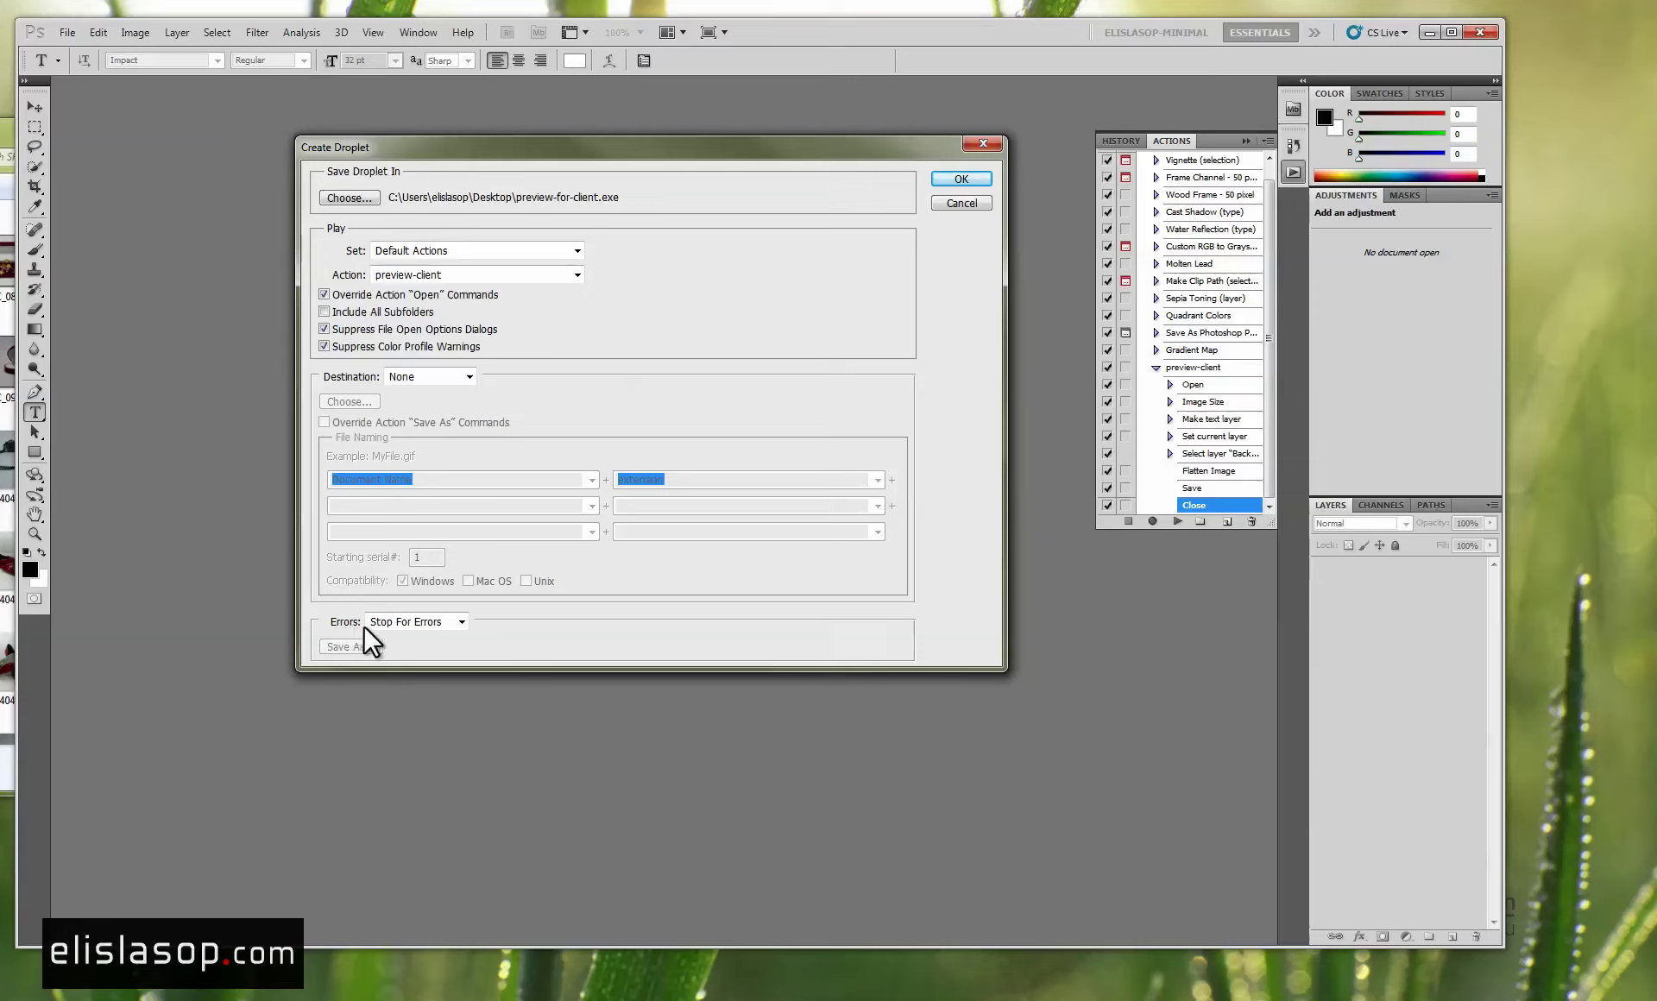
# Log the droplet's errors to a text file named error on the Desktop and create the droplet.
pyautogui.click(397, 620)
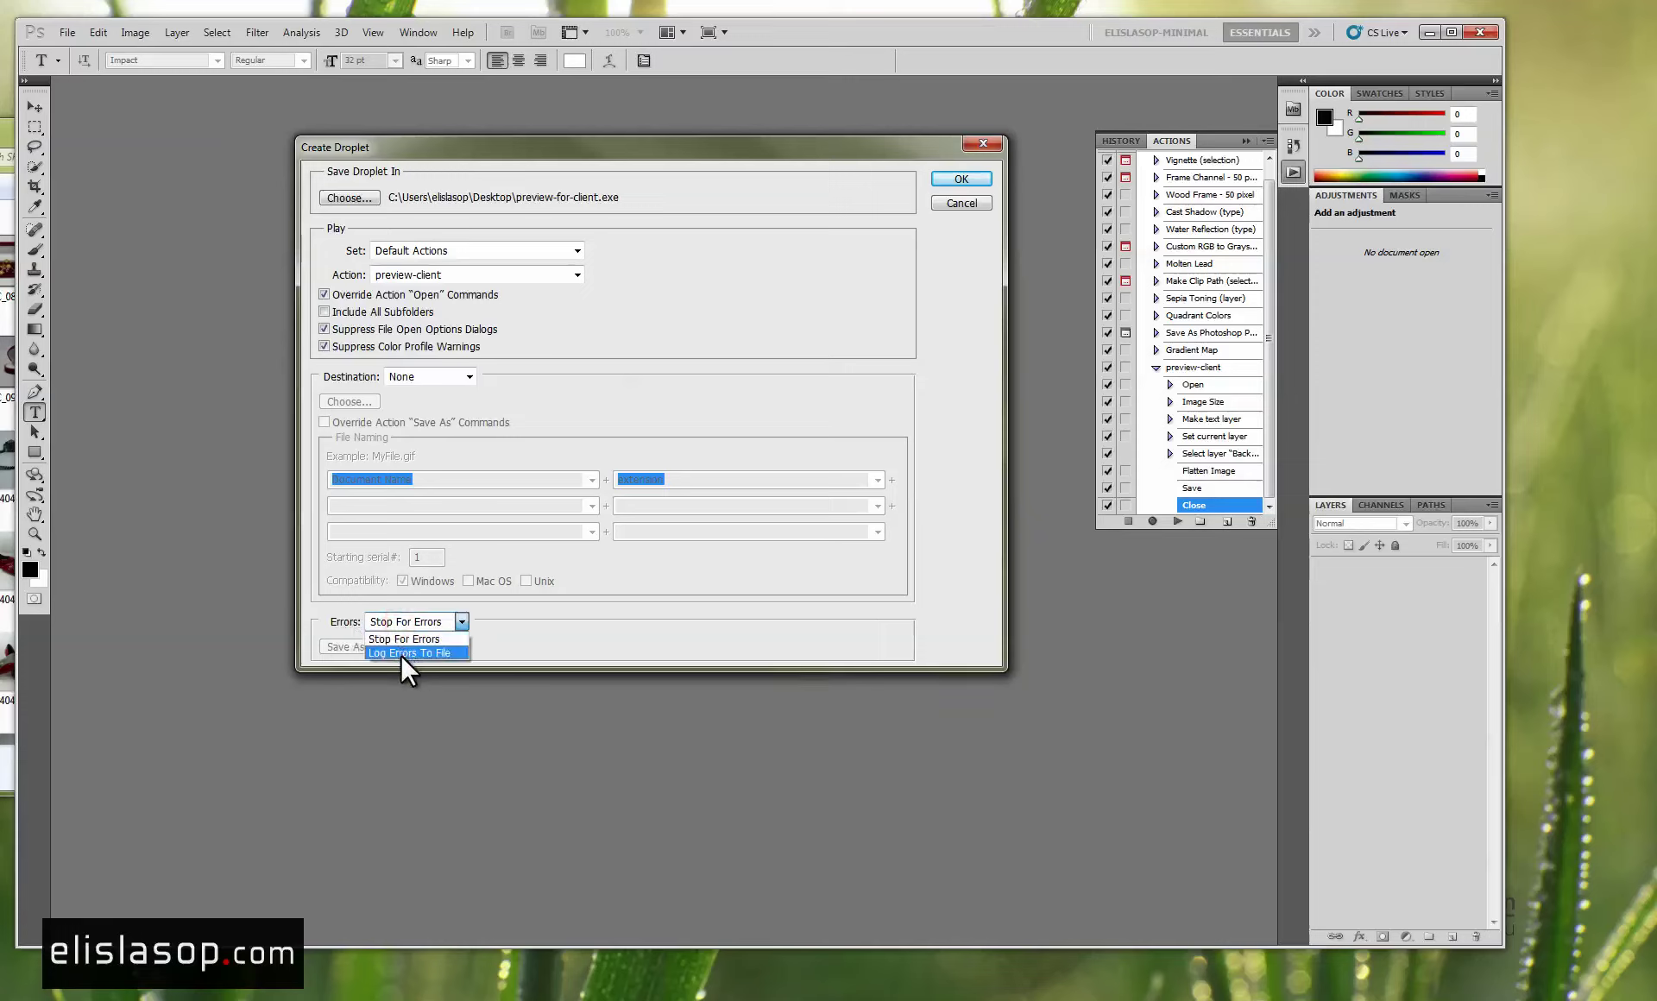
pyautogui.click(400, 654)
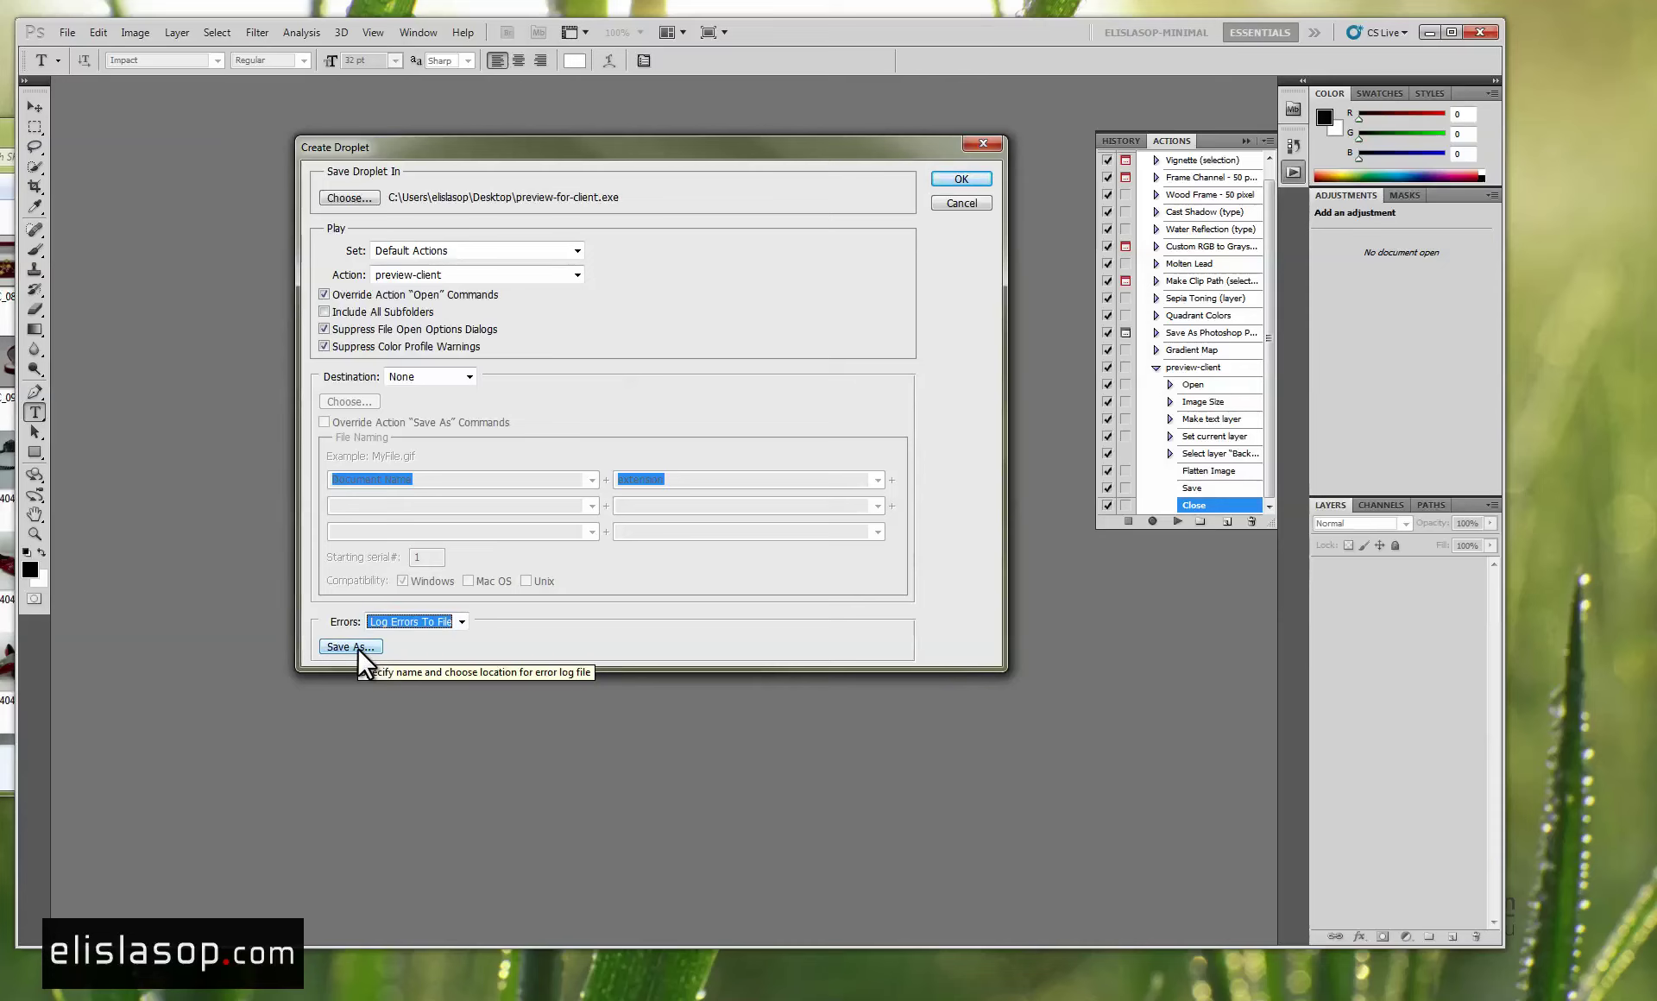
pyautogui.click(358, 648)
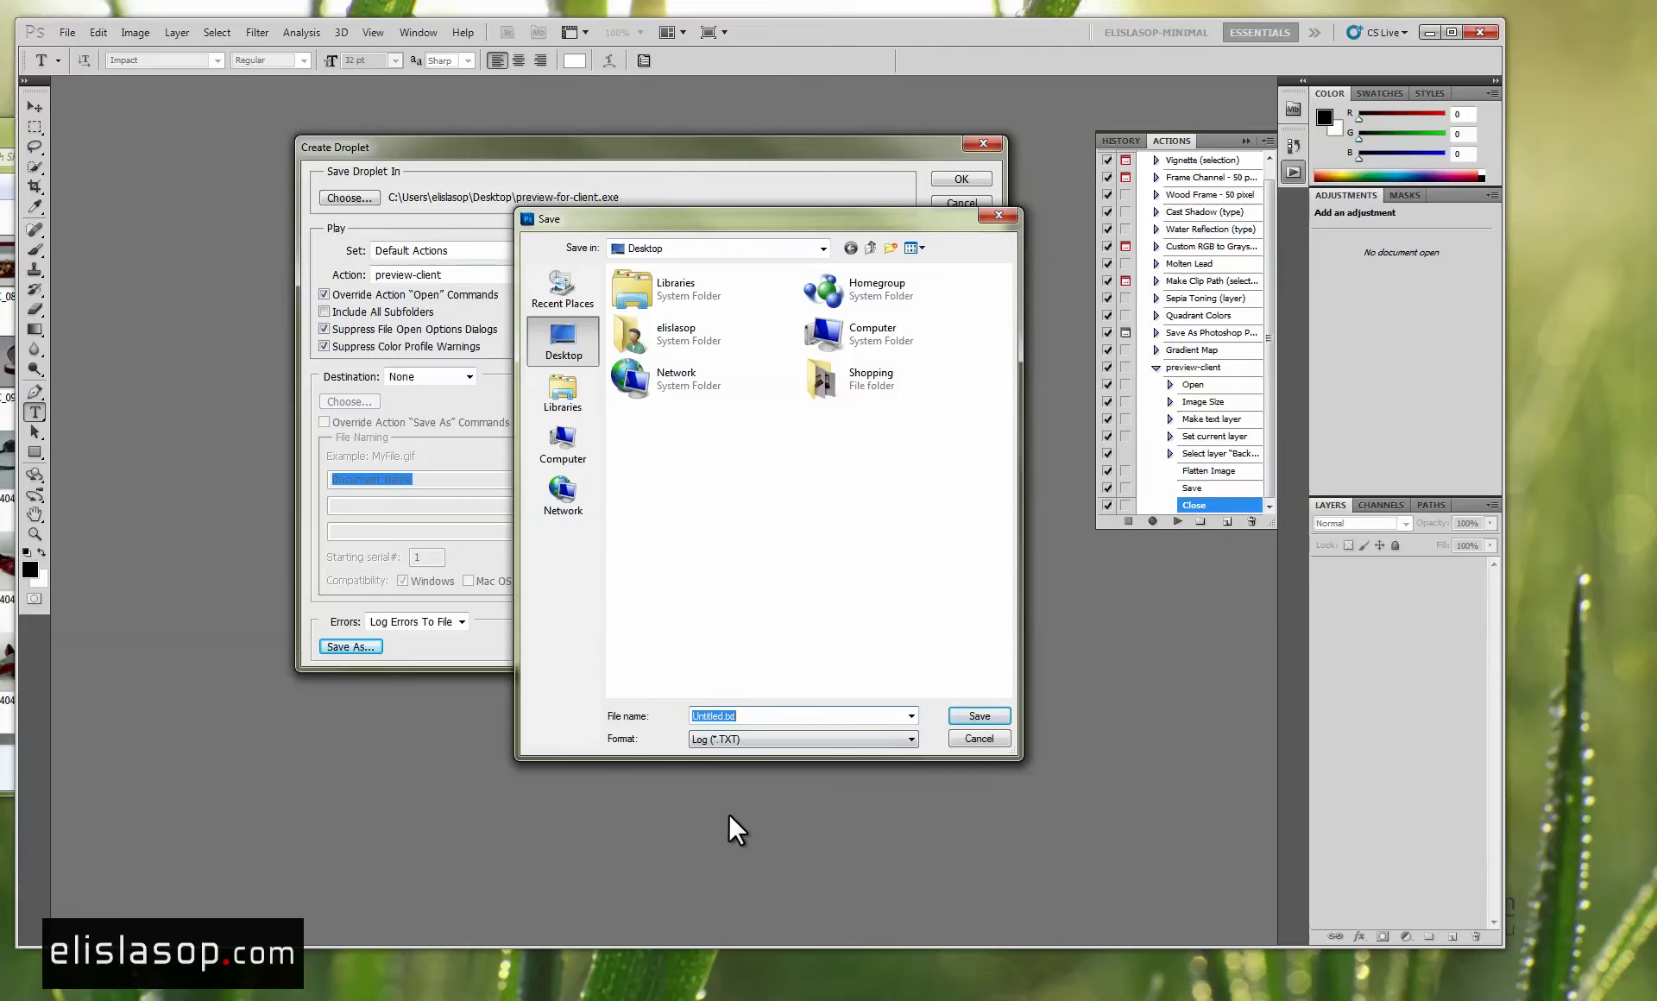
pyautogui.write('error')
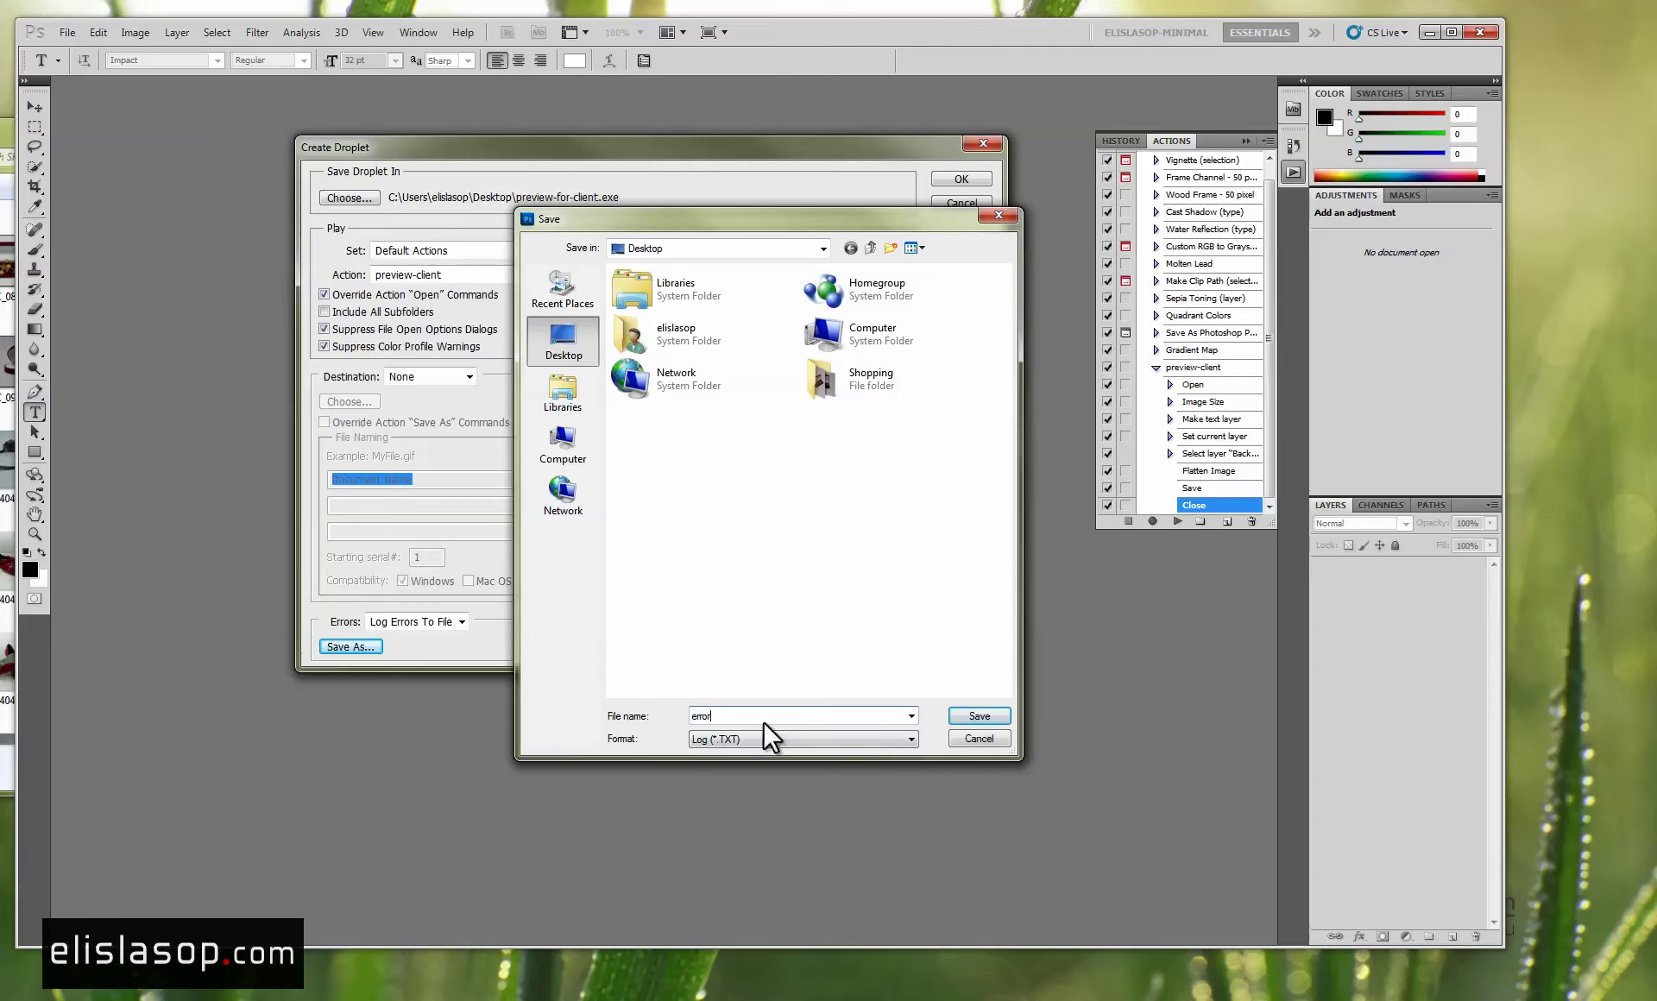
pyautogui.click(706, 656)
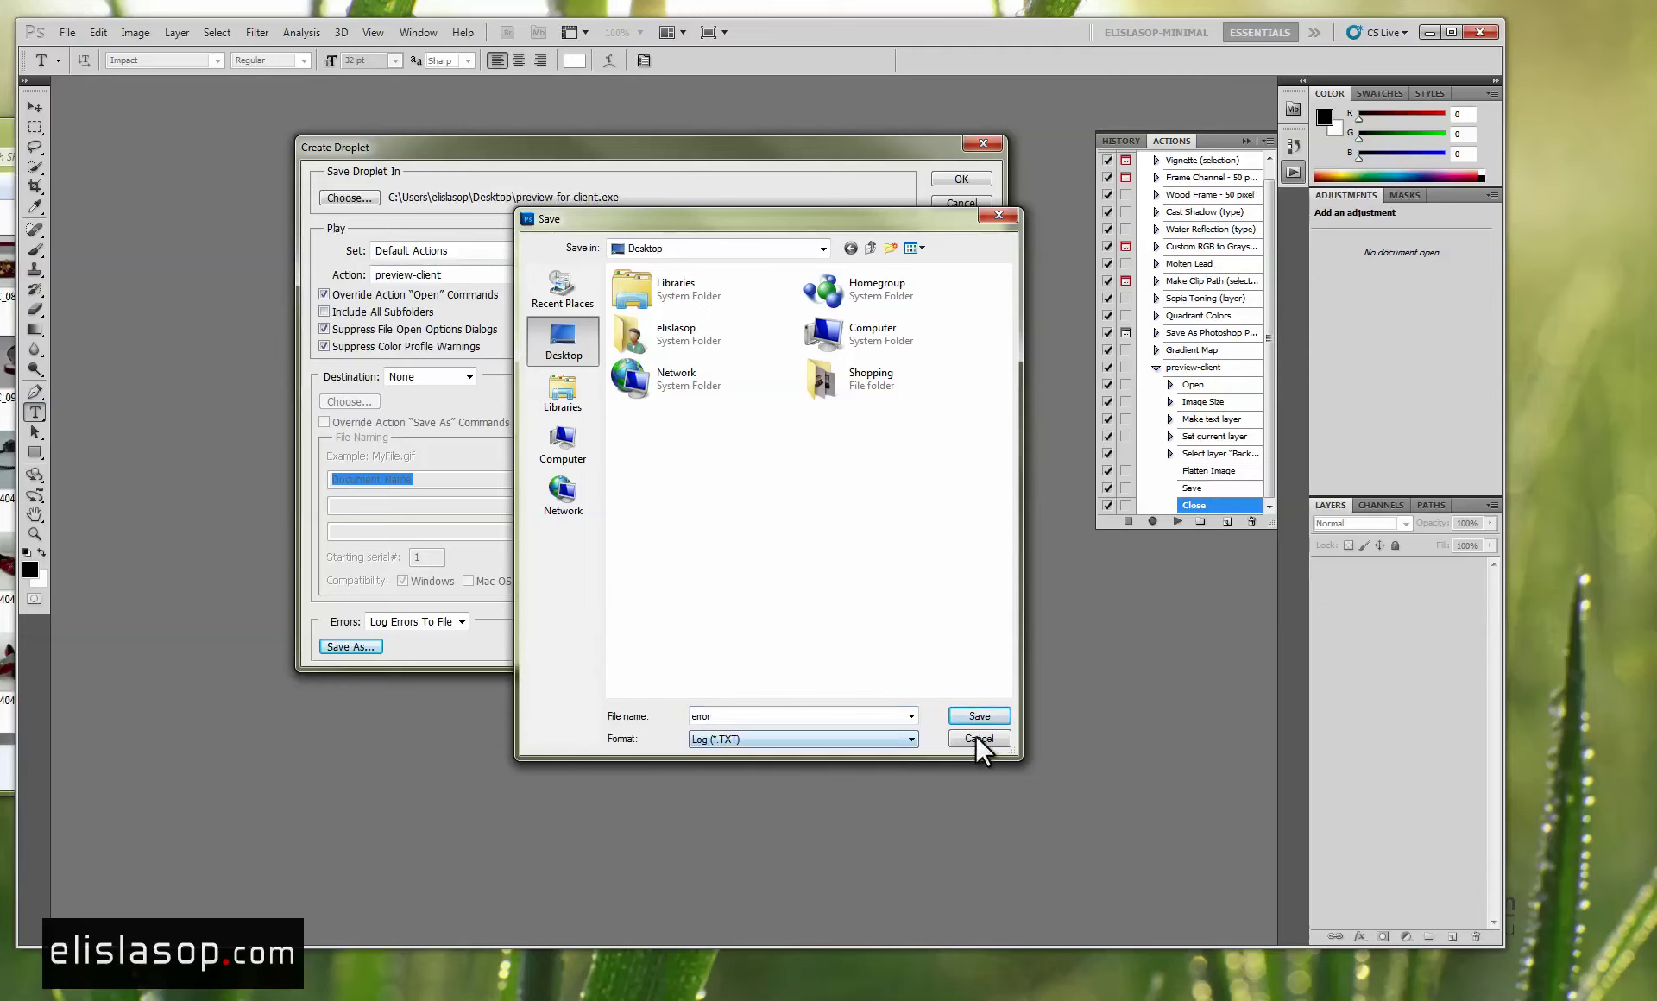
pyautogui.click(999, 717)
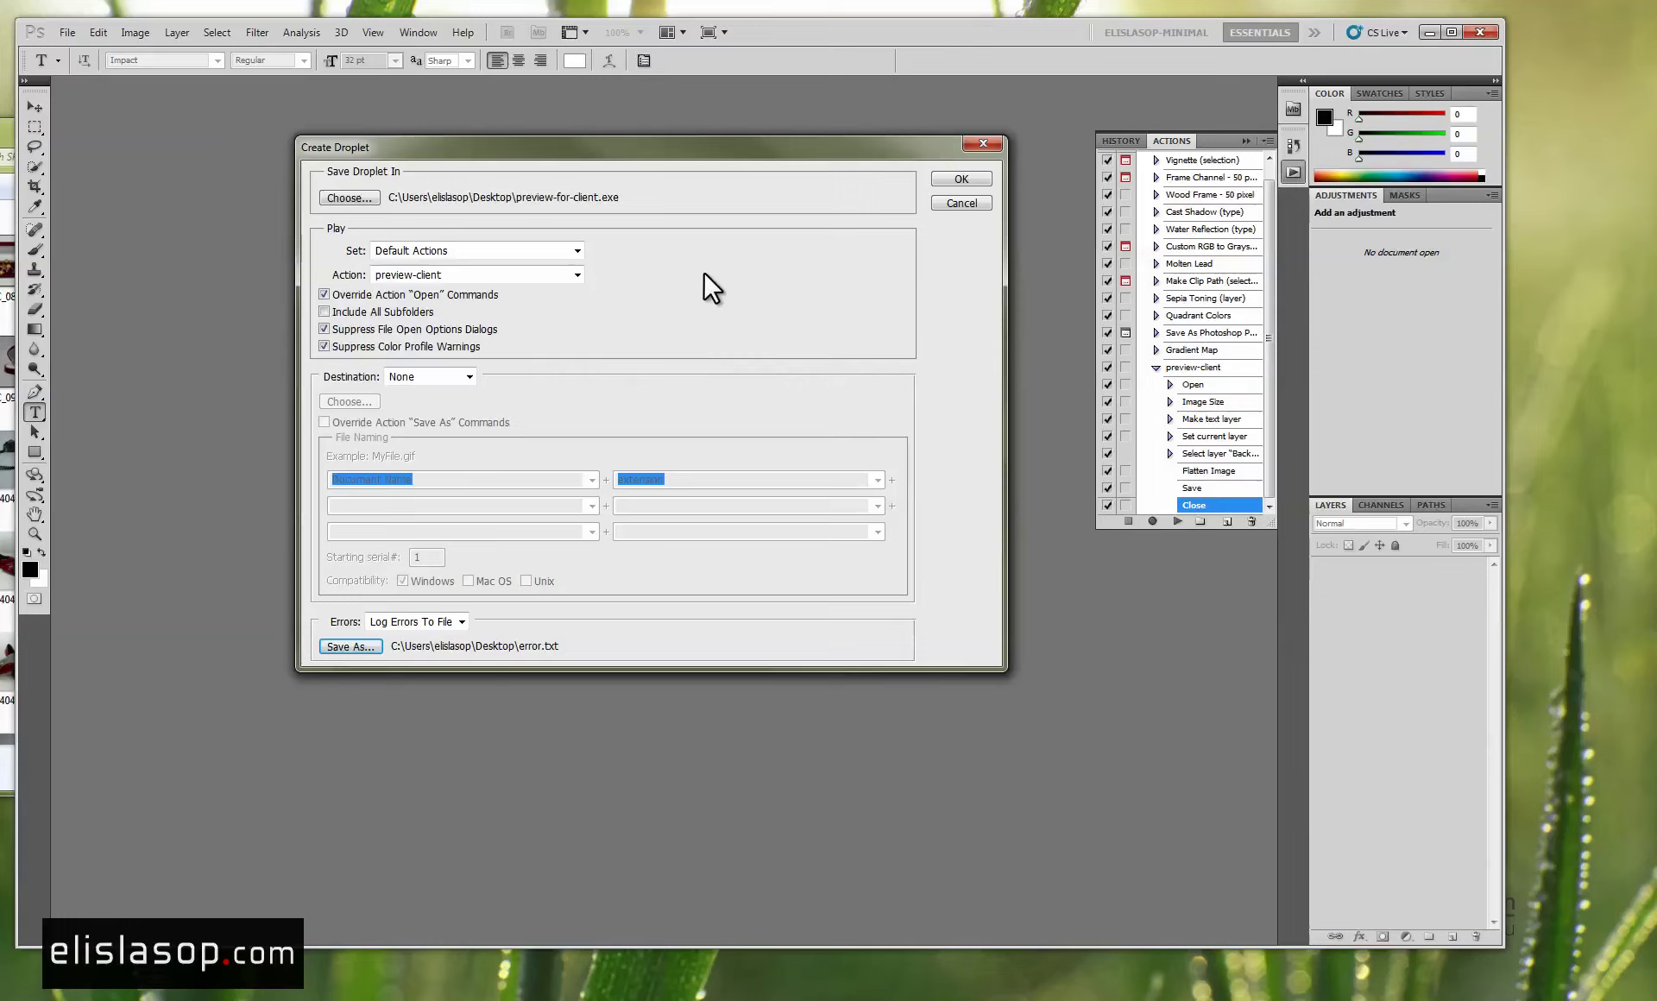
pyautogui.click(979, 178)
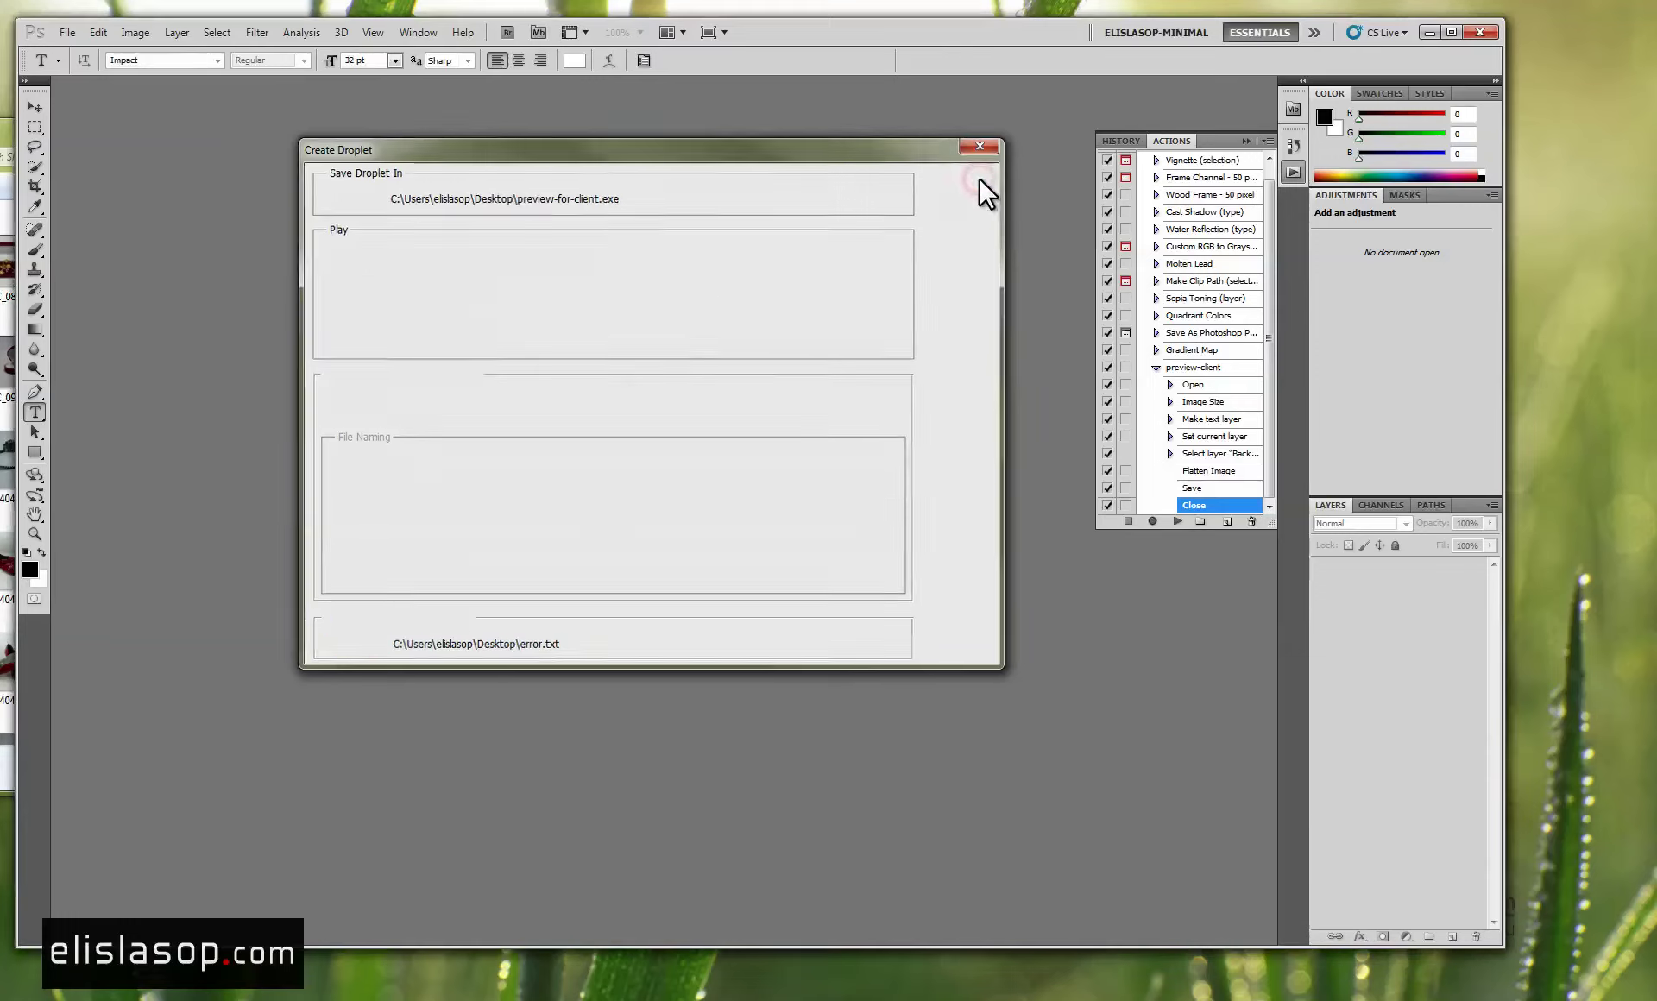
# Clear the open windows off the desktop and place the Shopping folder and the preview-for-client droplet side by side.
pyautogui.click(1435, 32)
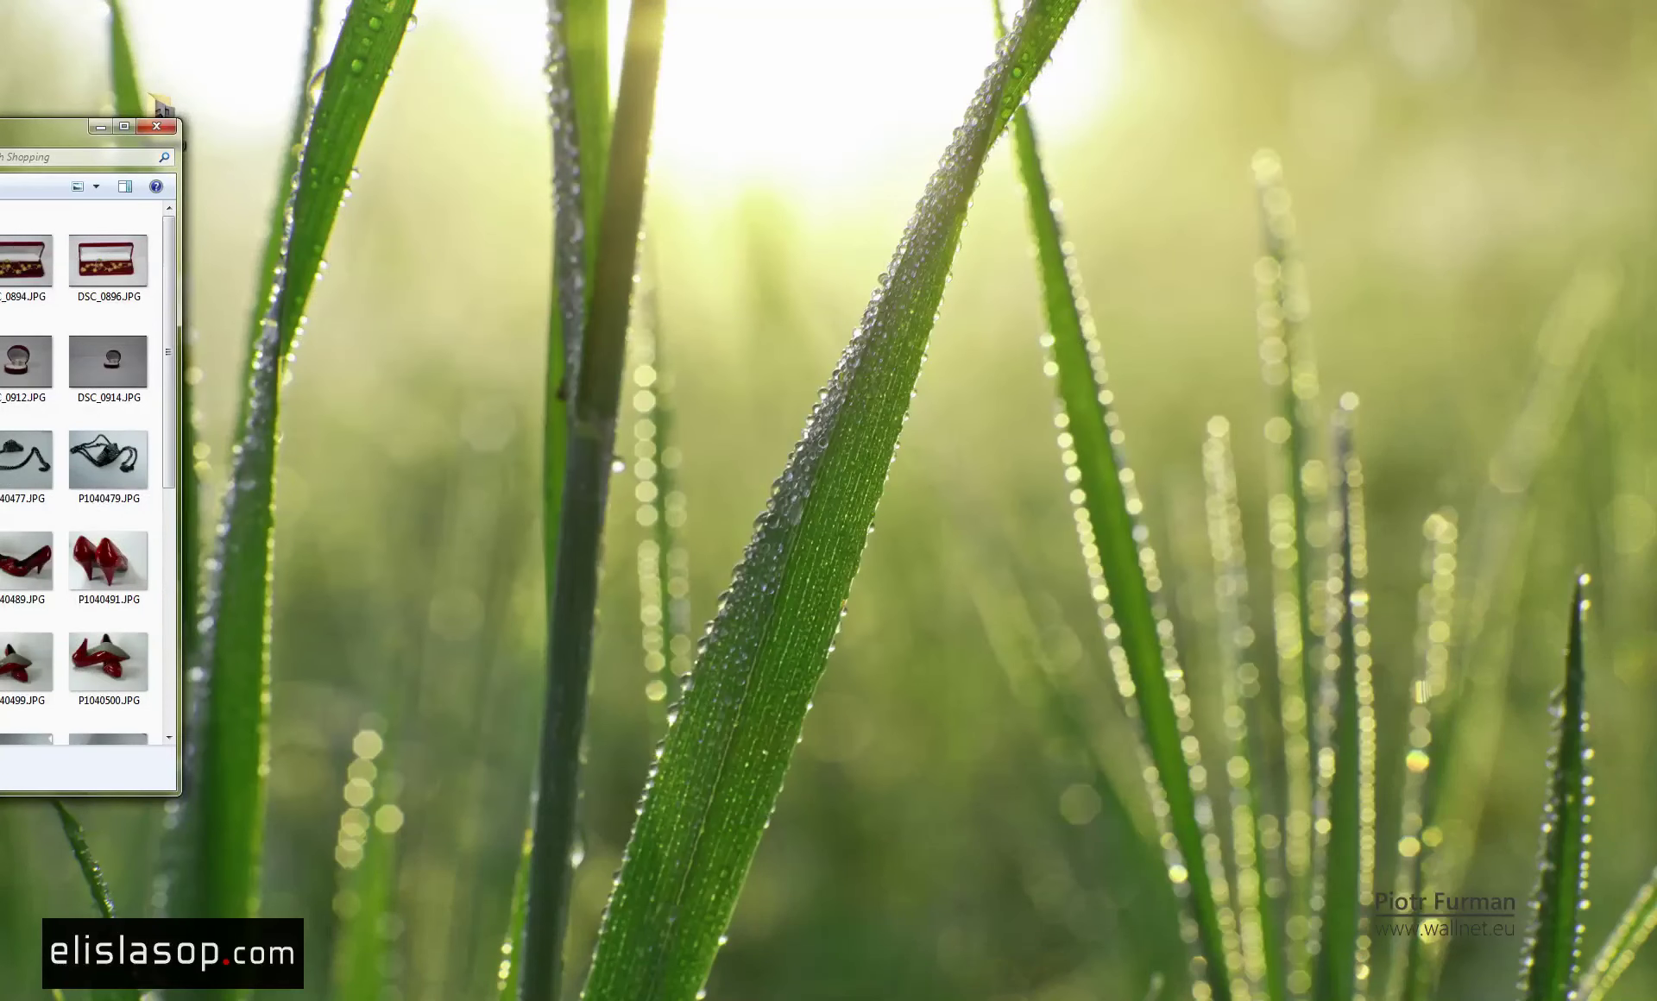
pyautogui.click(623, 215)
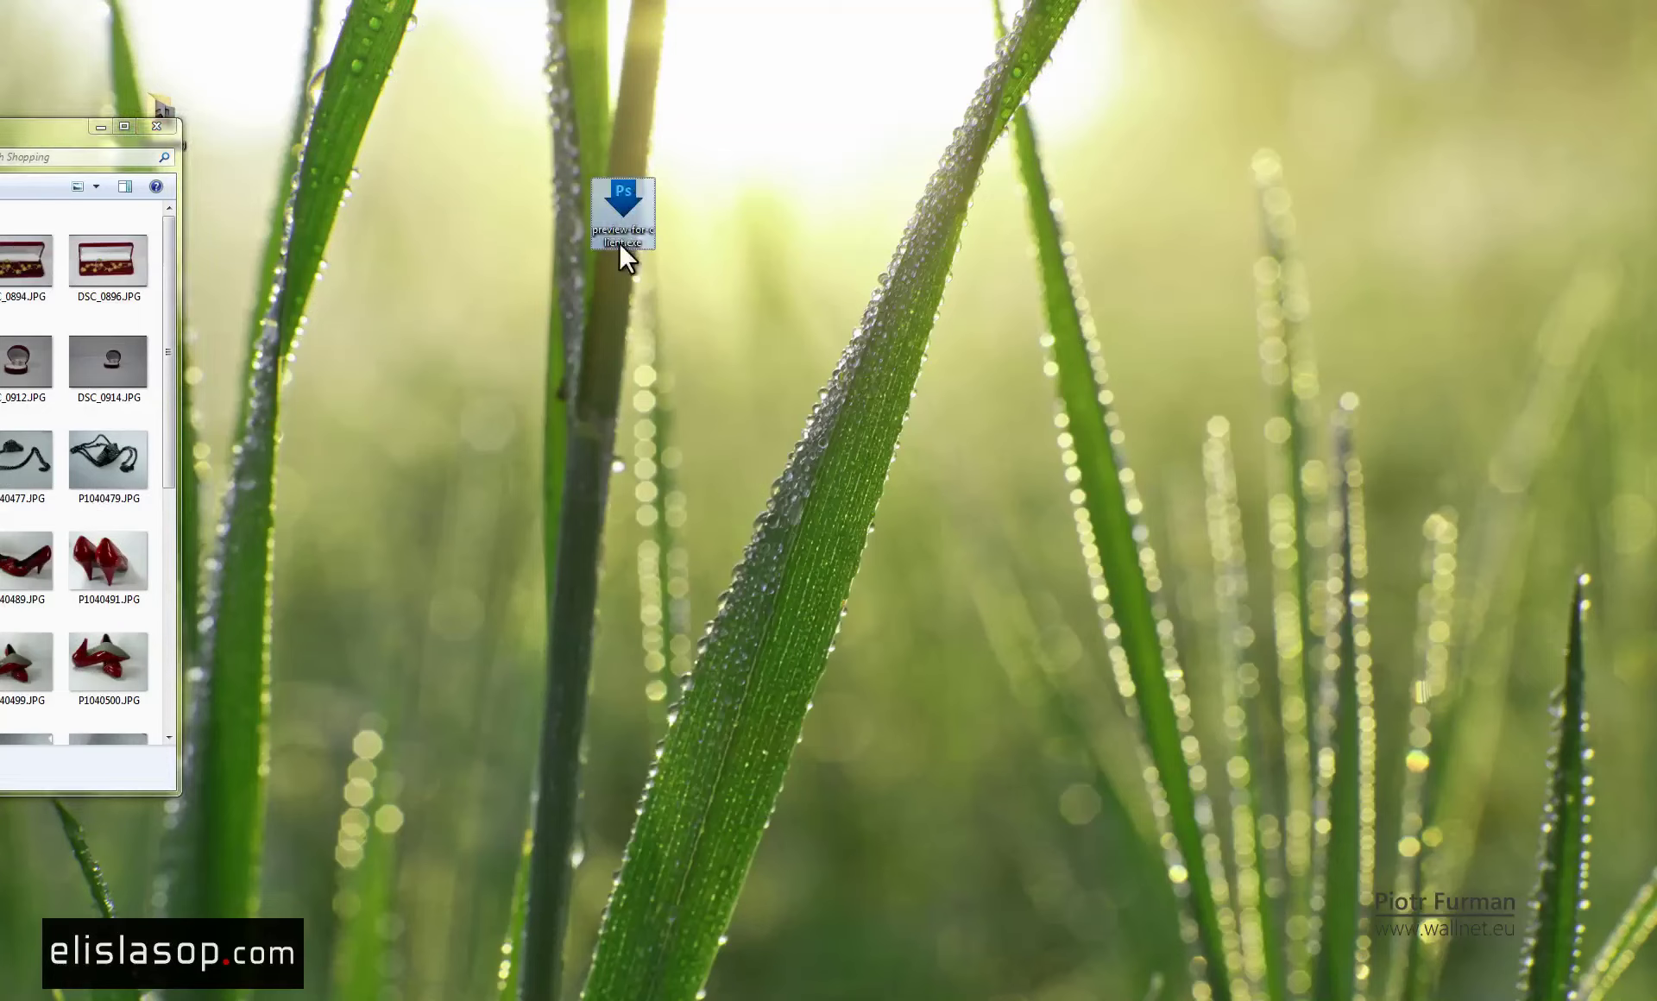
pyautogui.click(156, 126)
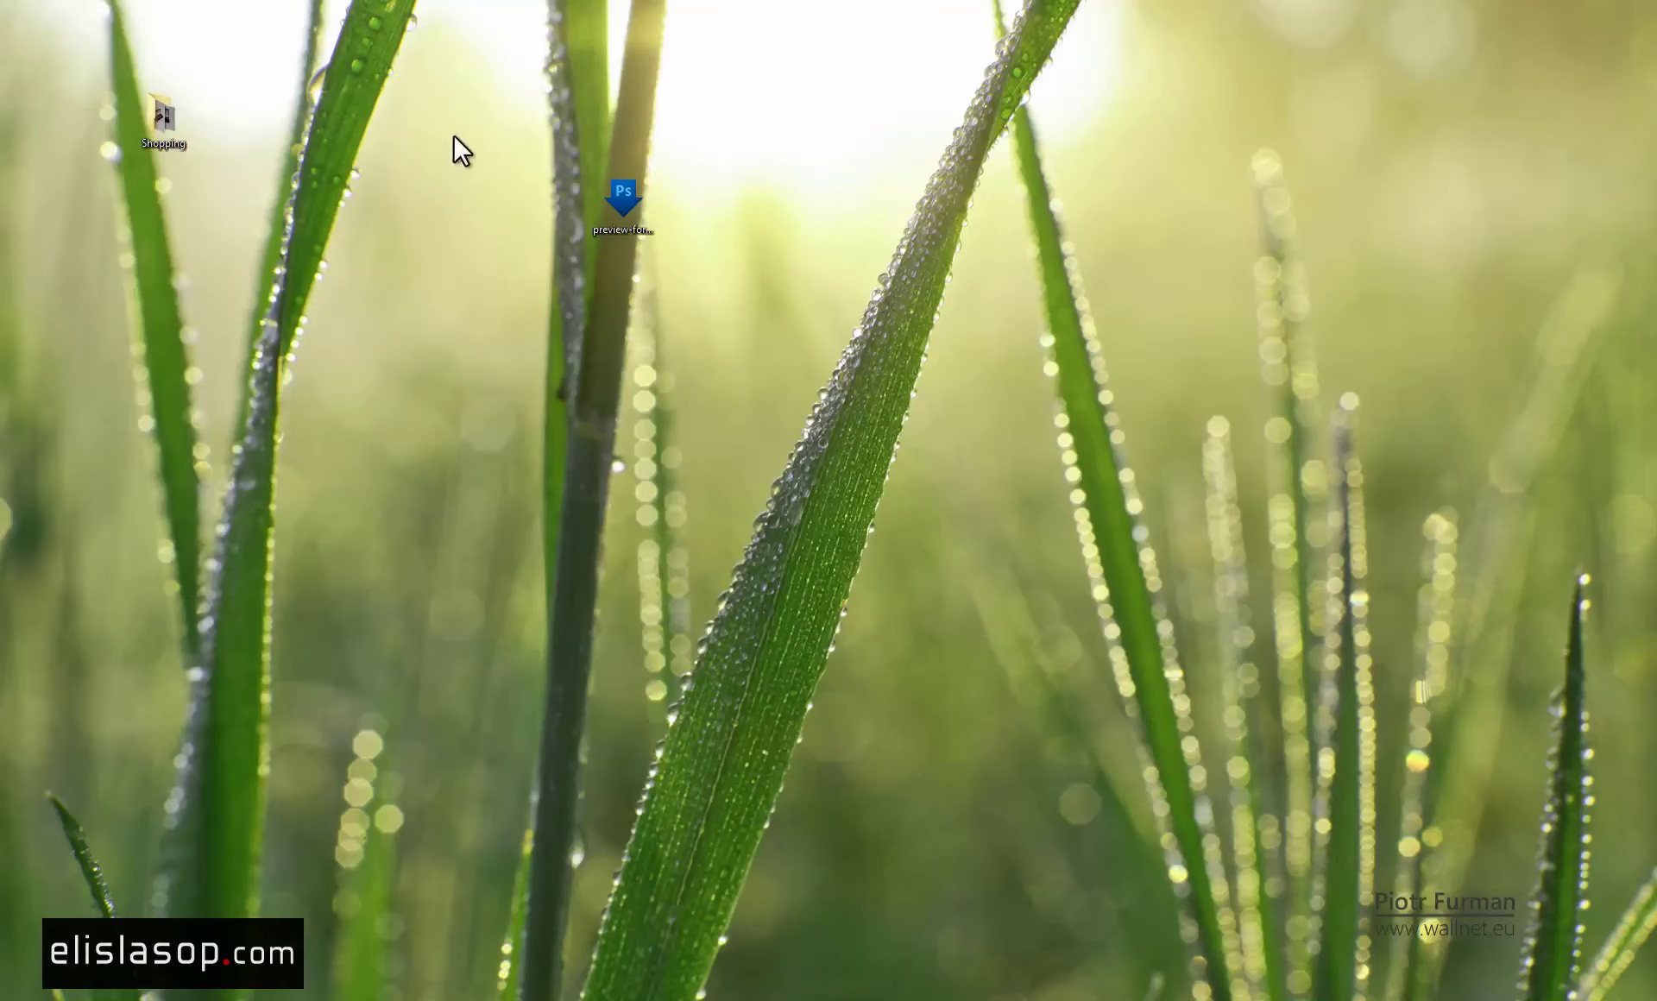
pyautogui.moveTo(615, 202); pyautogui.dragTo(811, 121)
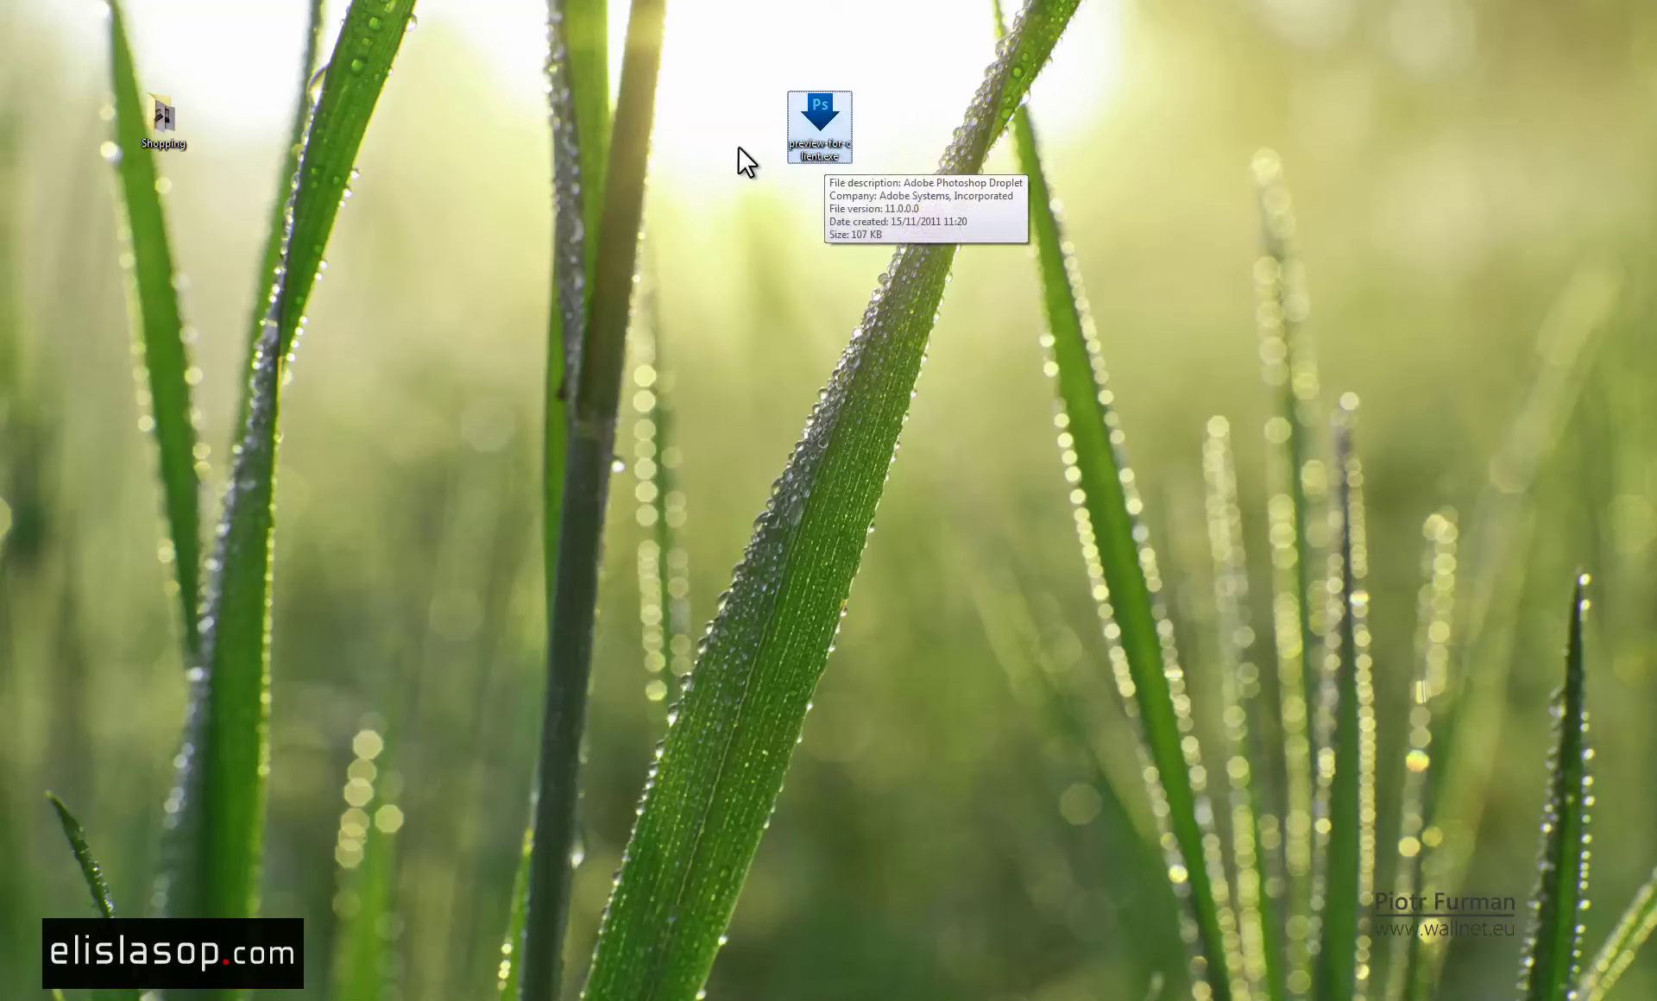
pyautogui.moveTo(153, 112); pyautogui.dragTo(583, 116)
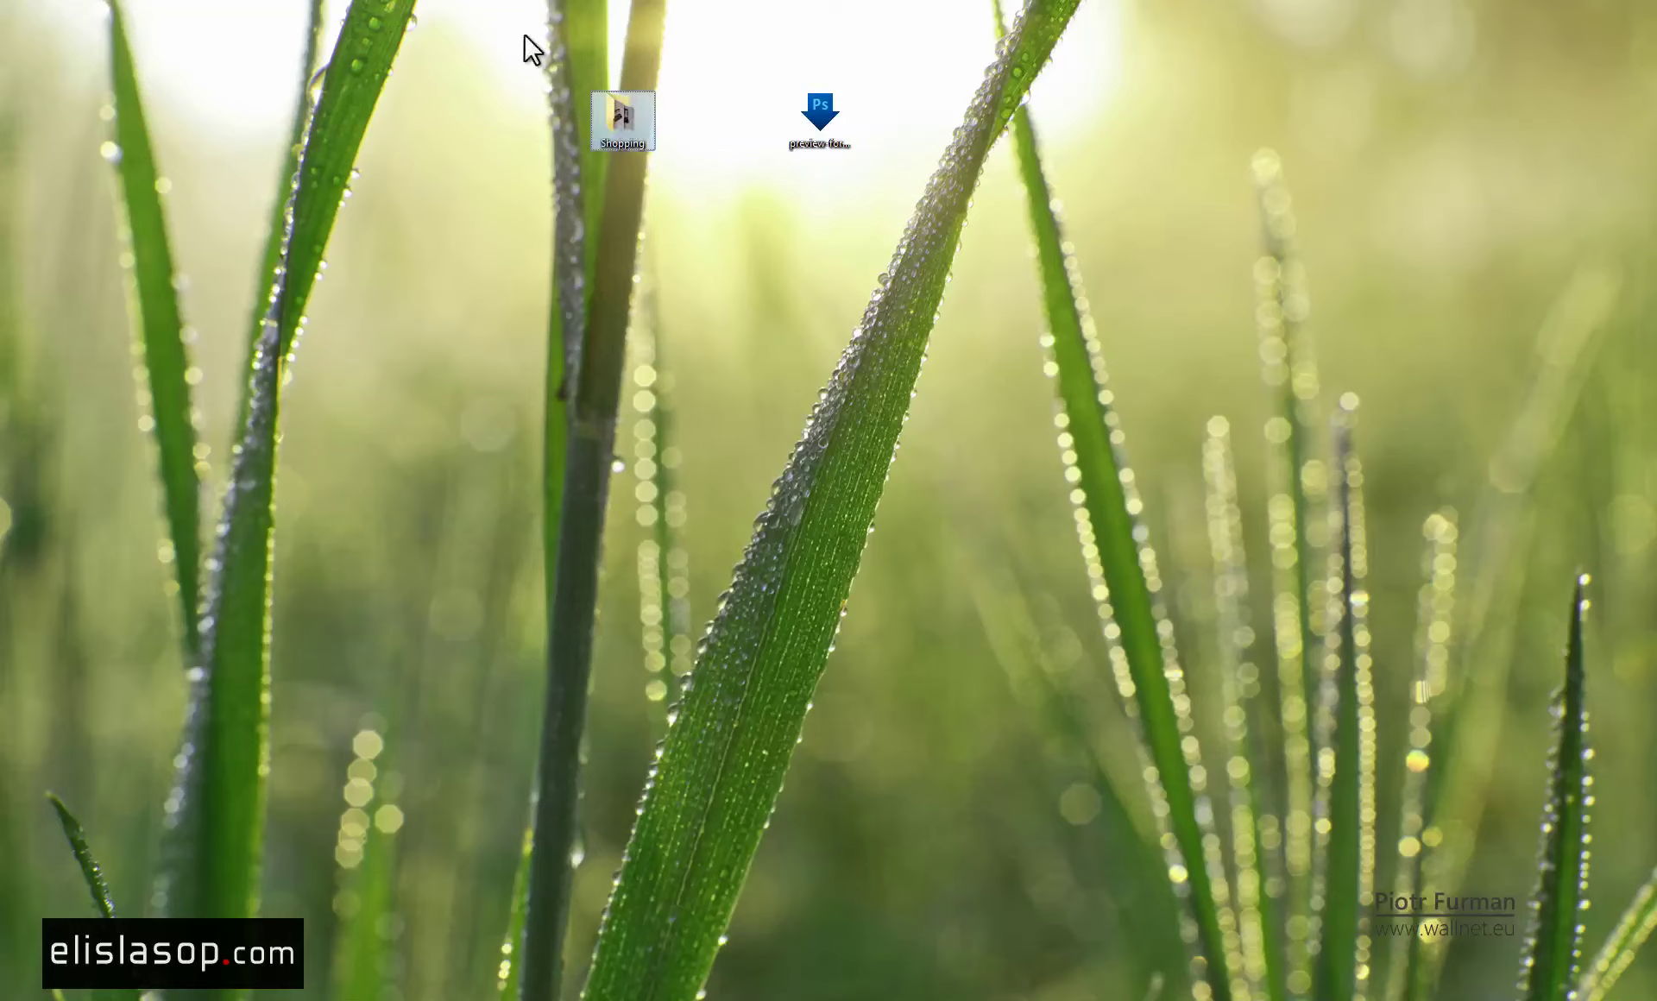
pyautogui.click(329, 195)
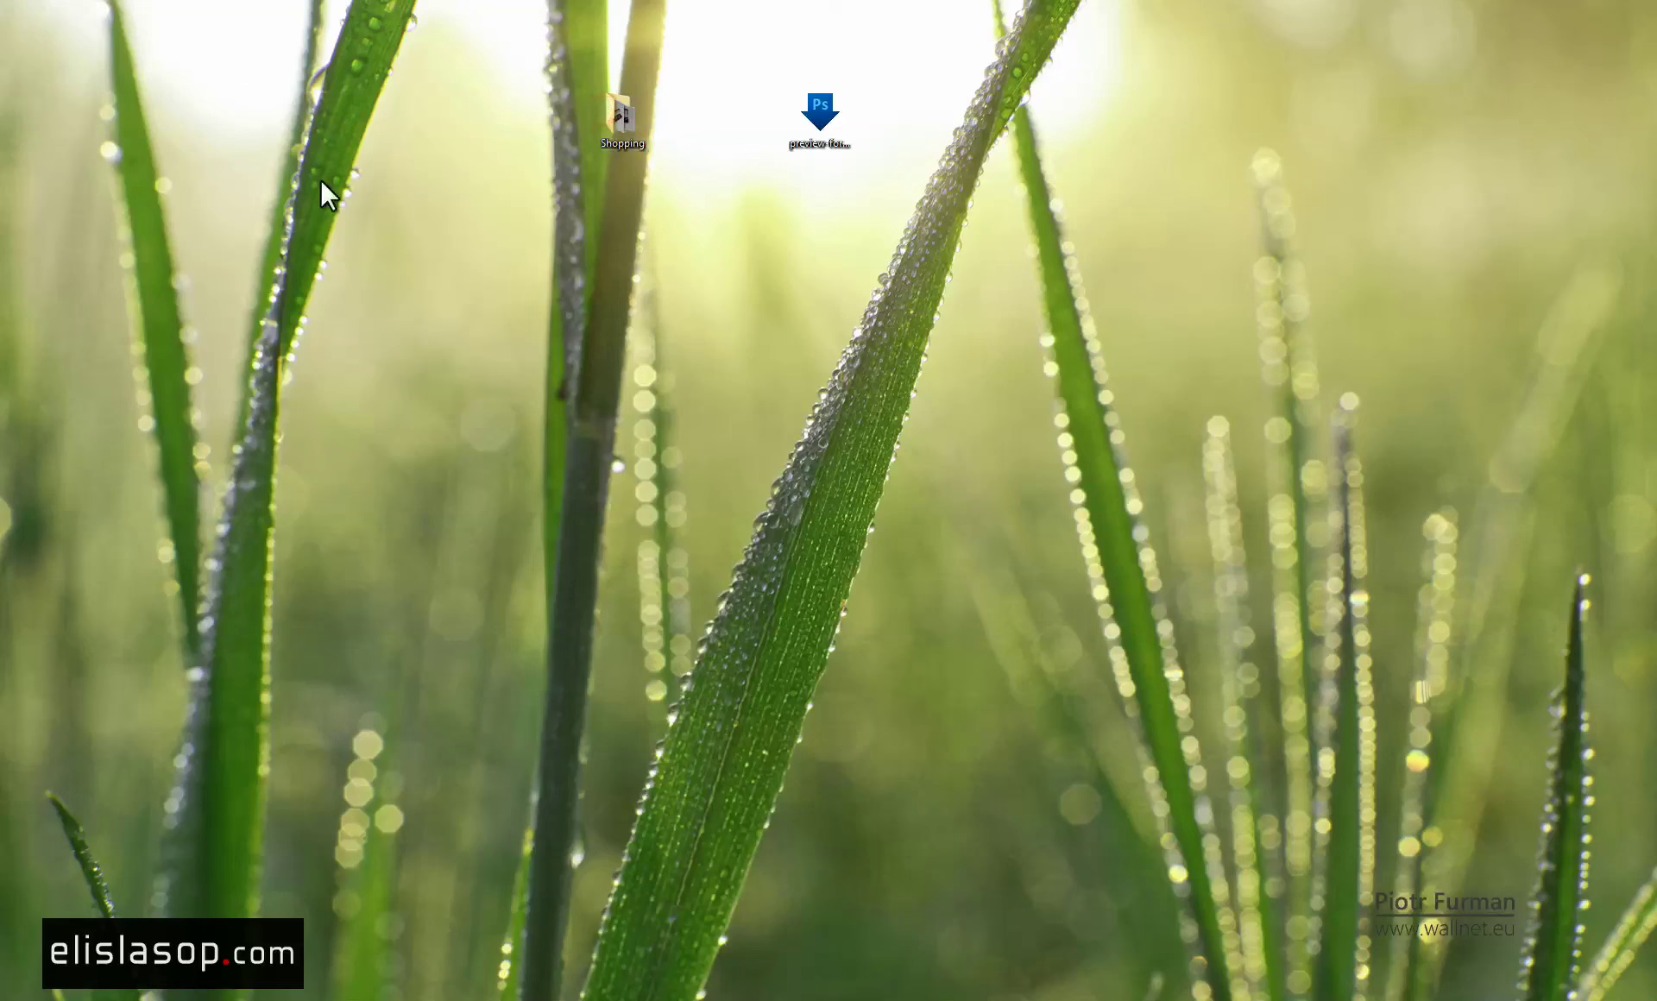
# Bring the Shopping folder window below the droplet icon and run the preview-for-client droplet on DSC_0891.JPG.
pyautogui.moveTo(104, 120); pyautogui.dragTo(967, 259)
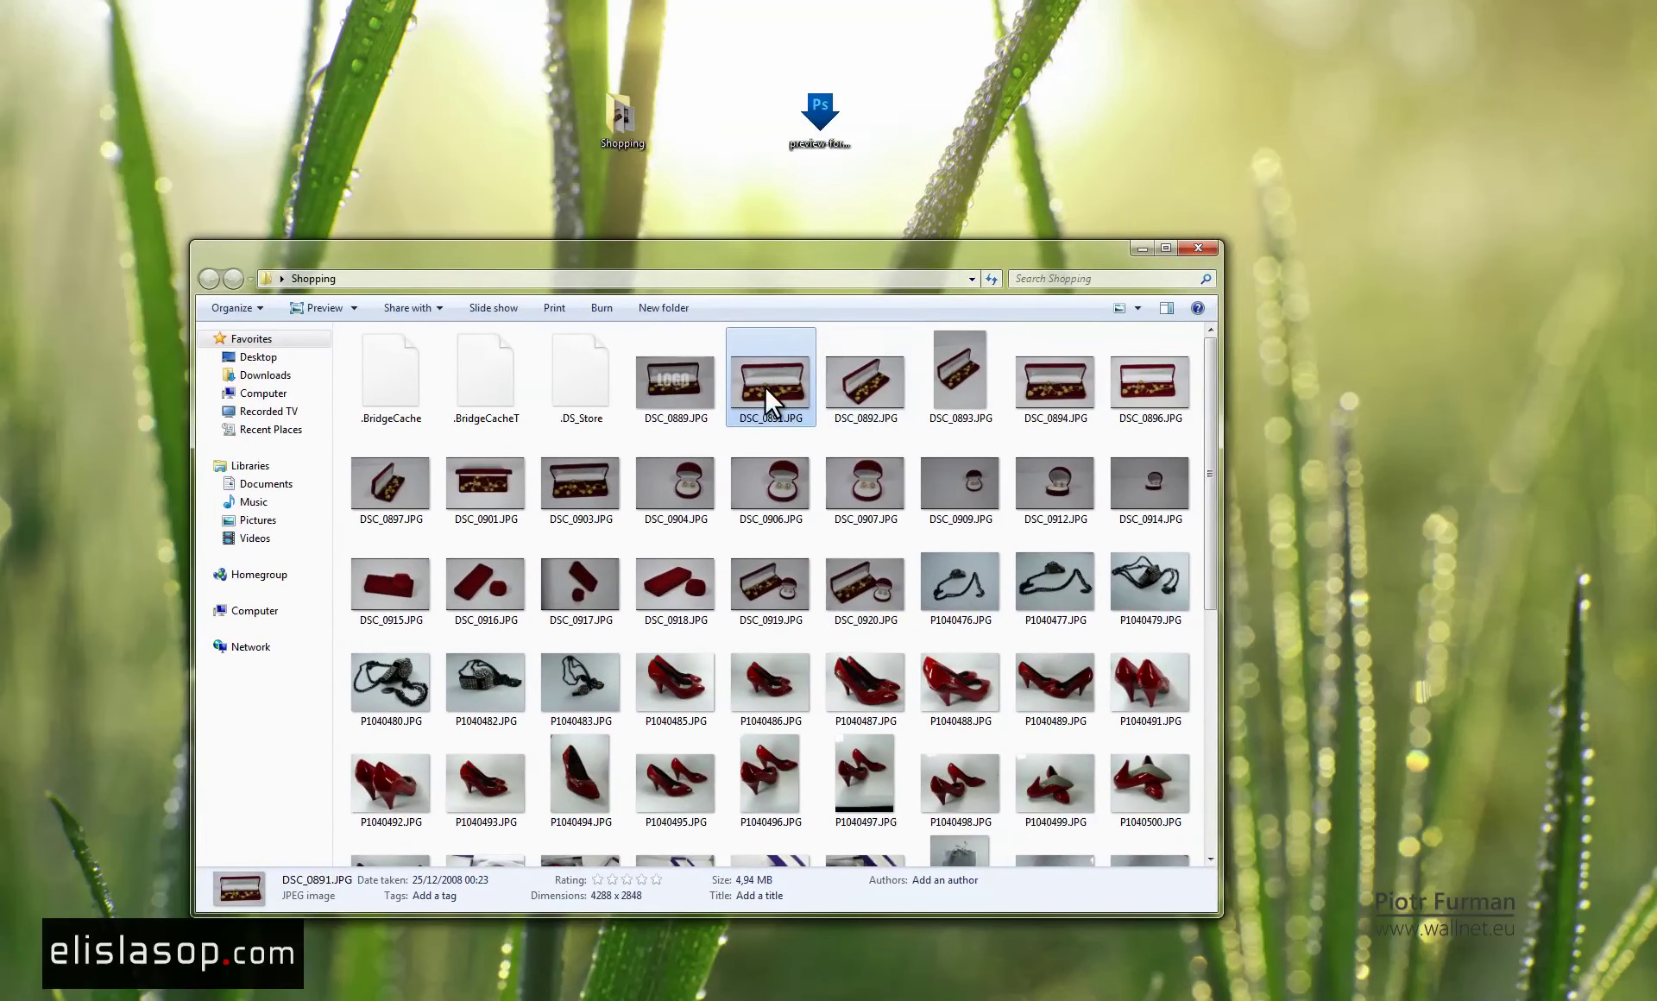
pyautogui.moveTo(765, 386); pyautogui.dragTo(826, 118)
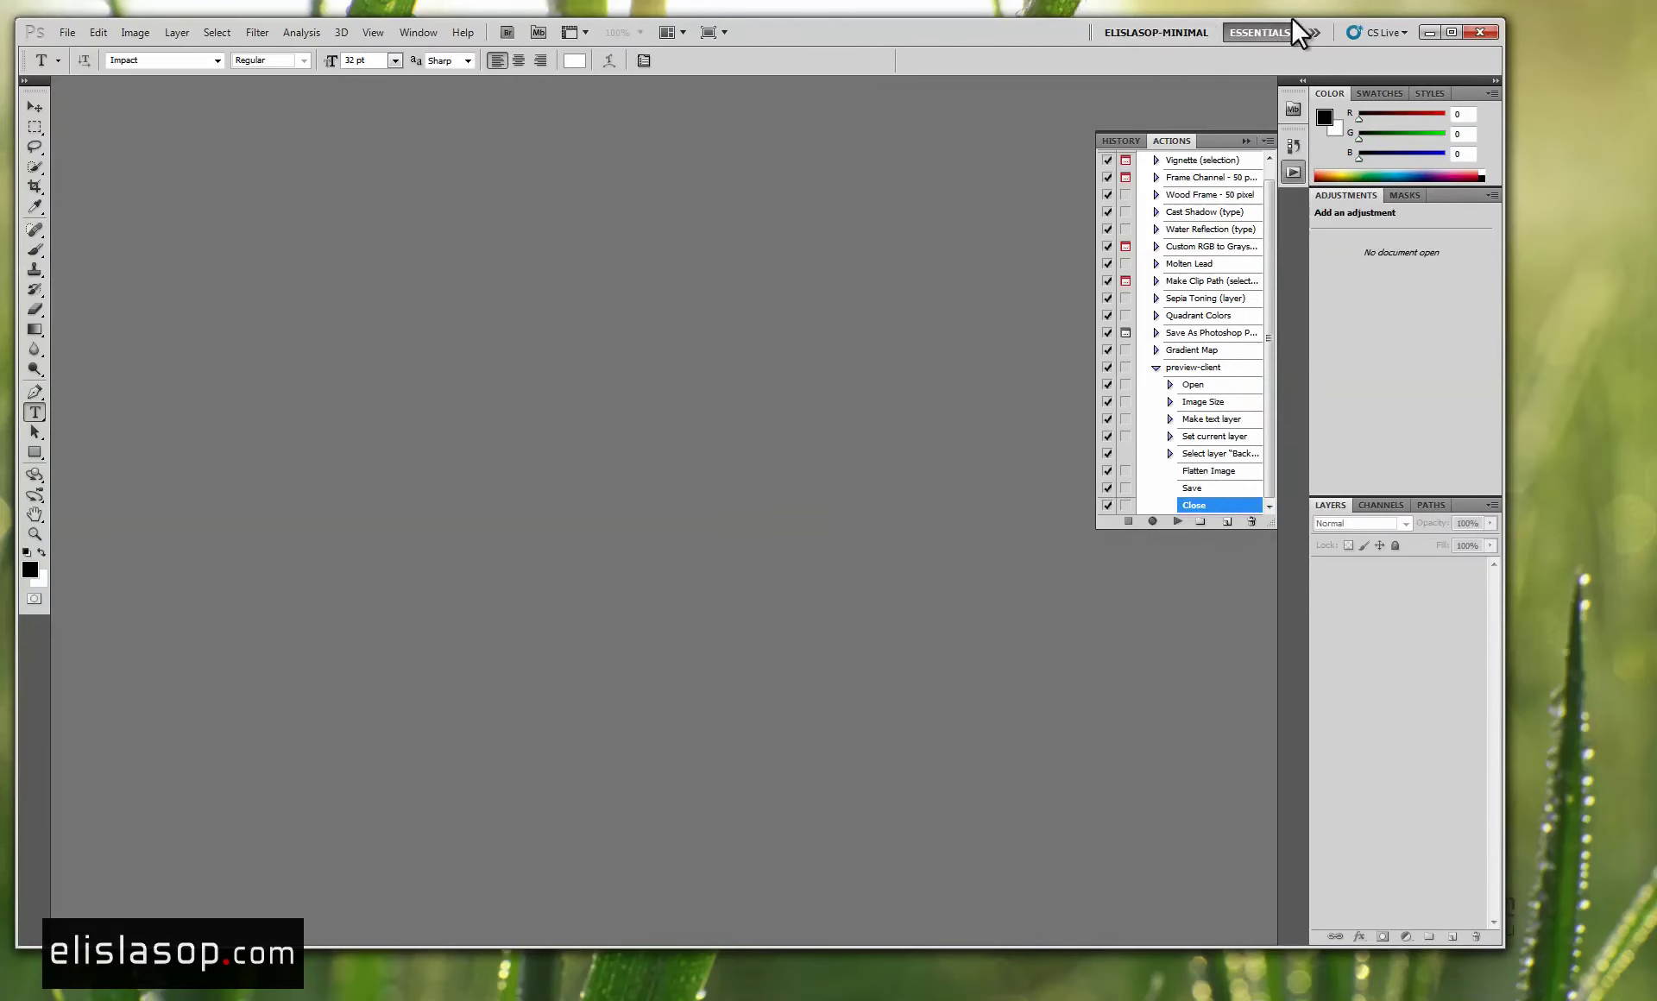
# Switch to the Shopping folder and delete DSC_0889.JPG, DSC_0891.JPG and the three non-image files before them.
pyautogui.click(1433, 34)
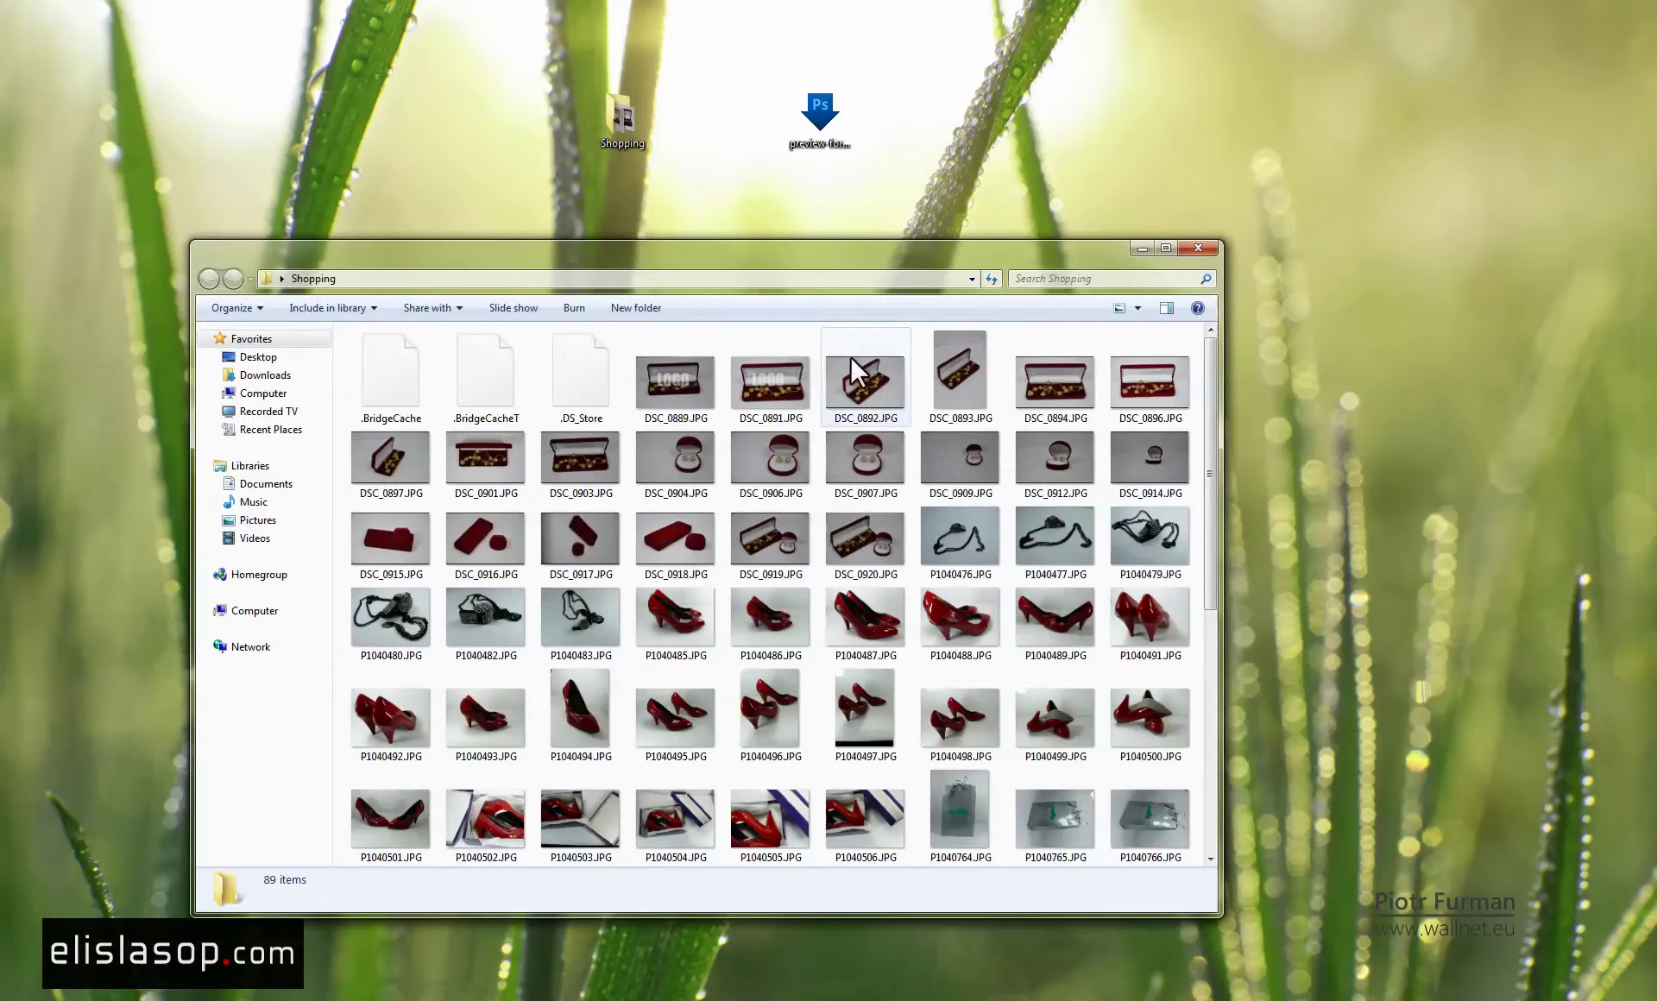
pyautogui.click(789, 392)
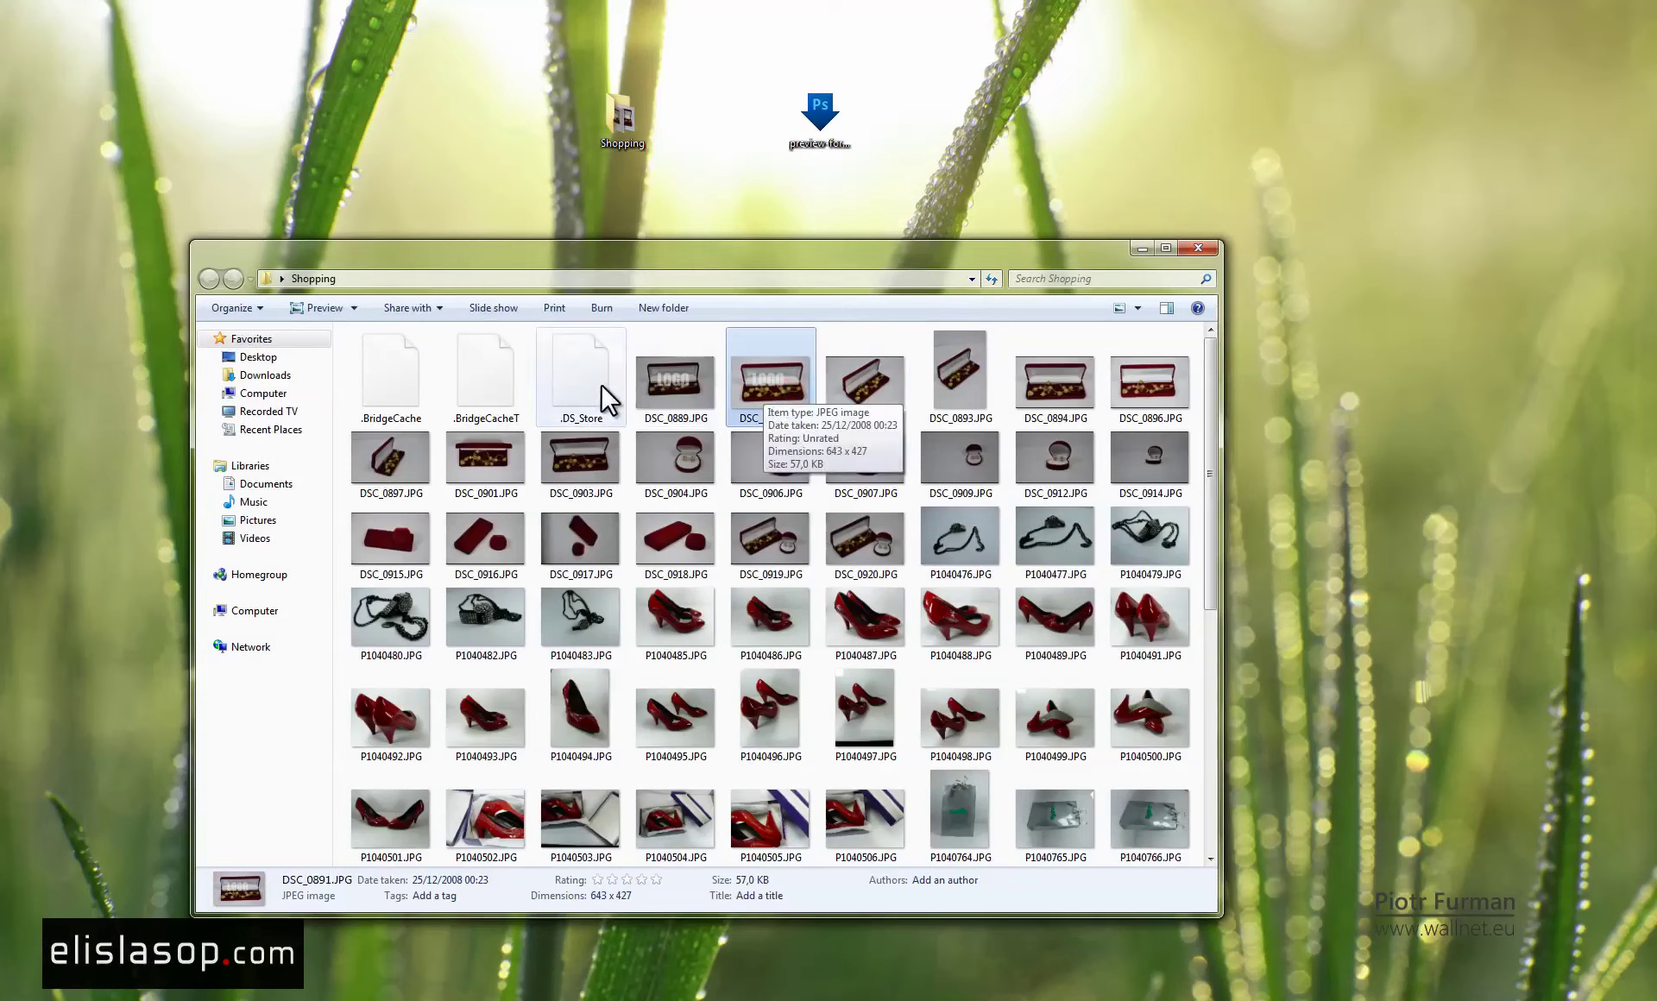
pyautogui.keyDown('shift'); pyautogui.click(401, 380); pyautogui.keyUp('shift')
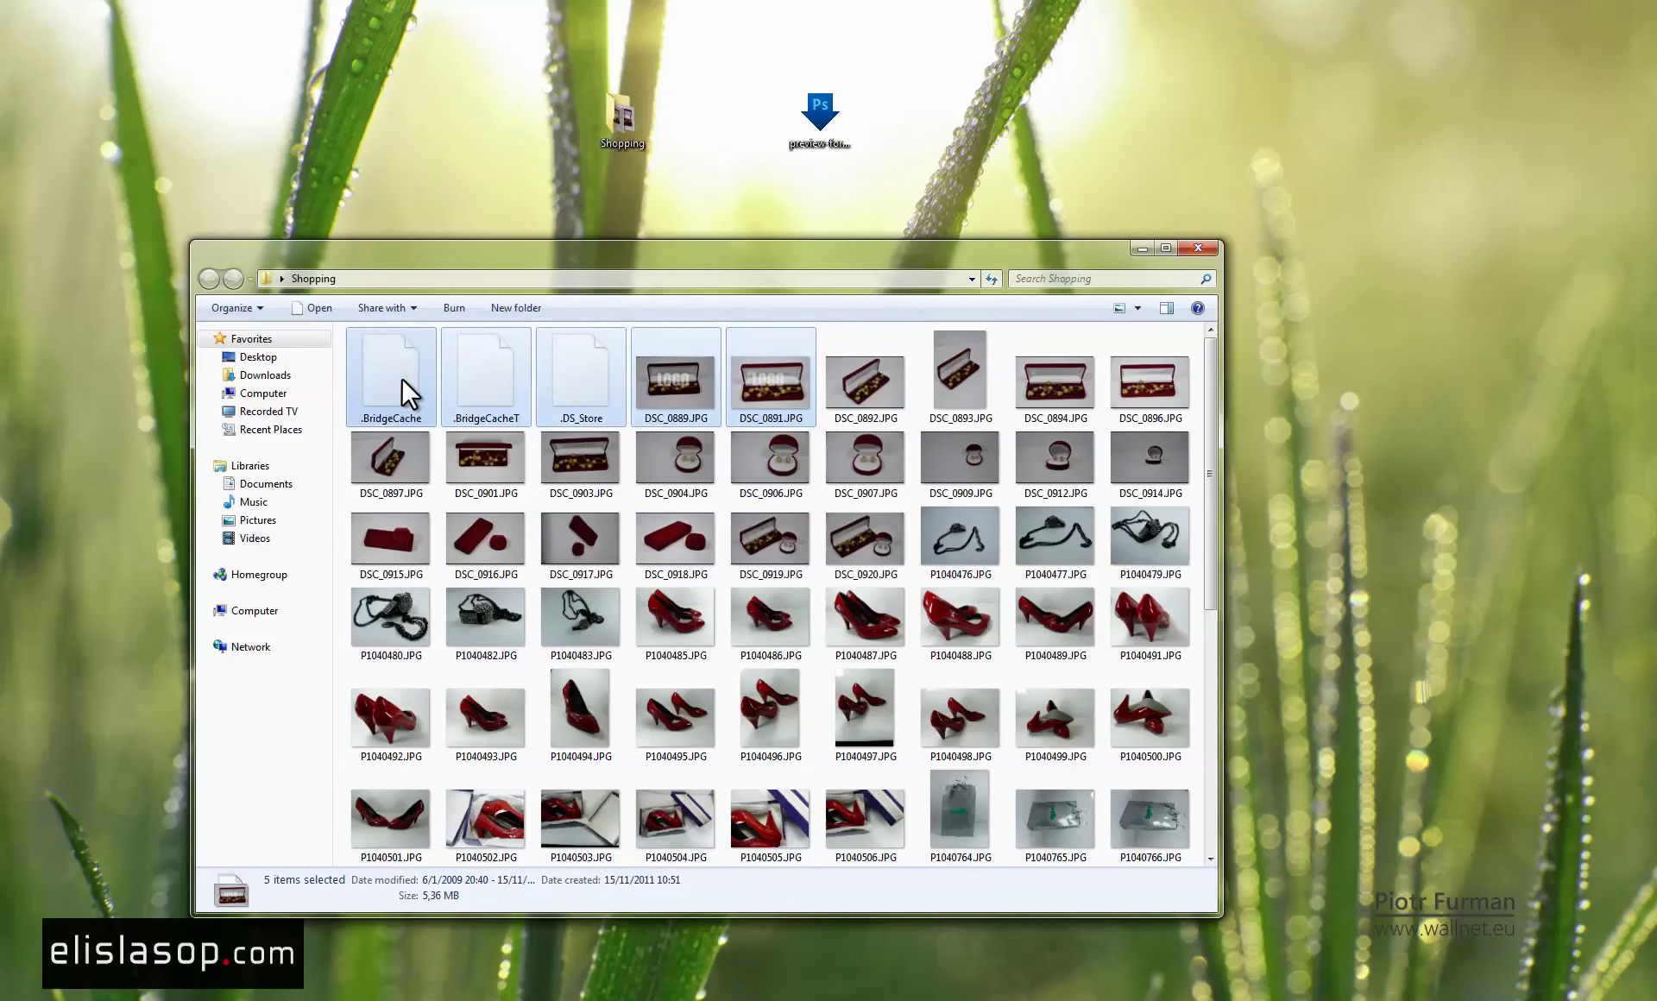
pyautogui.press('Delete')
pyautogui.press('Return')
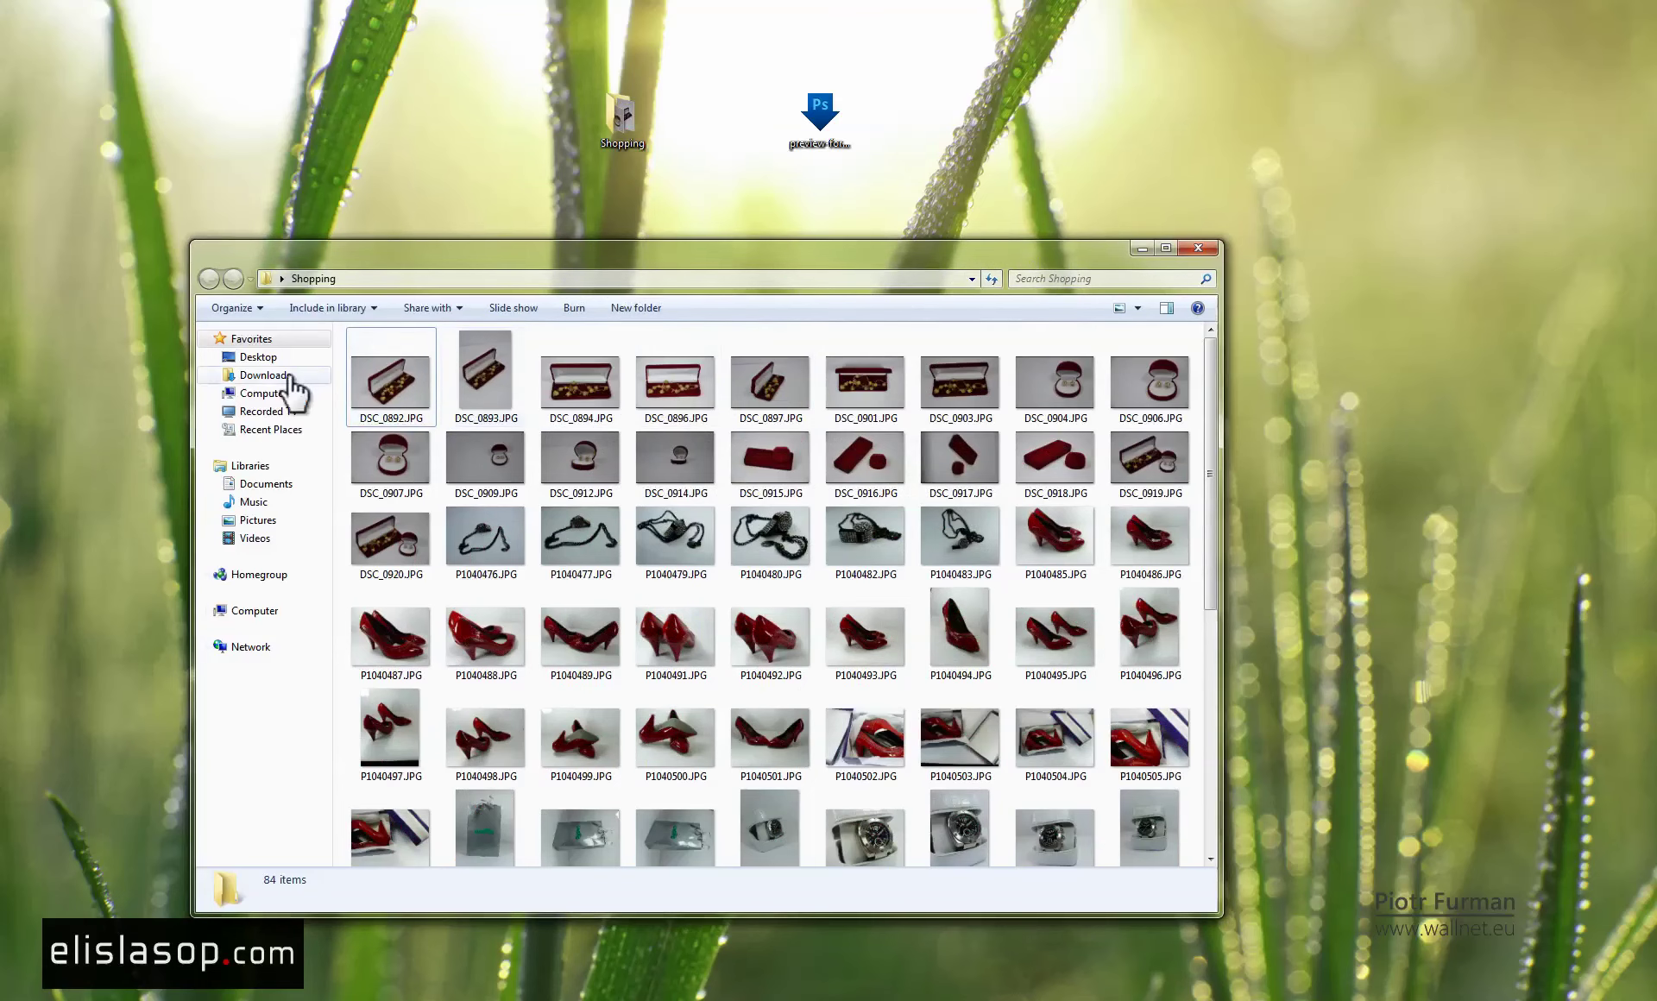
# Delete the Thumbs.db file from the Shopping folder.
pyautogui.scroll(-5, 682, 596)
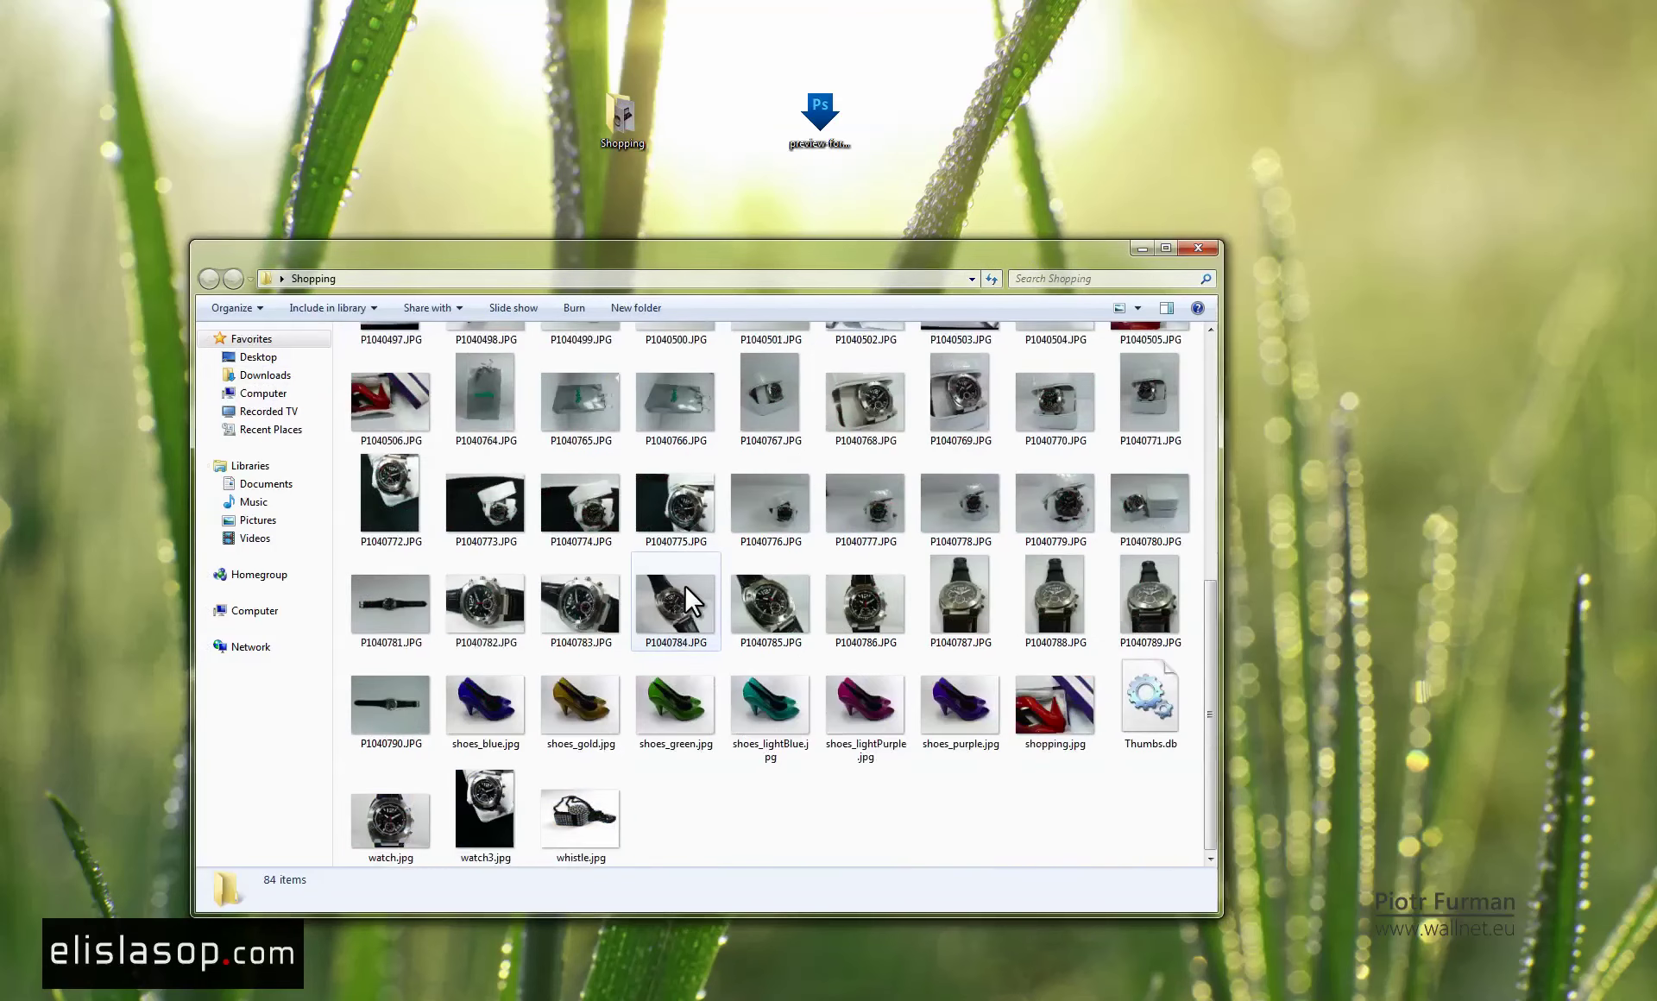
pyautogui.click(1153, 712)
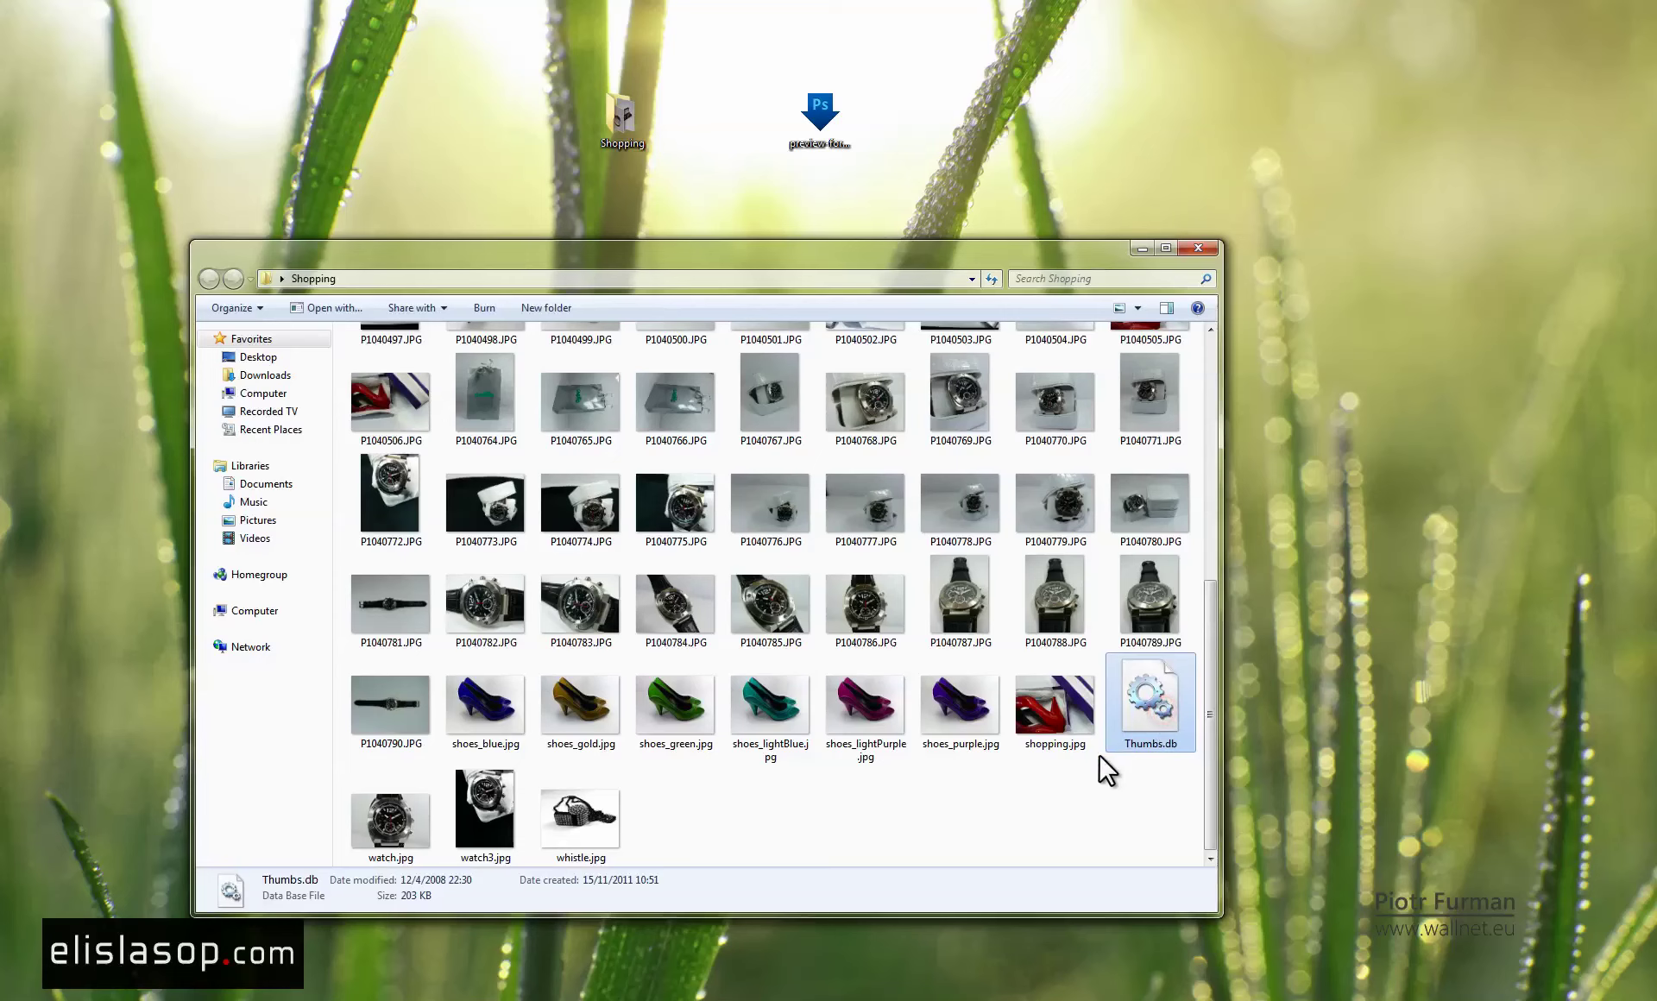
pyautogui.press('Delete')
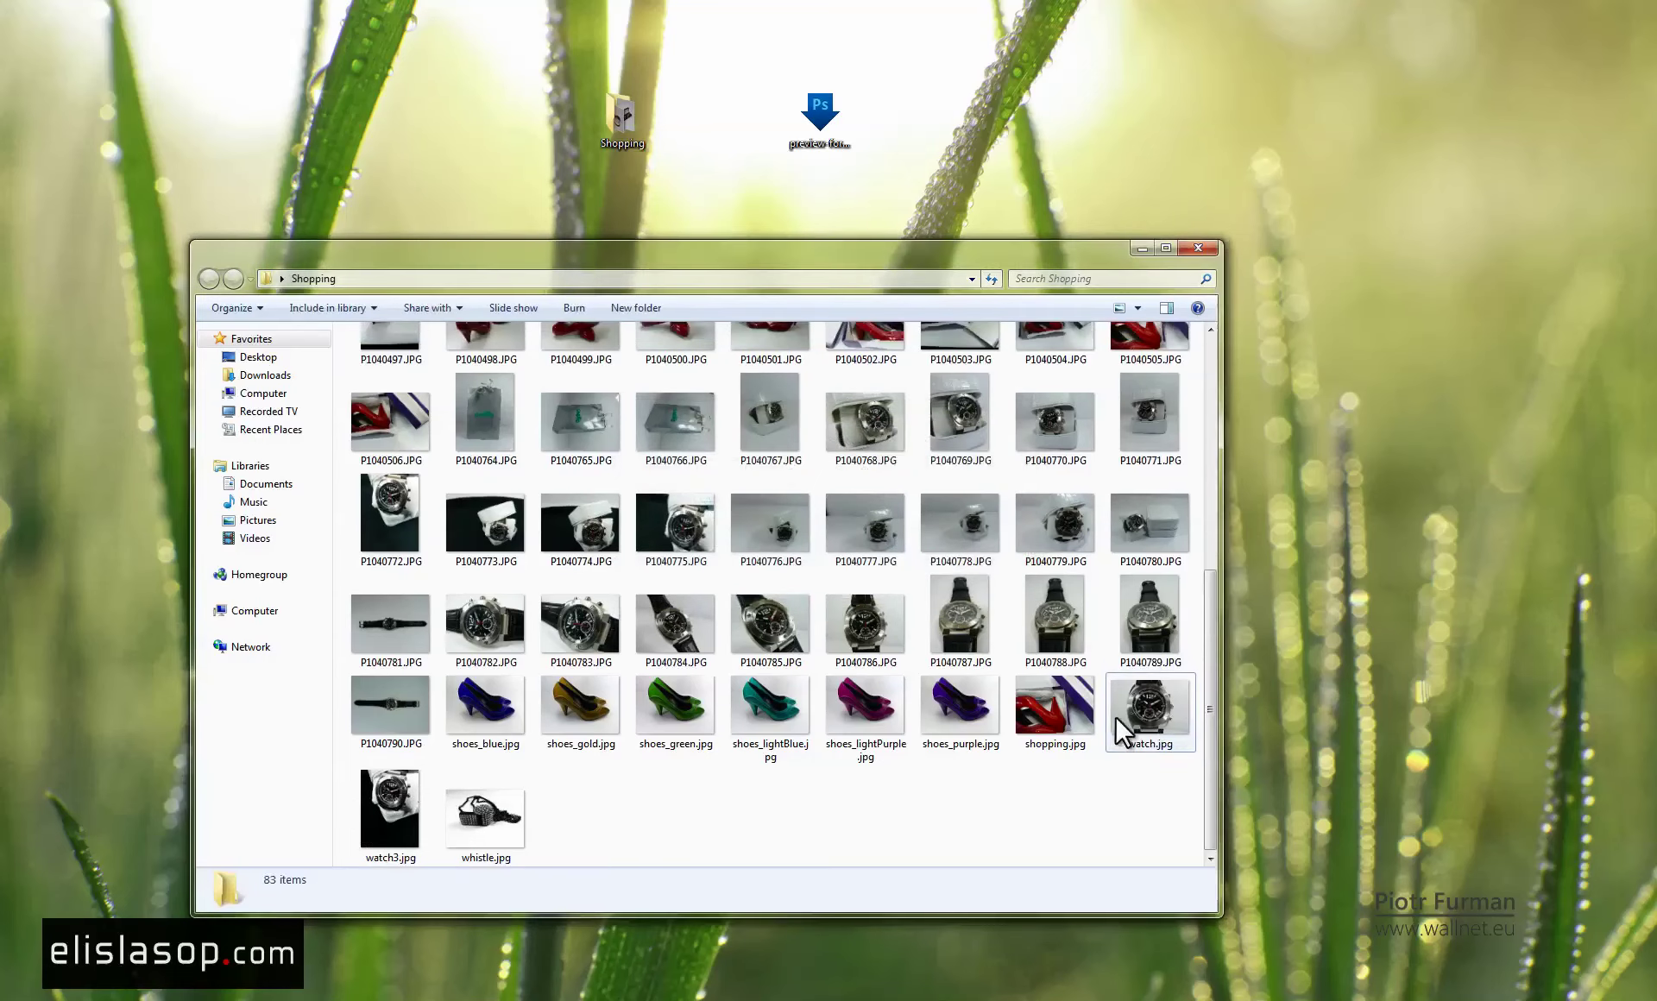
# Run the preview-for-client droplet on the whole Shopping folder and return to the desktop.
pyautogui.click(1200, 248)
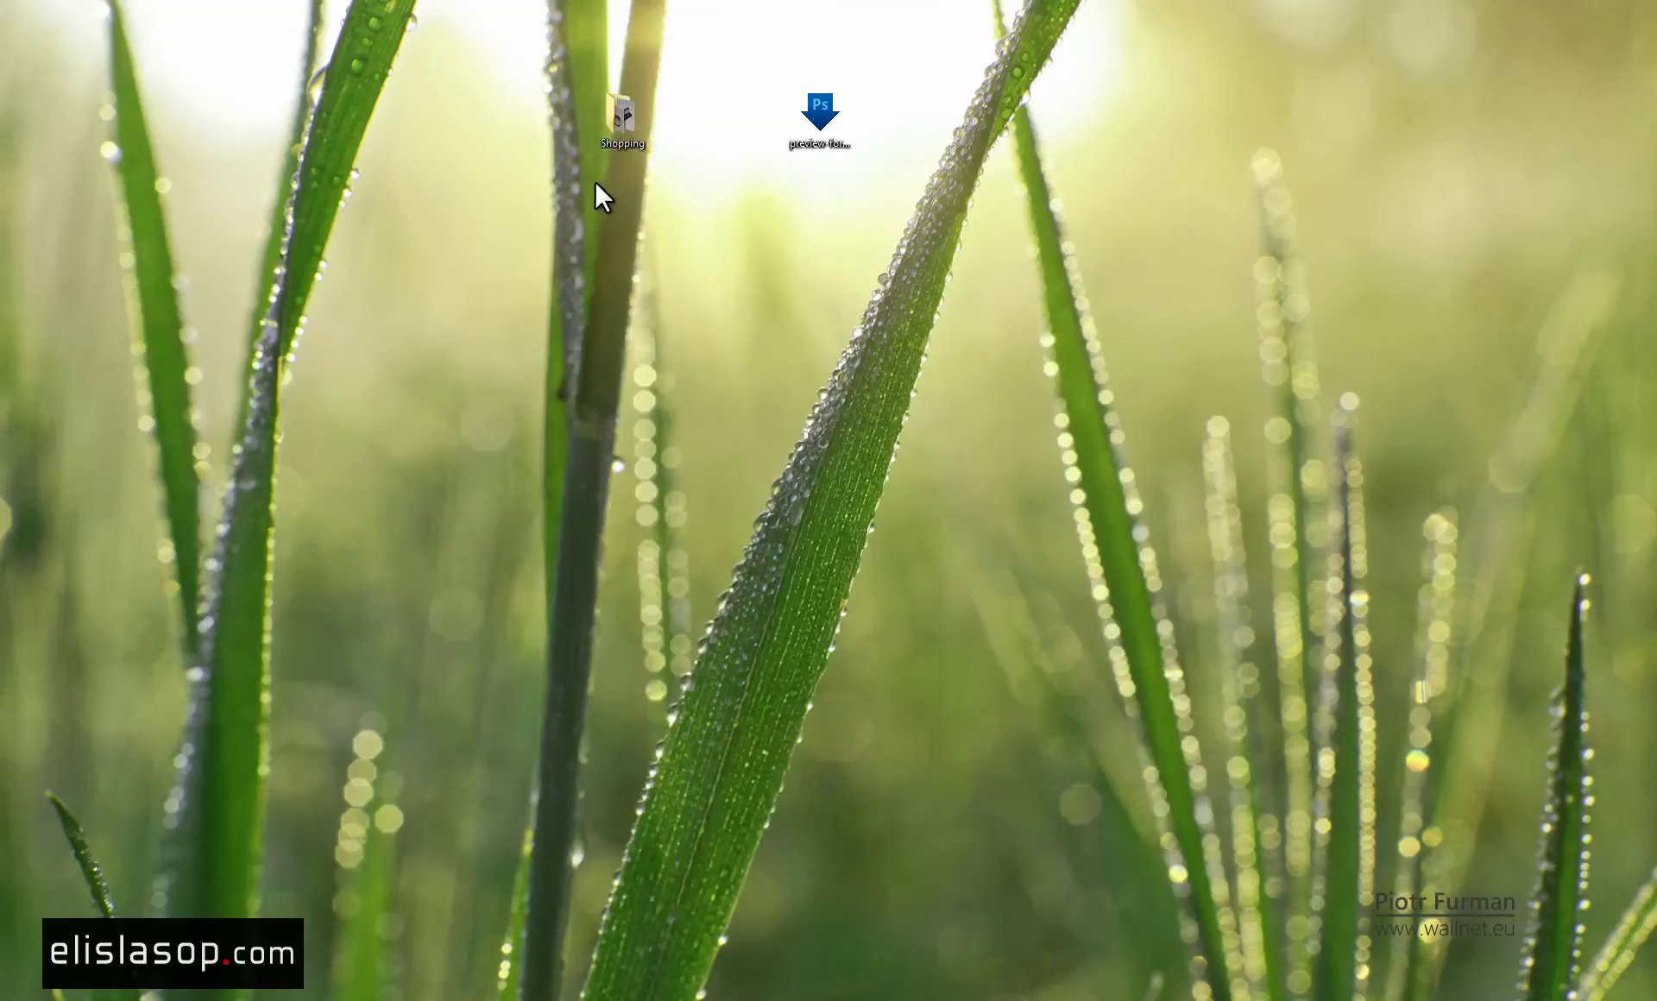
pyautogui.moveTo(618, 112); pyautogui.dragTo(829, 101)
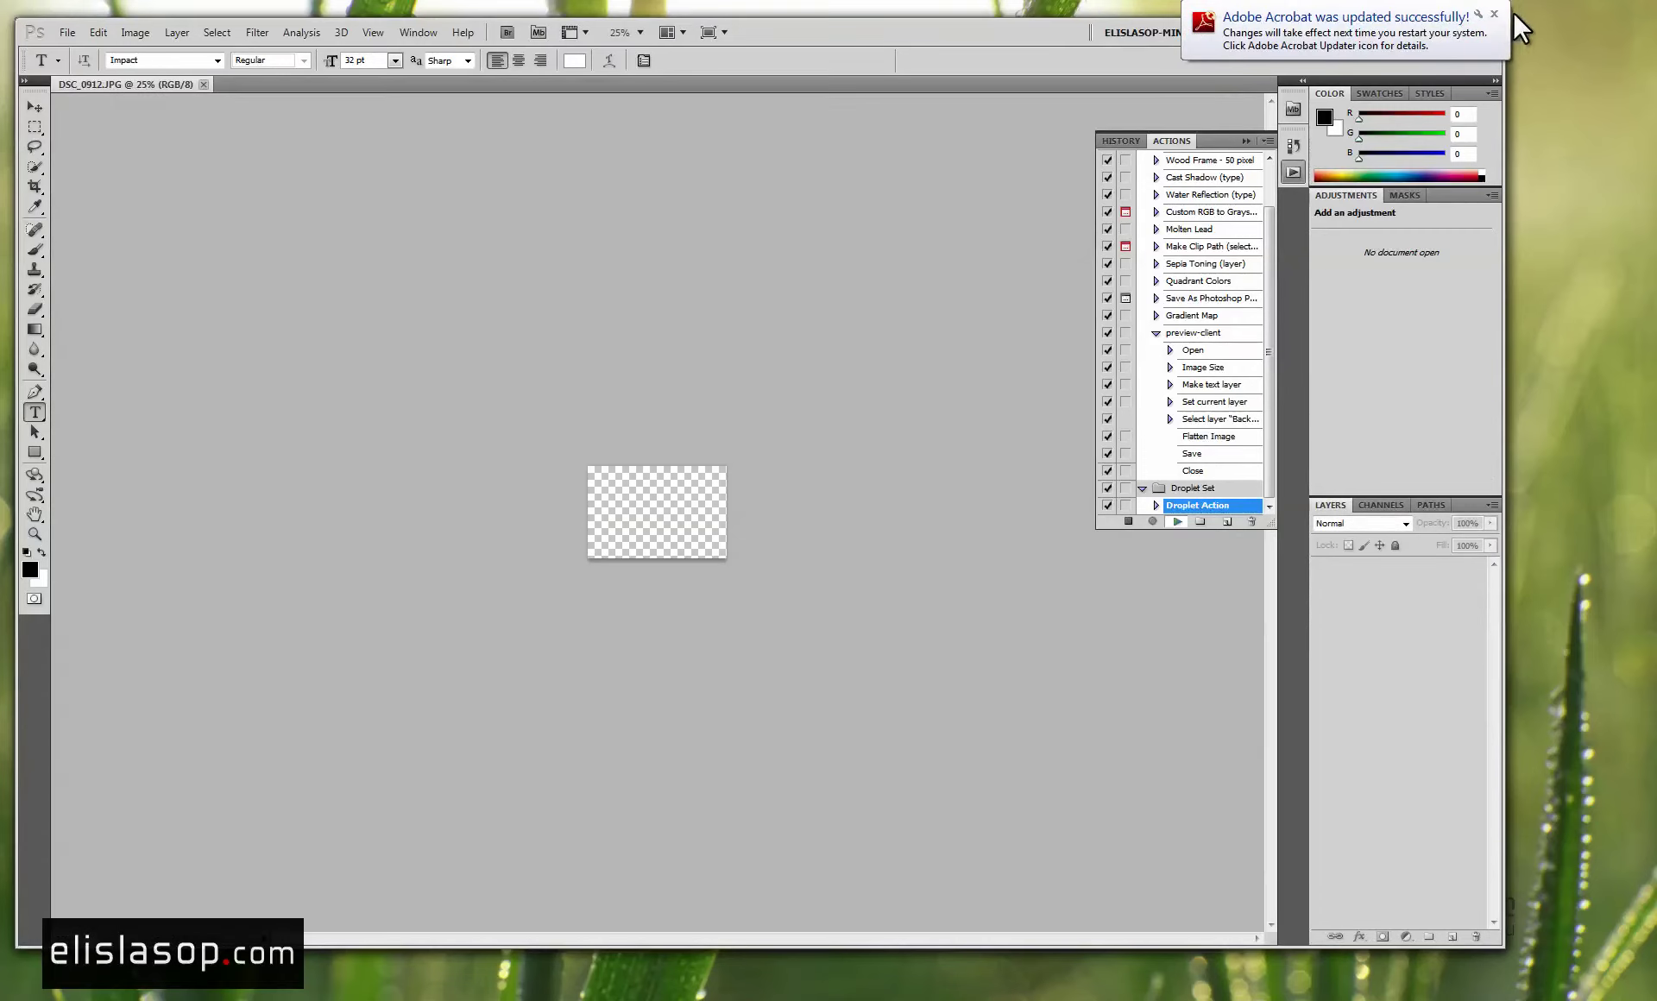
pyautogui.click(1495, 13)
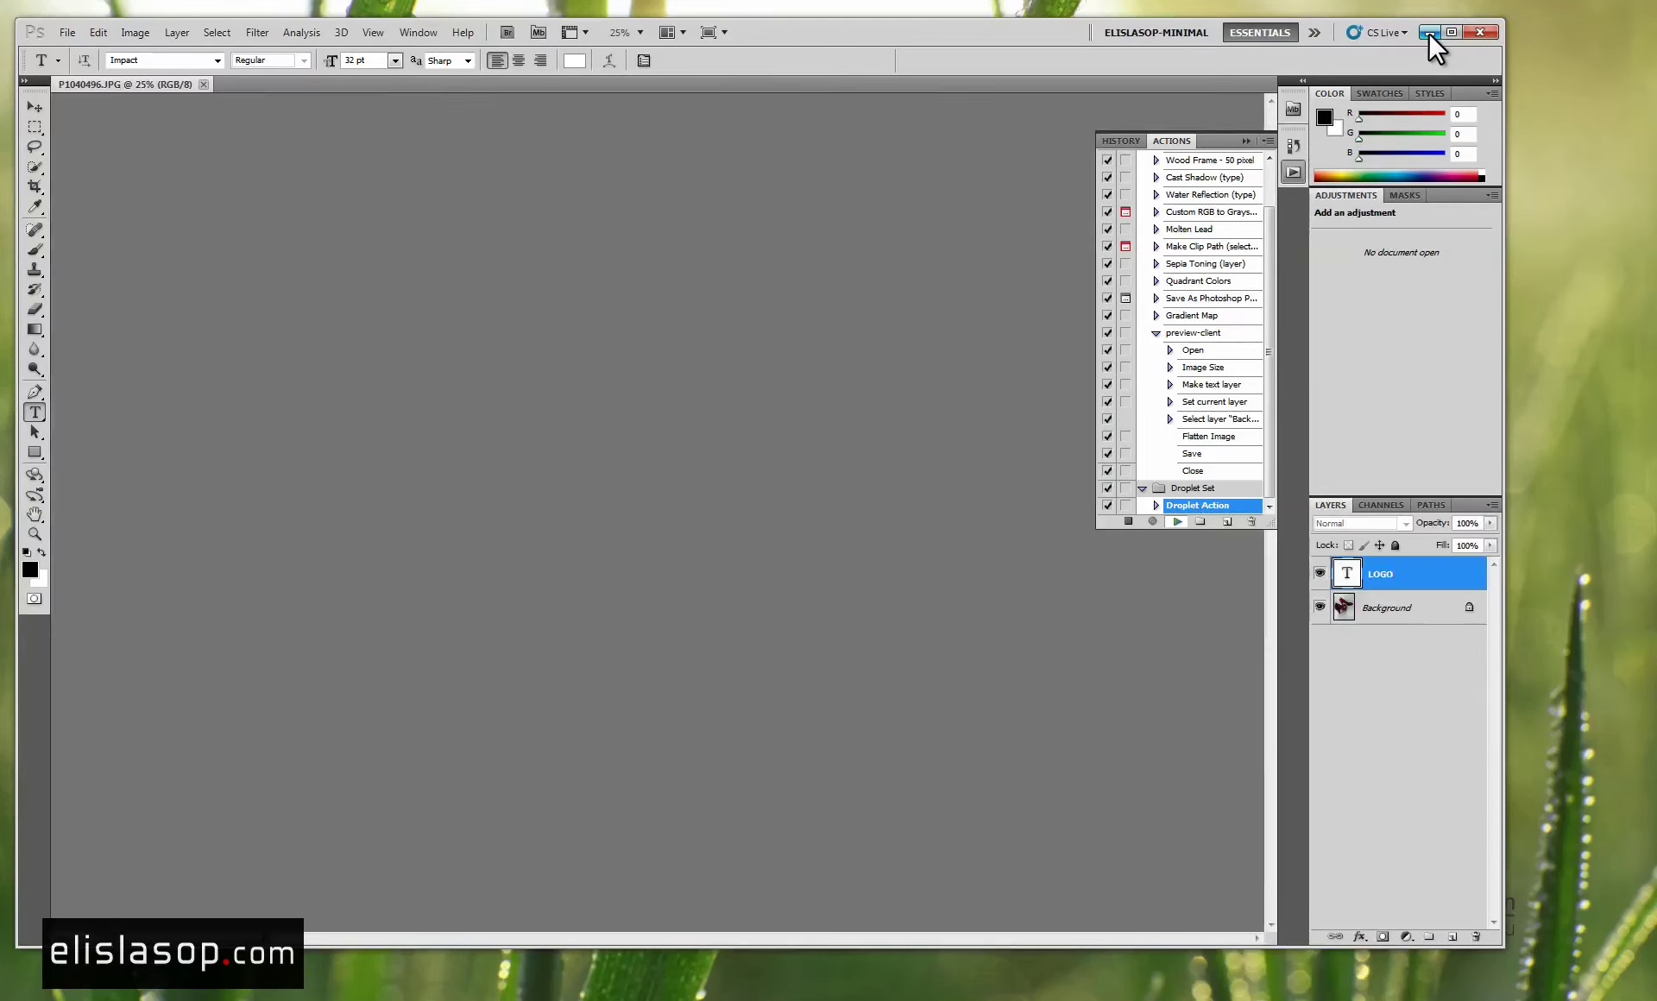
pyautogui.click(1429, 33)
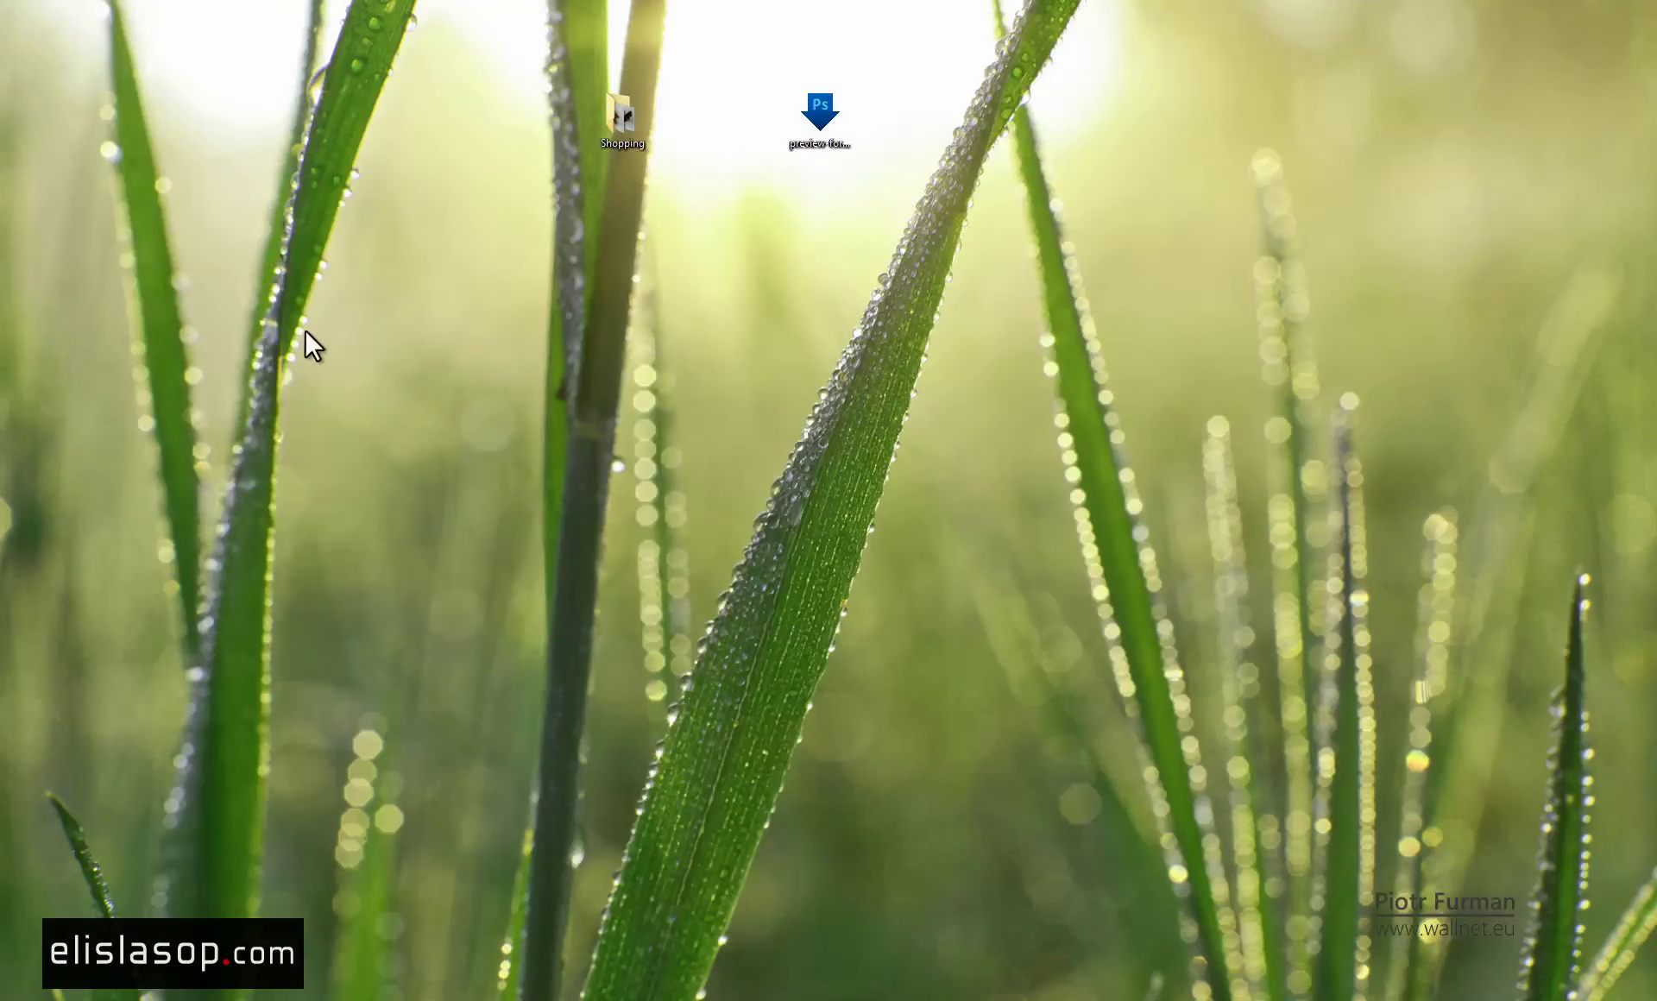
# Examine the general and compatibility properties of the preview-for-client droplet, including its administrator privilege option.
pyautogui.click(812, 124)
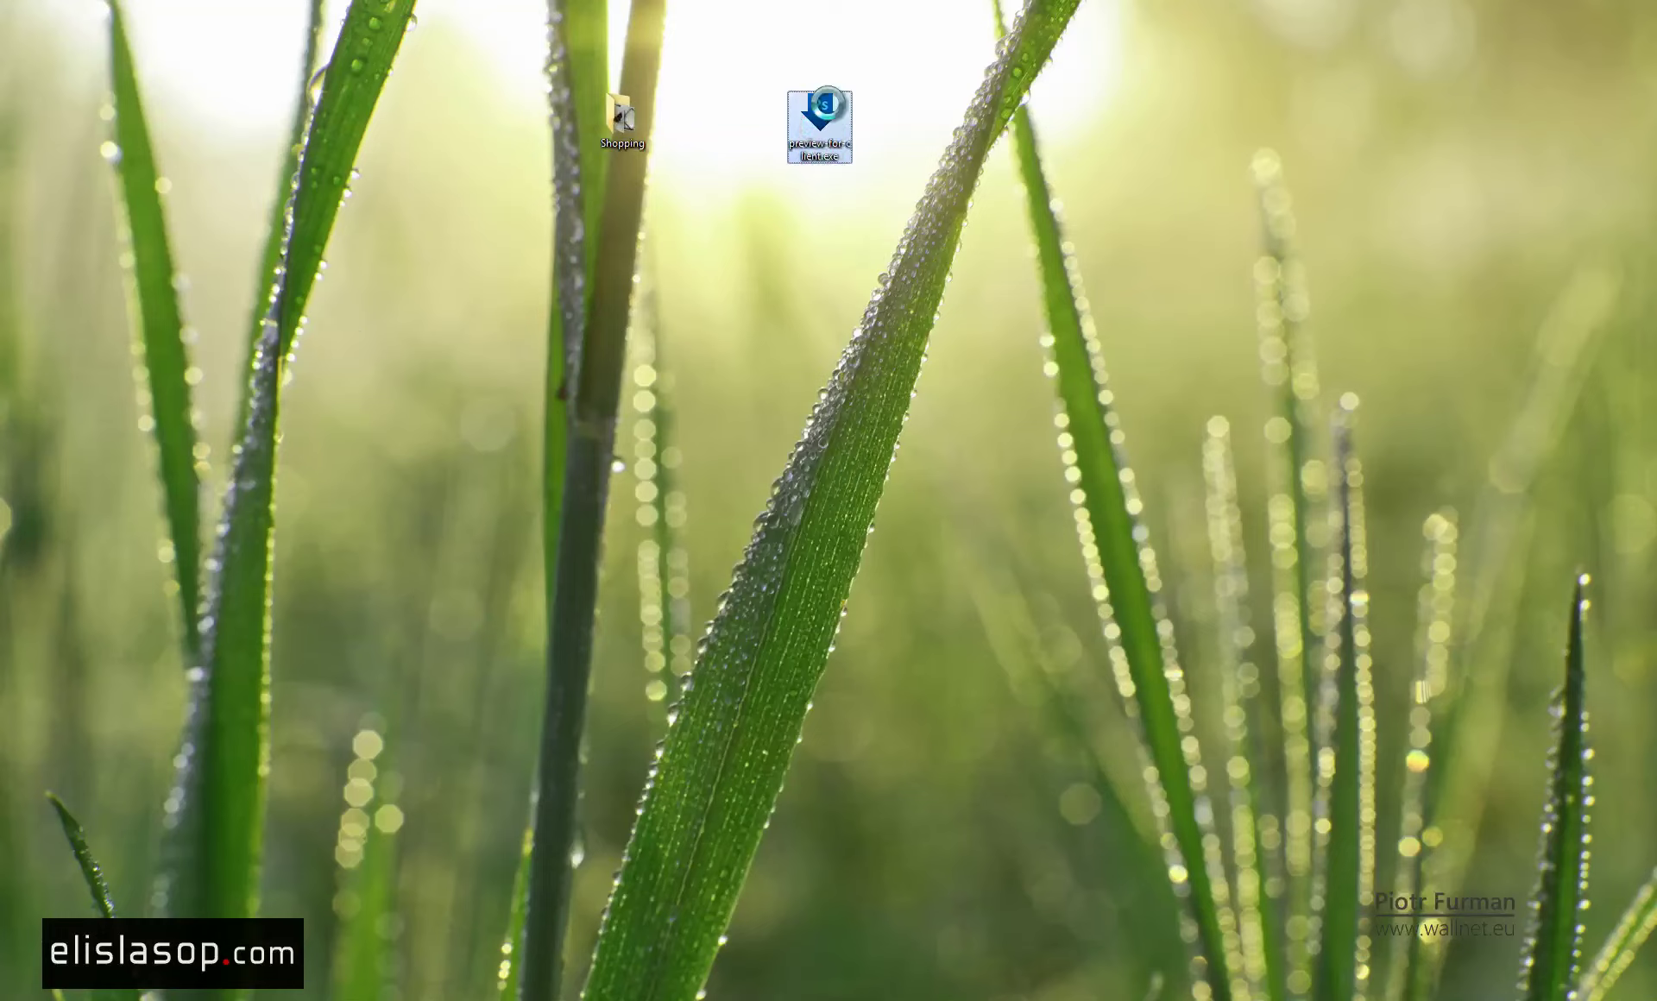
pyautogui.rightClick(826, 102)
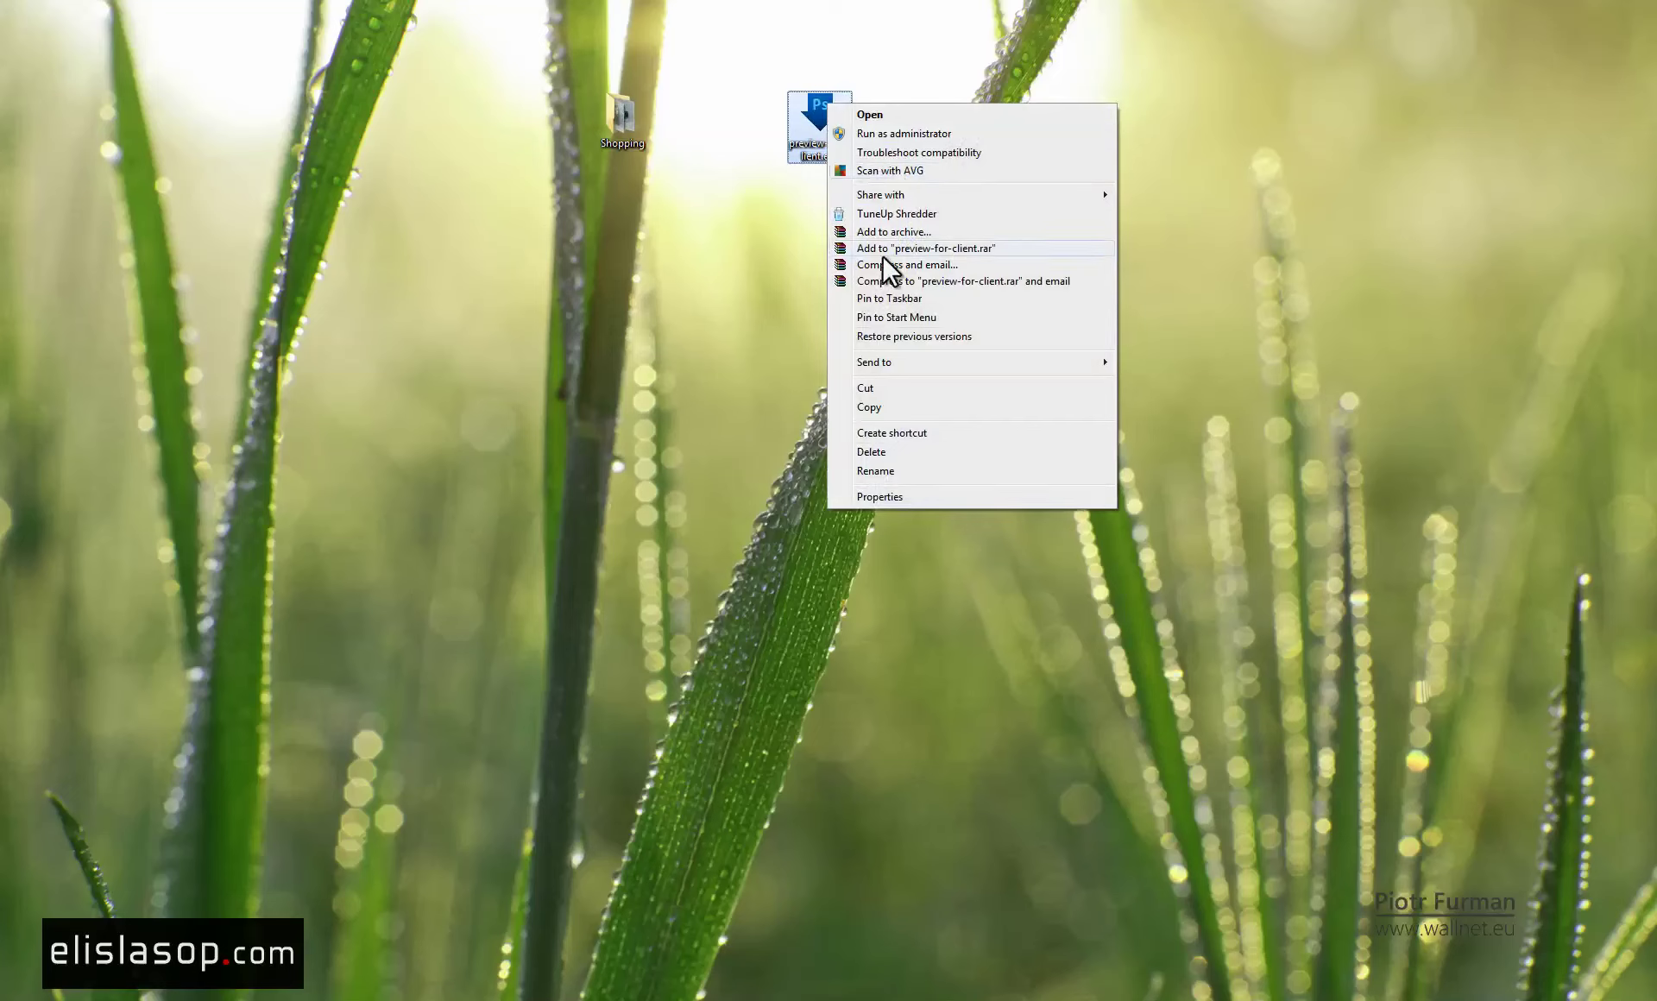
pyautogui.click(877, 495)
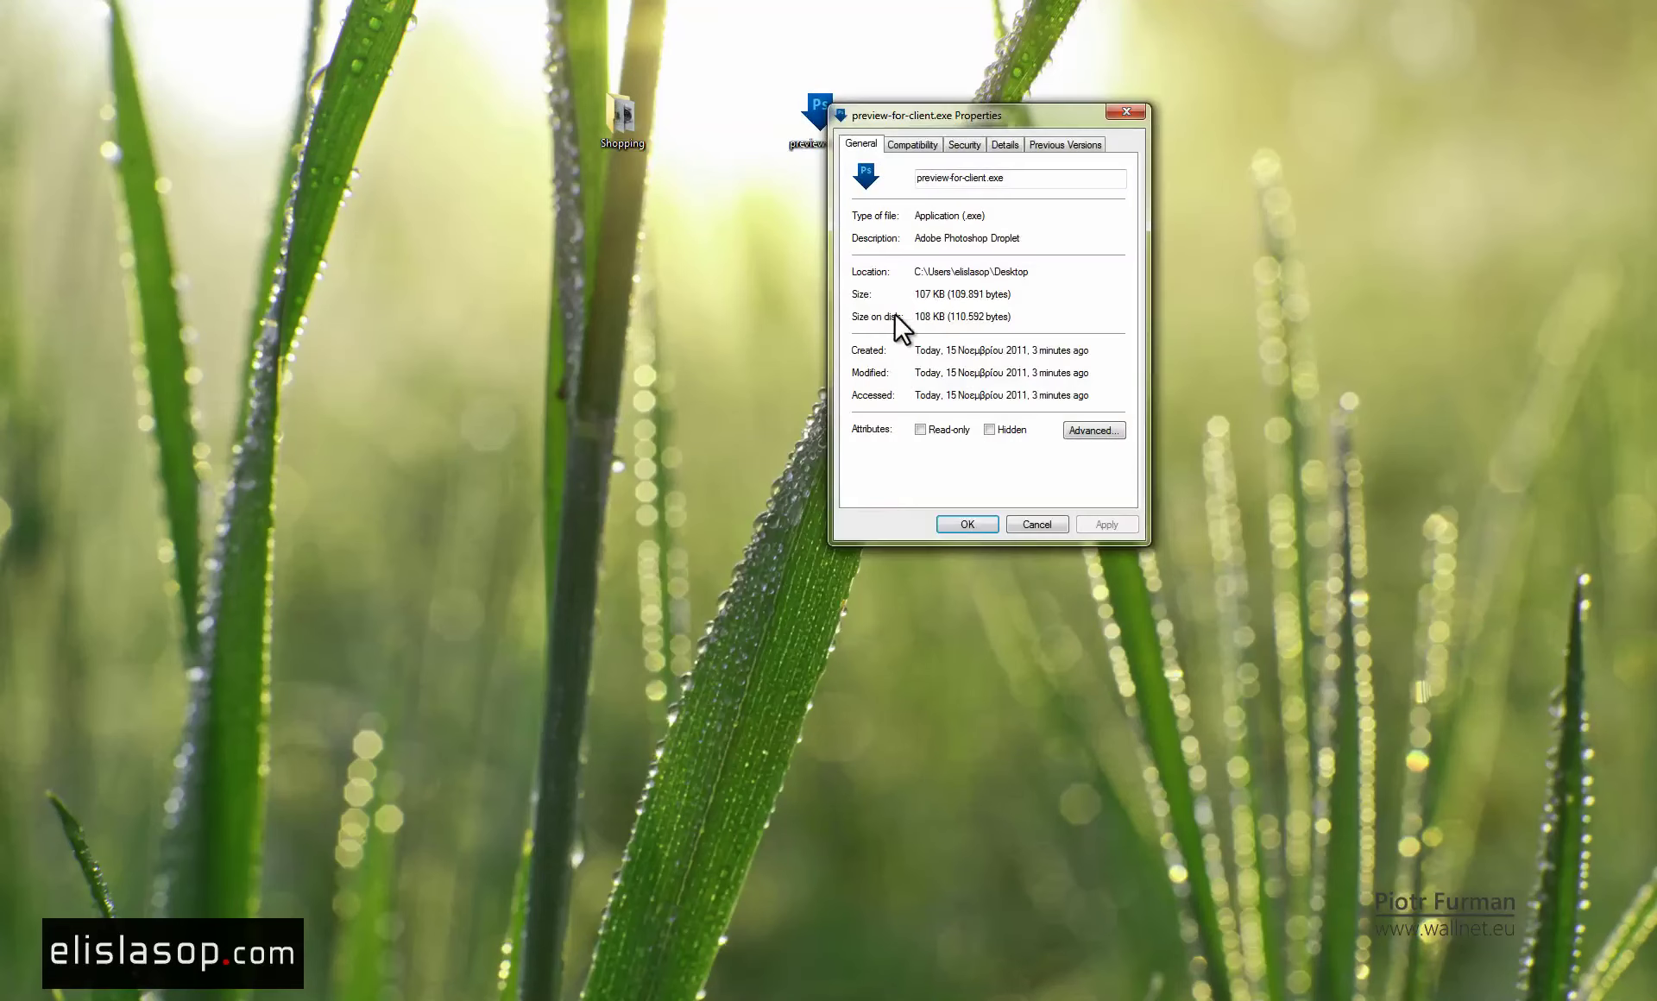
pyautogui.click(924, 142)
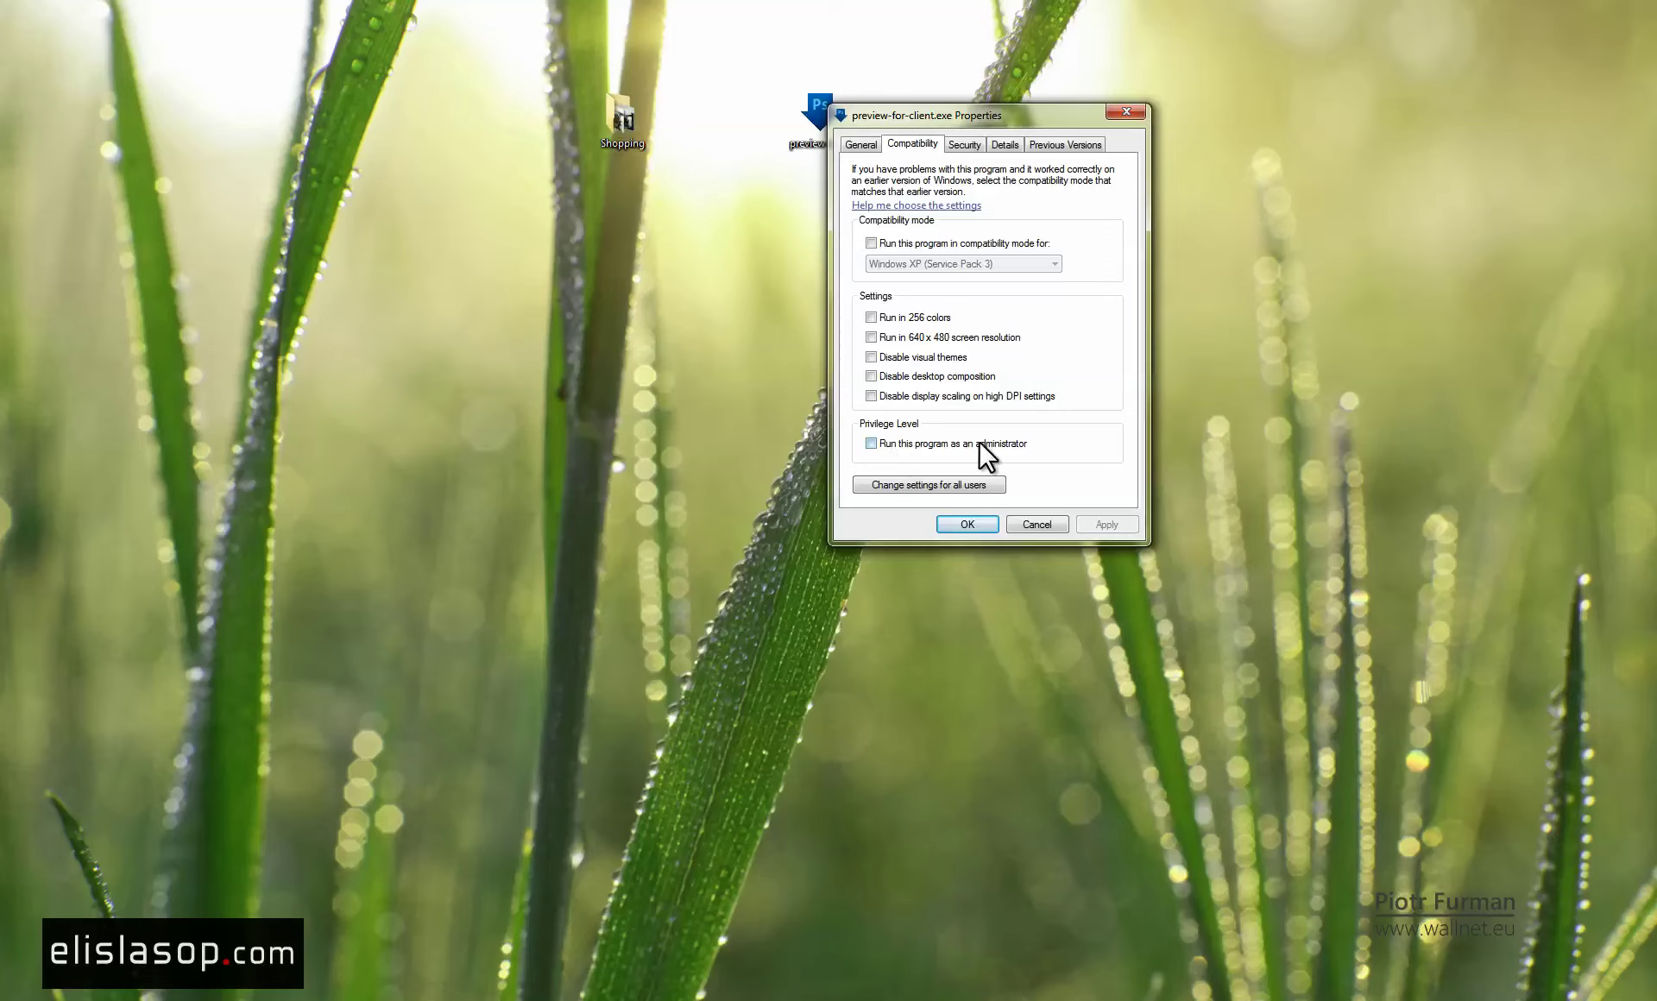
pyautogui.click(1035, 523)
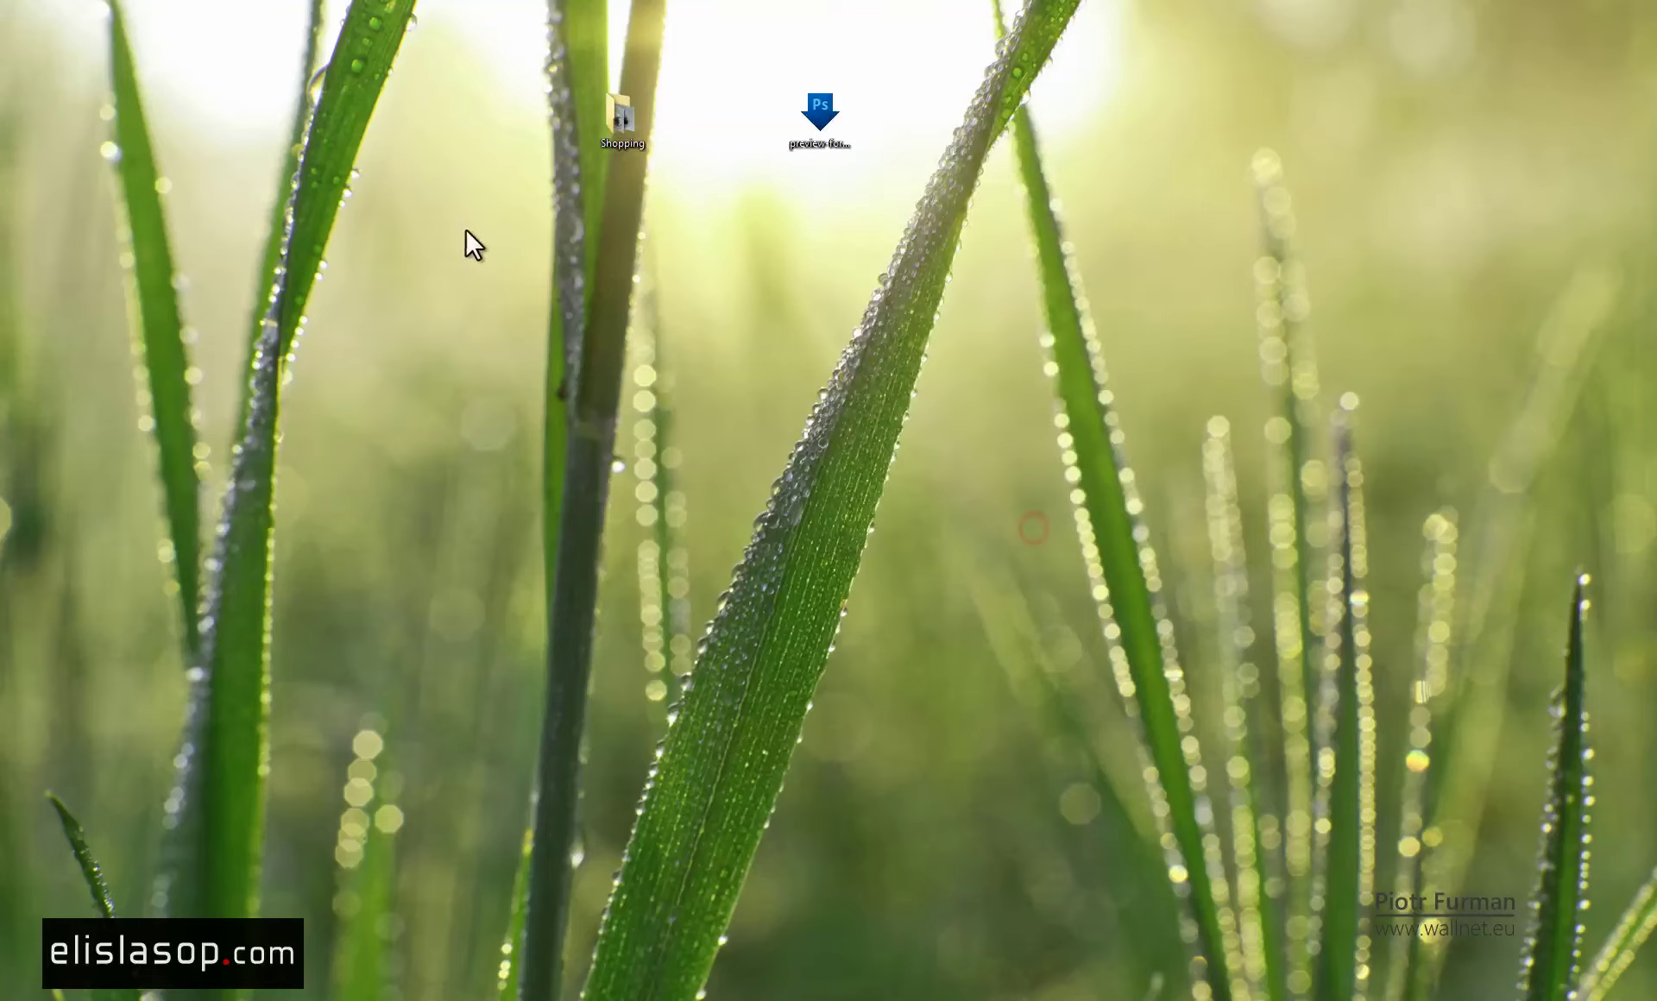
# Browse on Local Disk (C:) to the Adobe Photoshop CS5.1 (64 Bit) folder inside the Adobe program files.
pyautogui.click(16, 4)
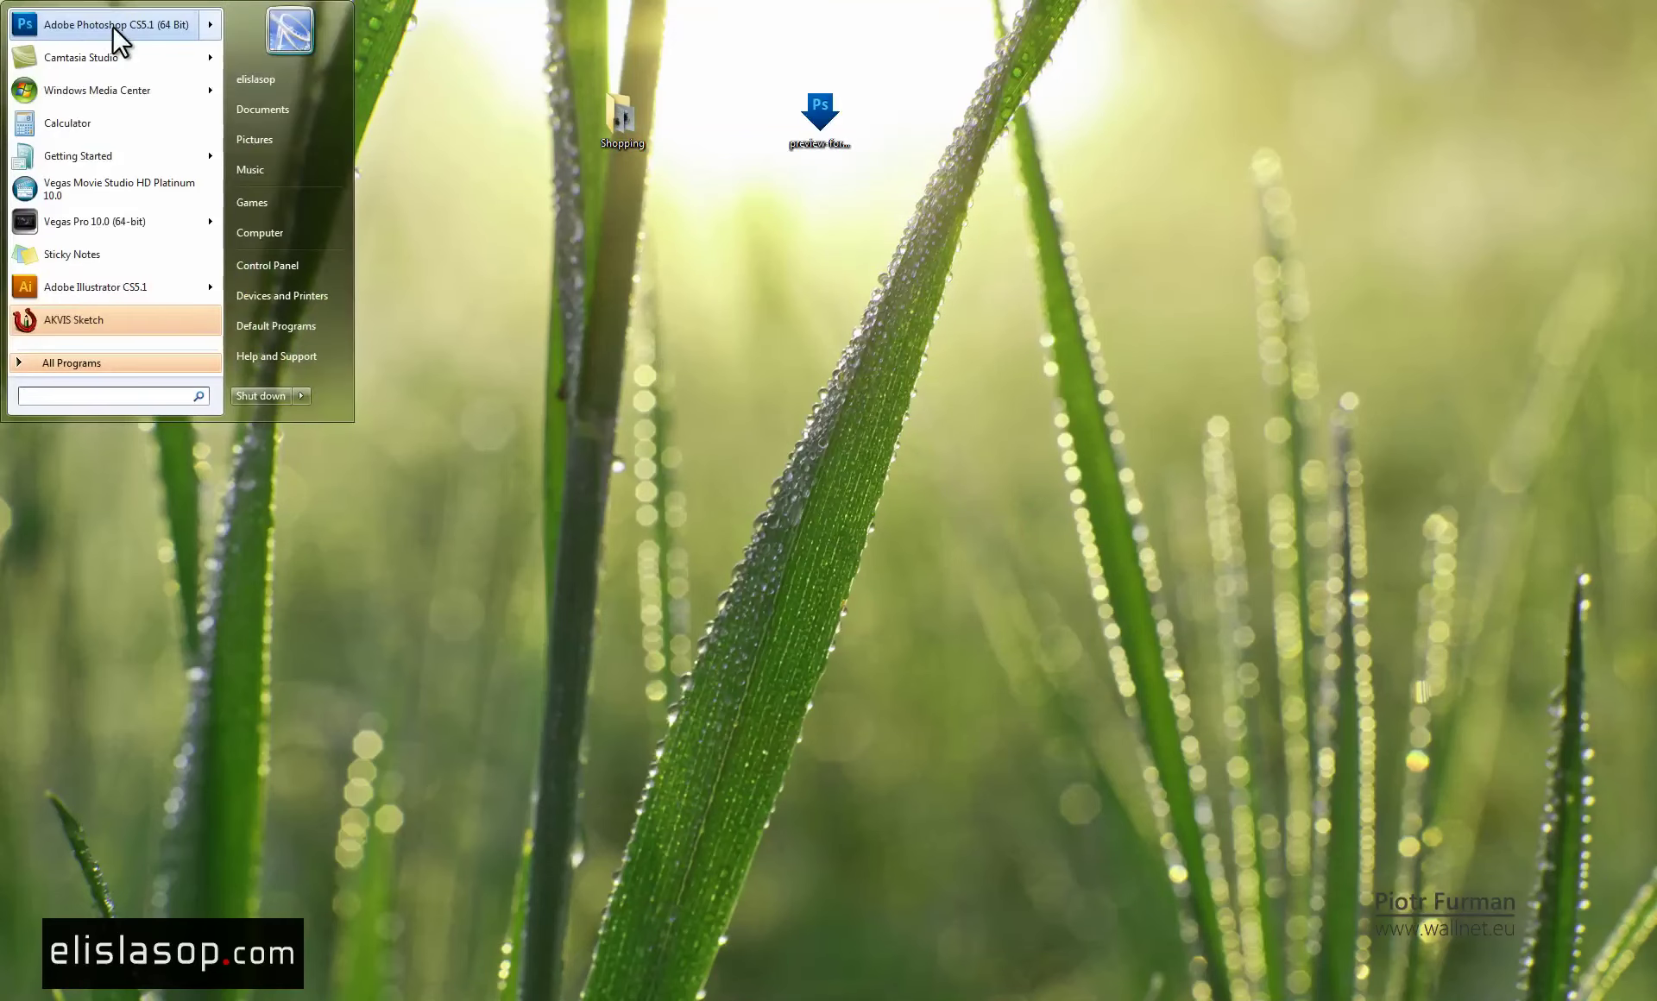
pyautogui.click(488, 112)
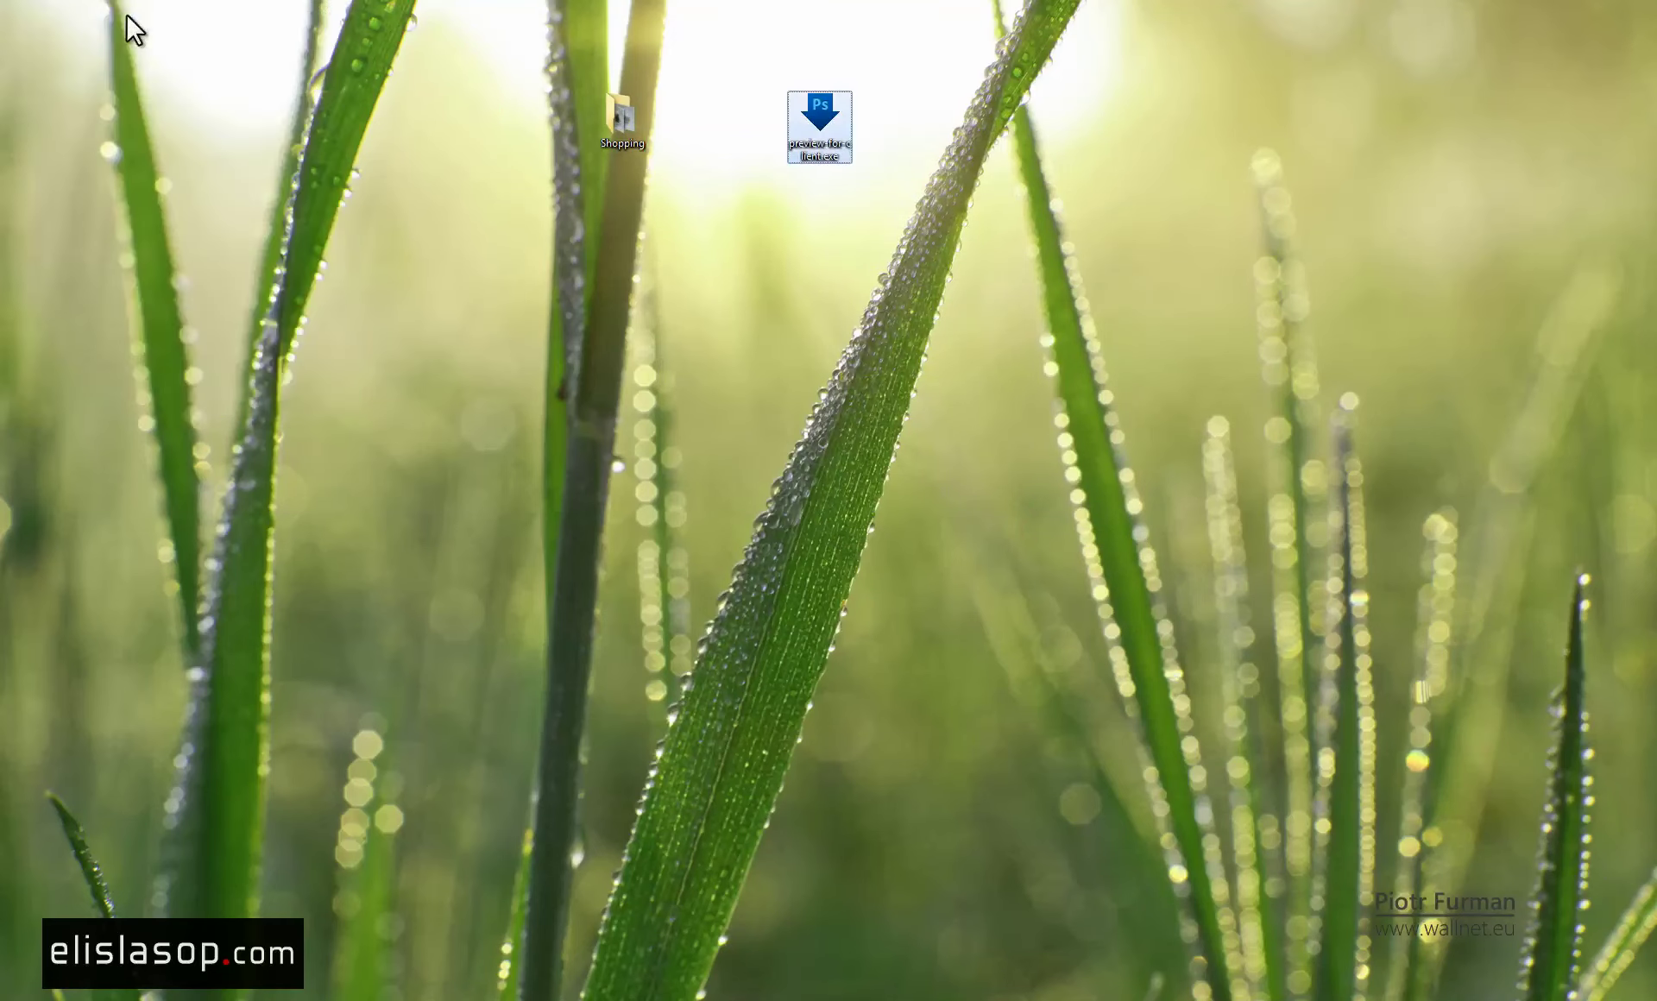
pyautogui.press('super+e')
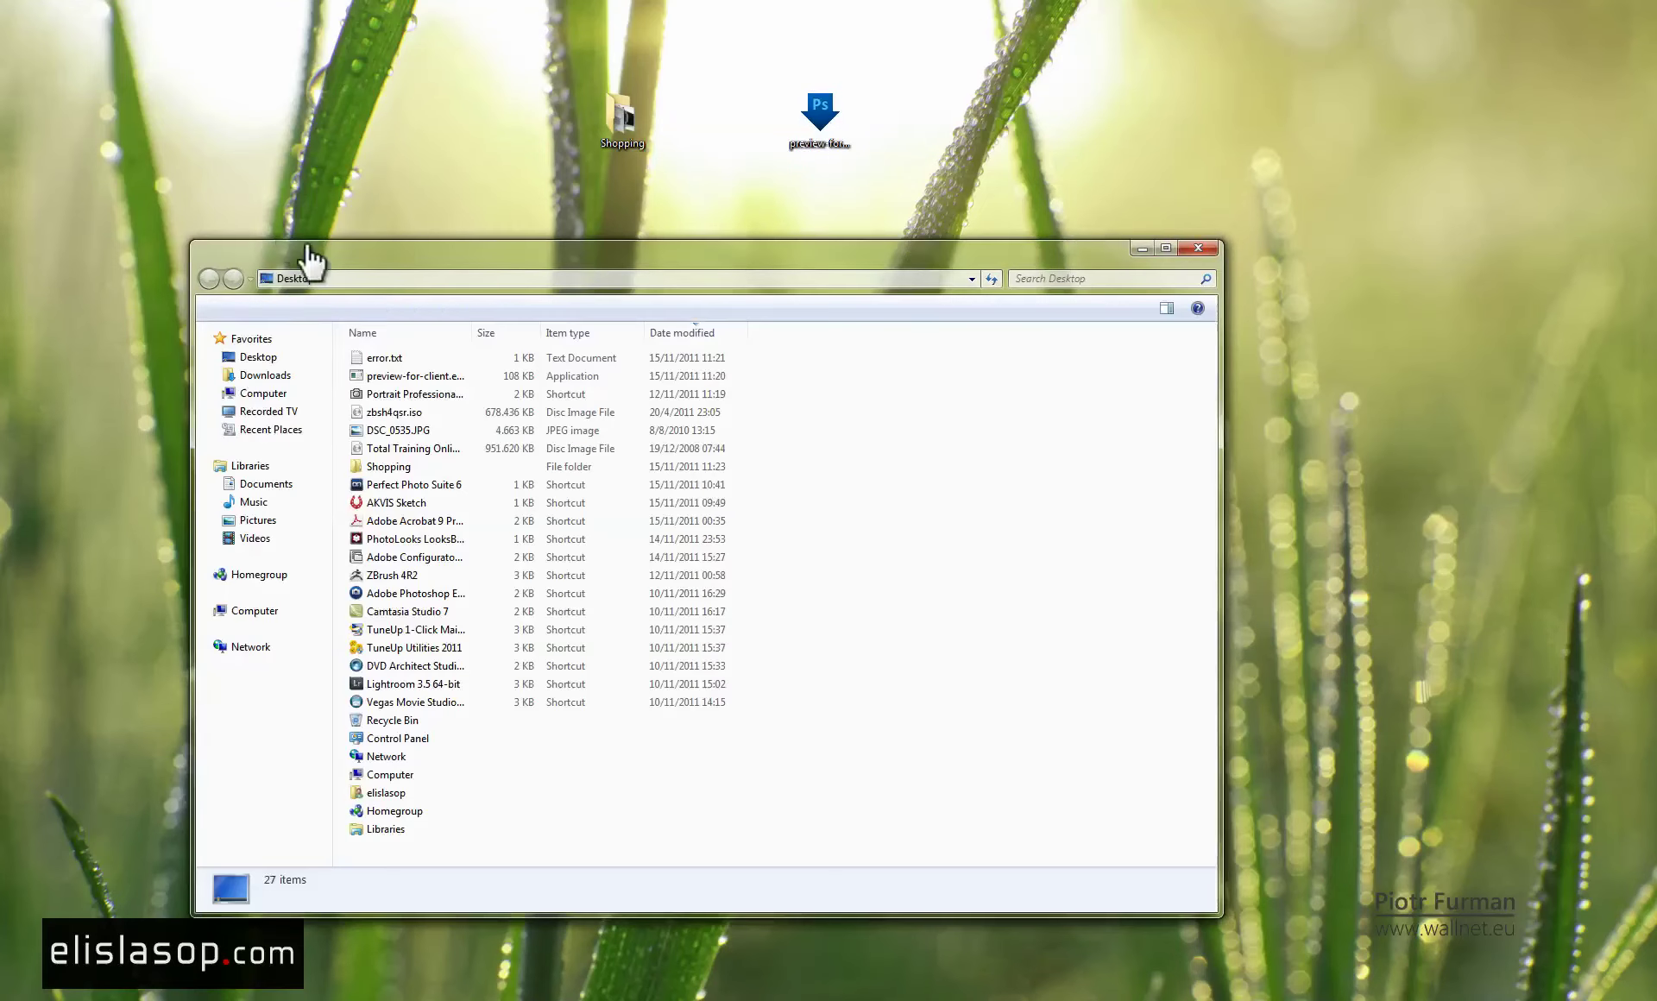
pyautogui.click(263, 393)
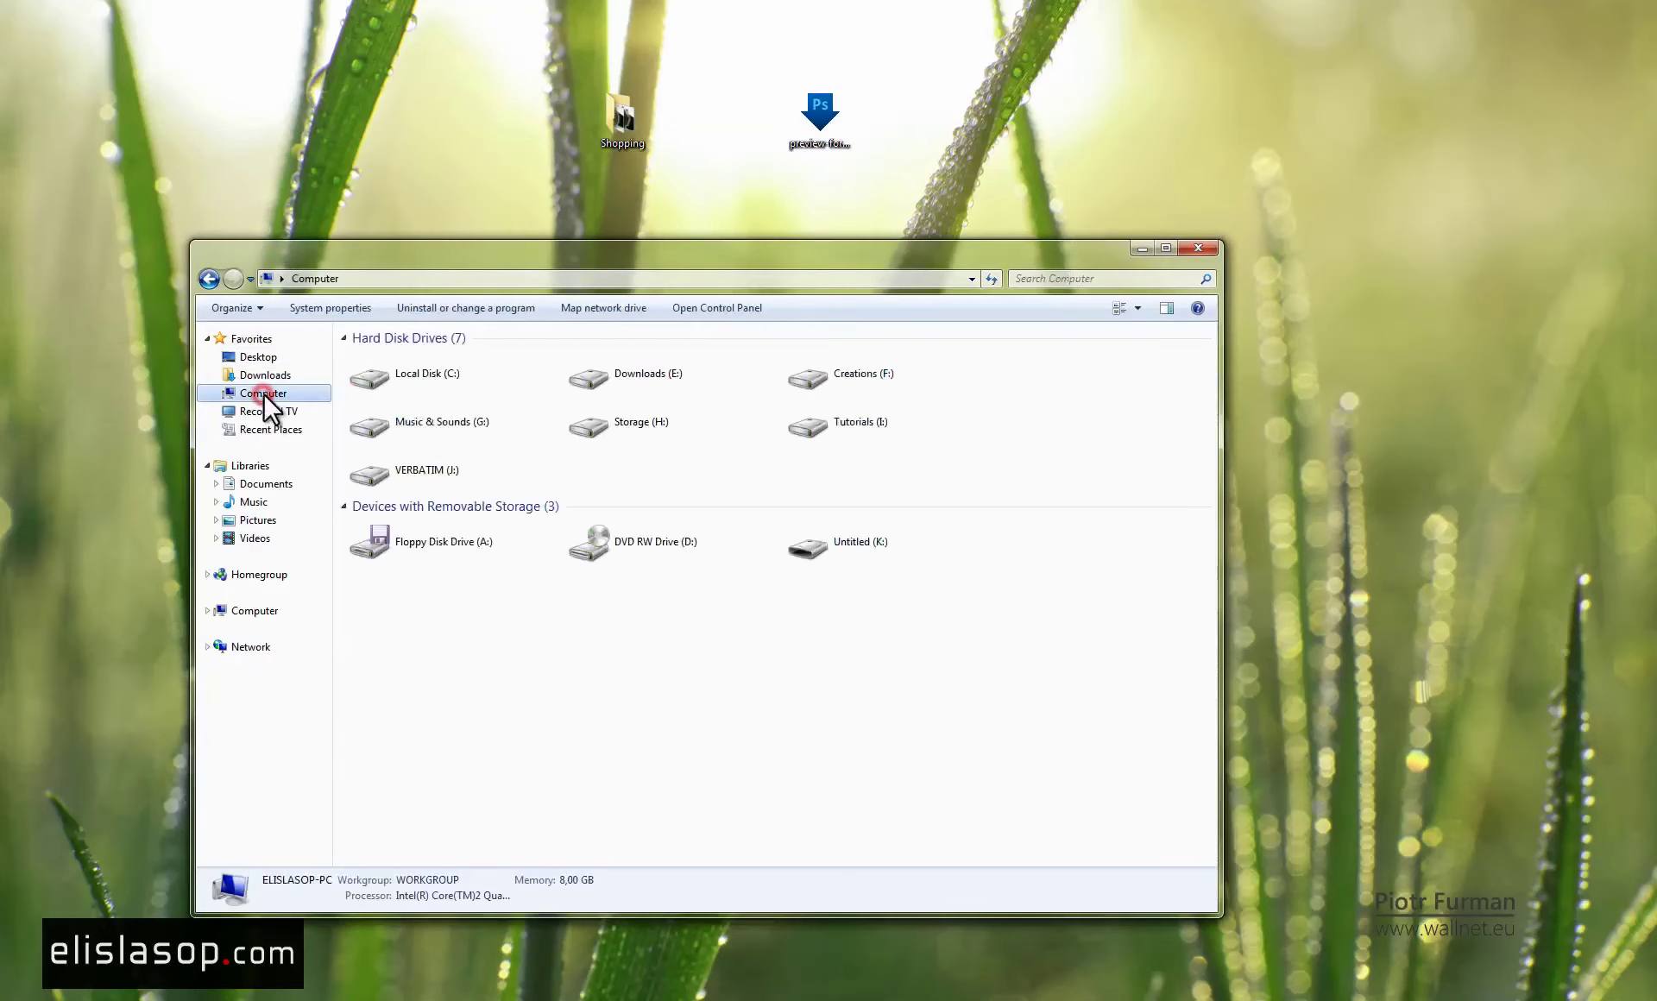
pyautogui.doubleClick(520, 373)
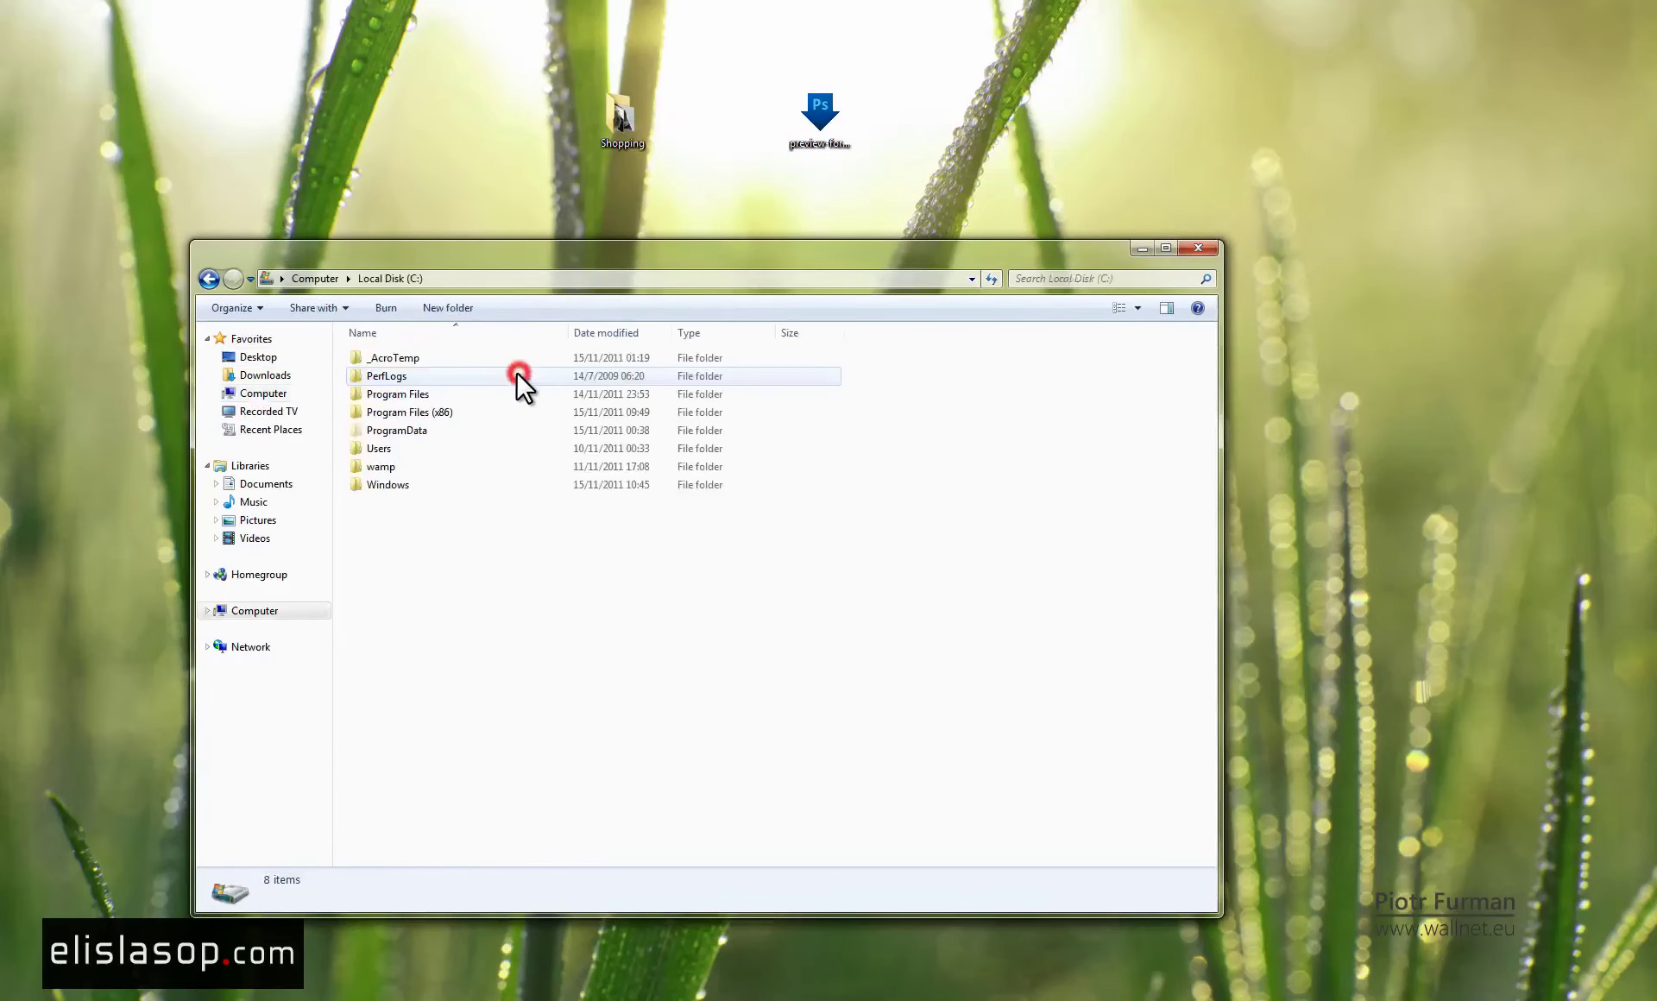
pyautogui.doubleClick(402, 392)
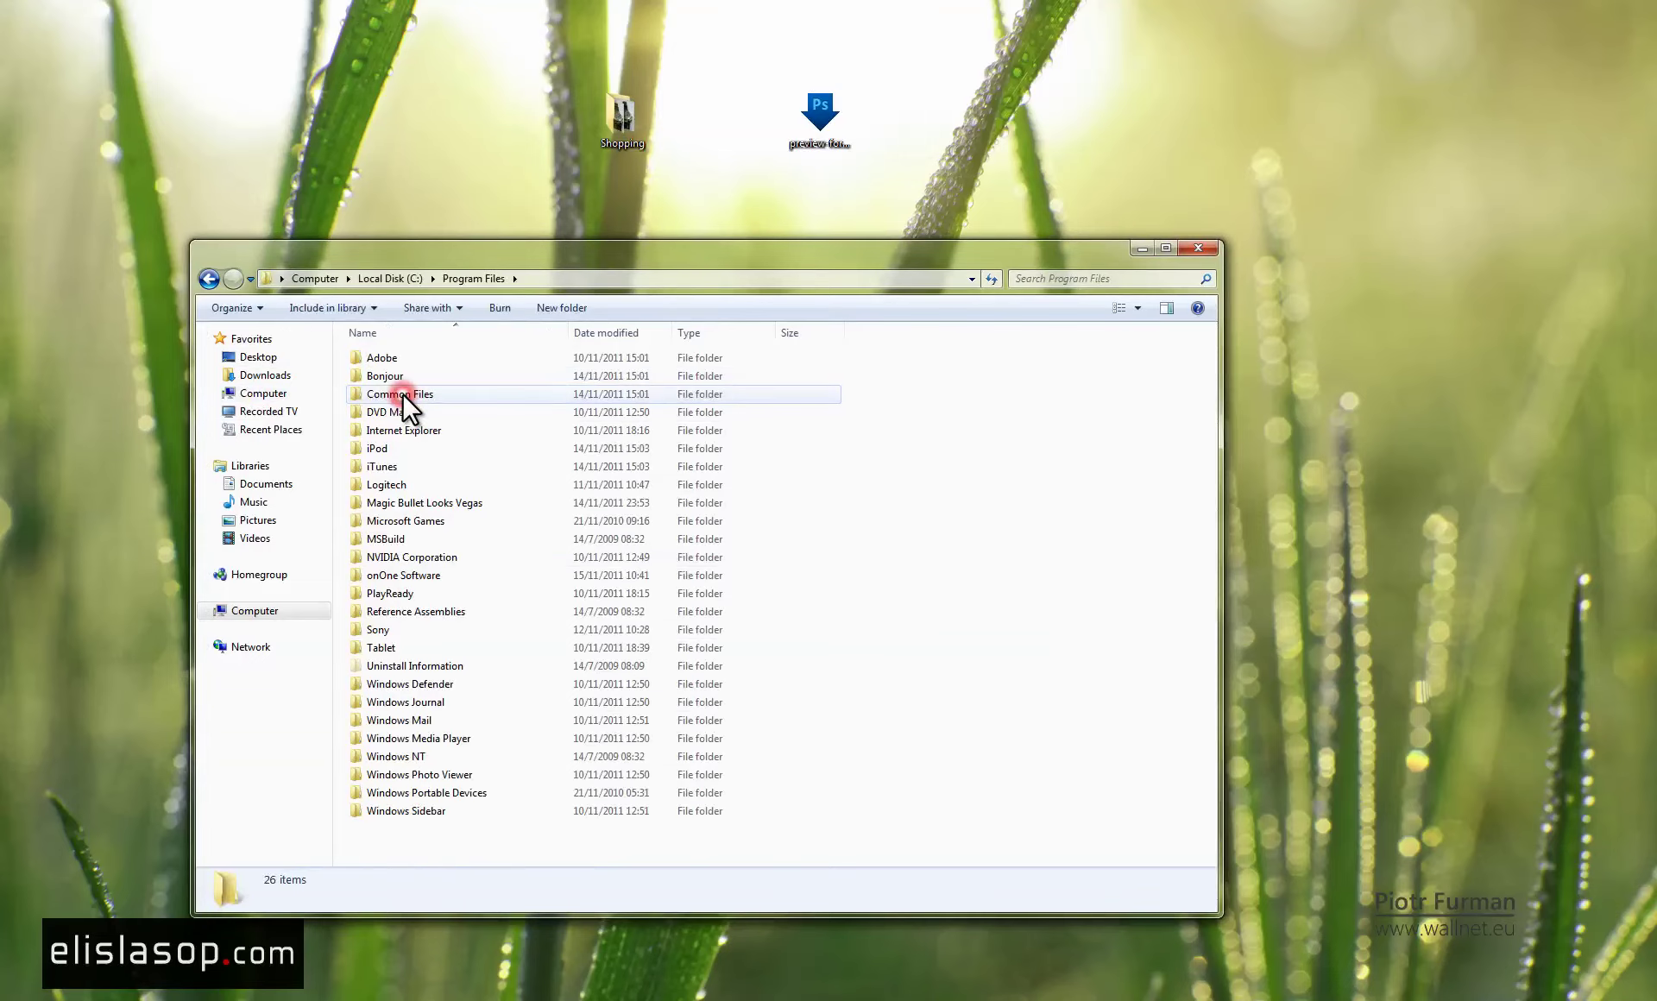
pyautogui.doubleClick(377, 359)
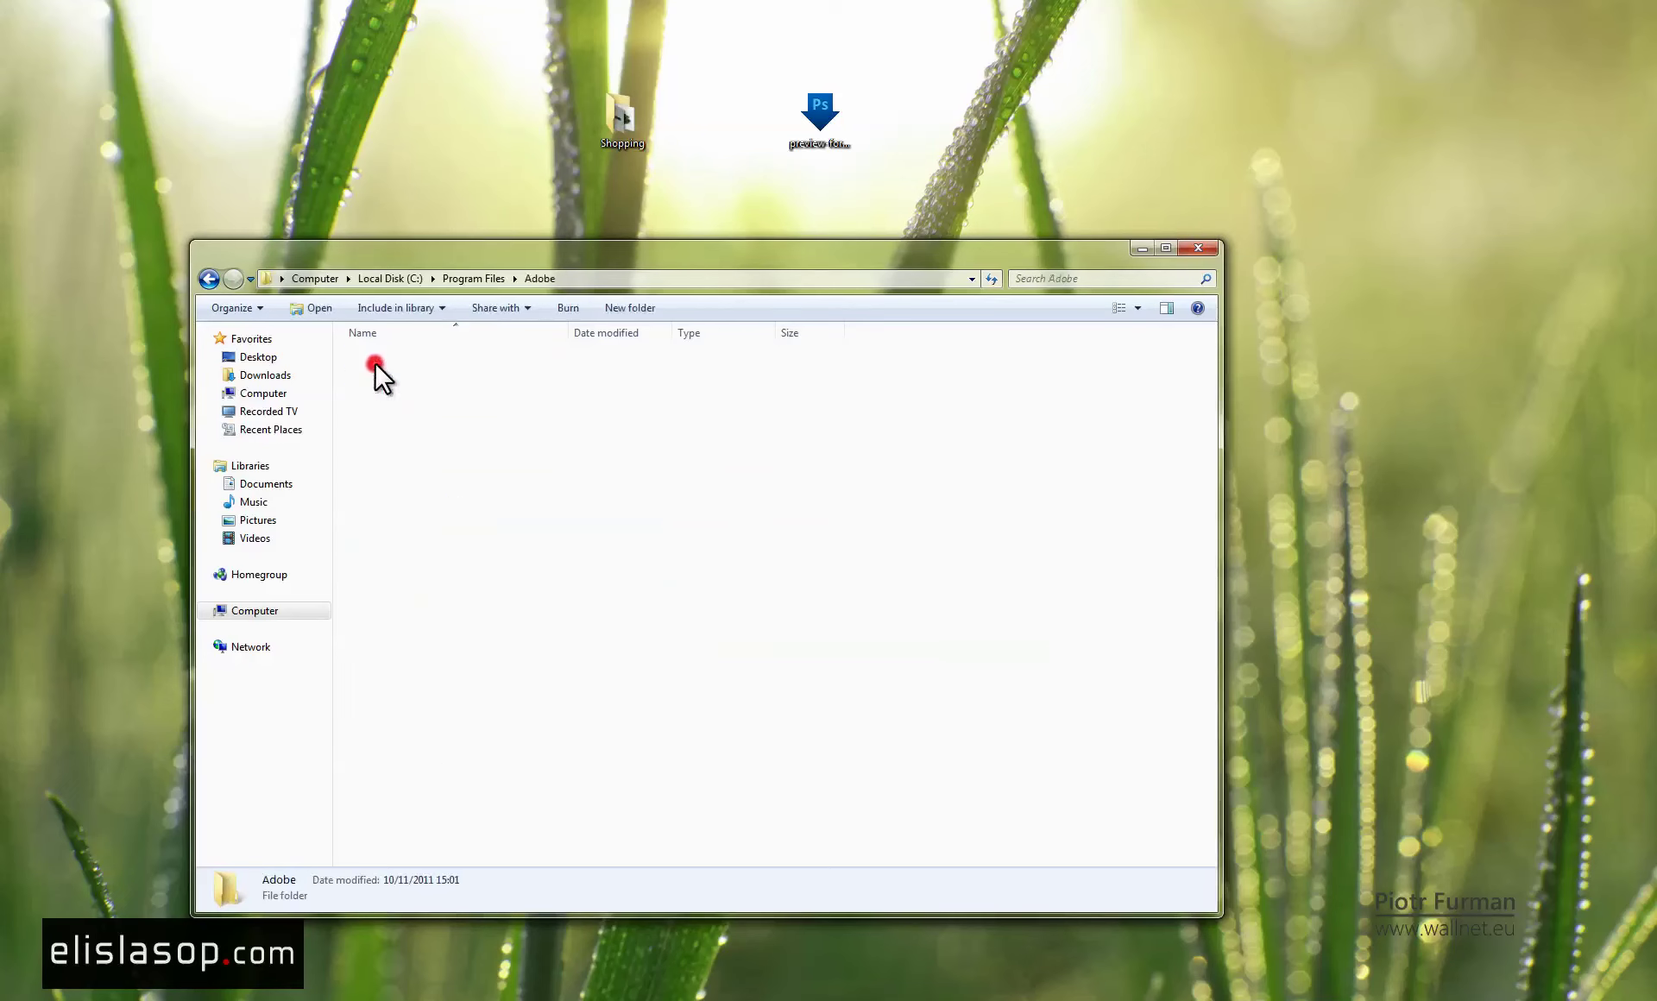
pyautogui.doubleClick(458, 413)
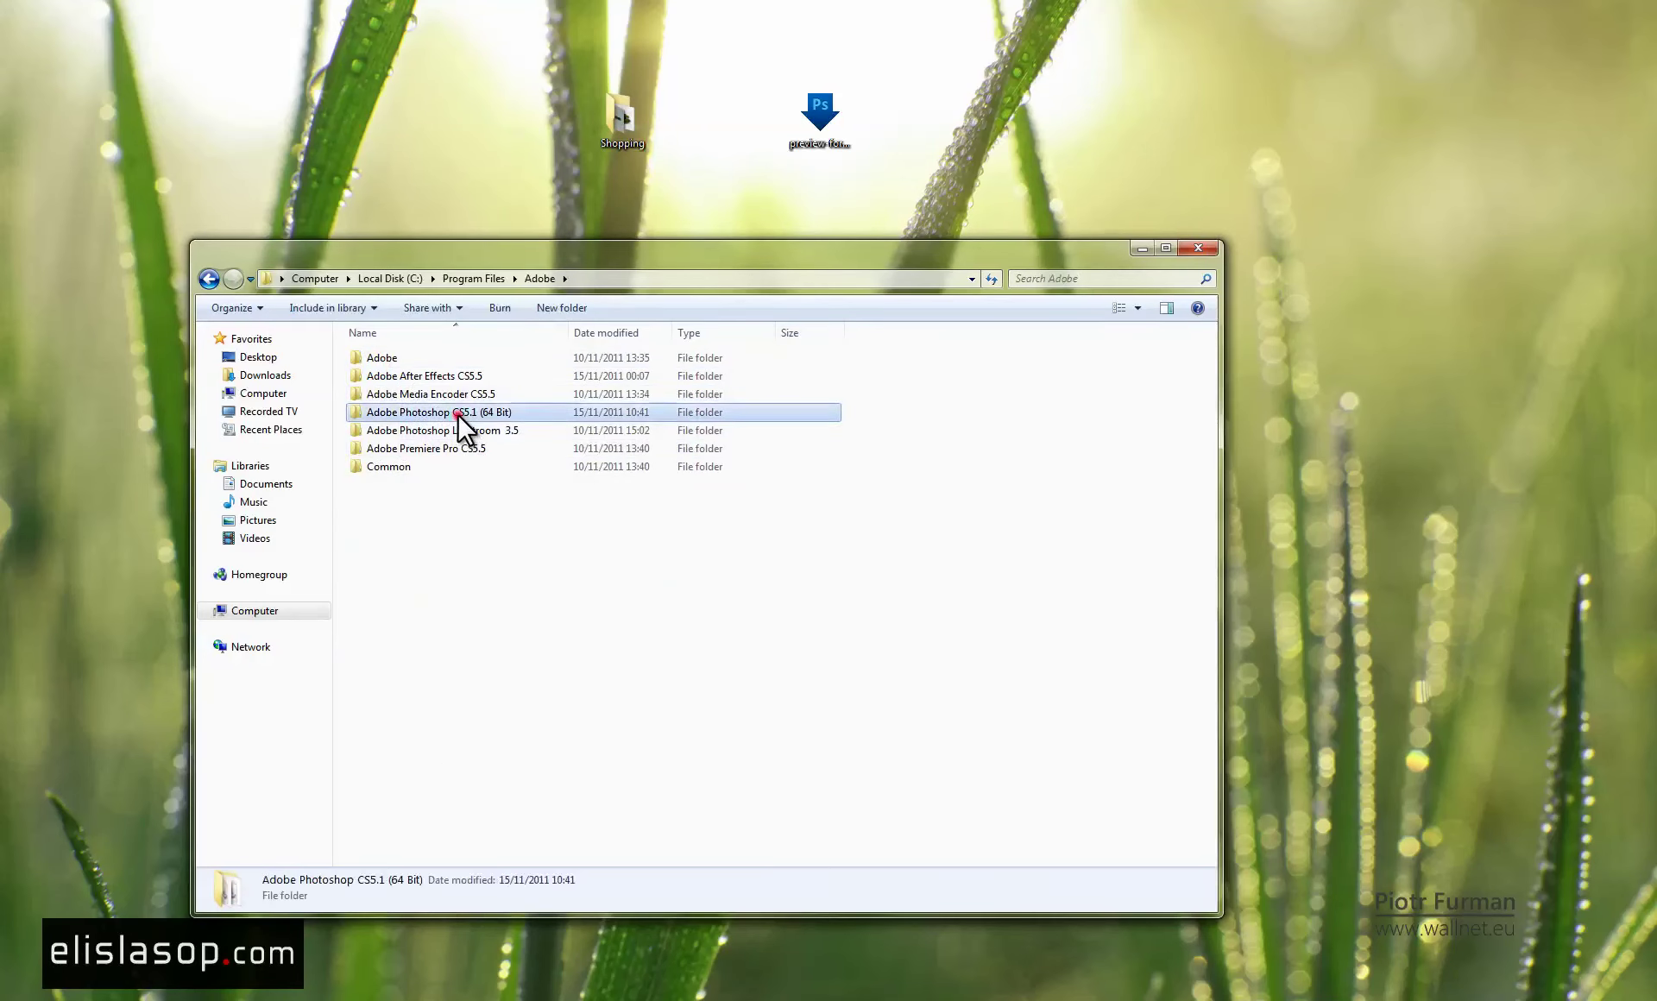
# Examine the run-as-administrator compatibility setting of Photoshop.exe, discard any changes and close the folder window.
pyautogui.scroll(-16, 458, 591)
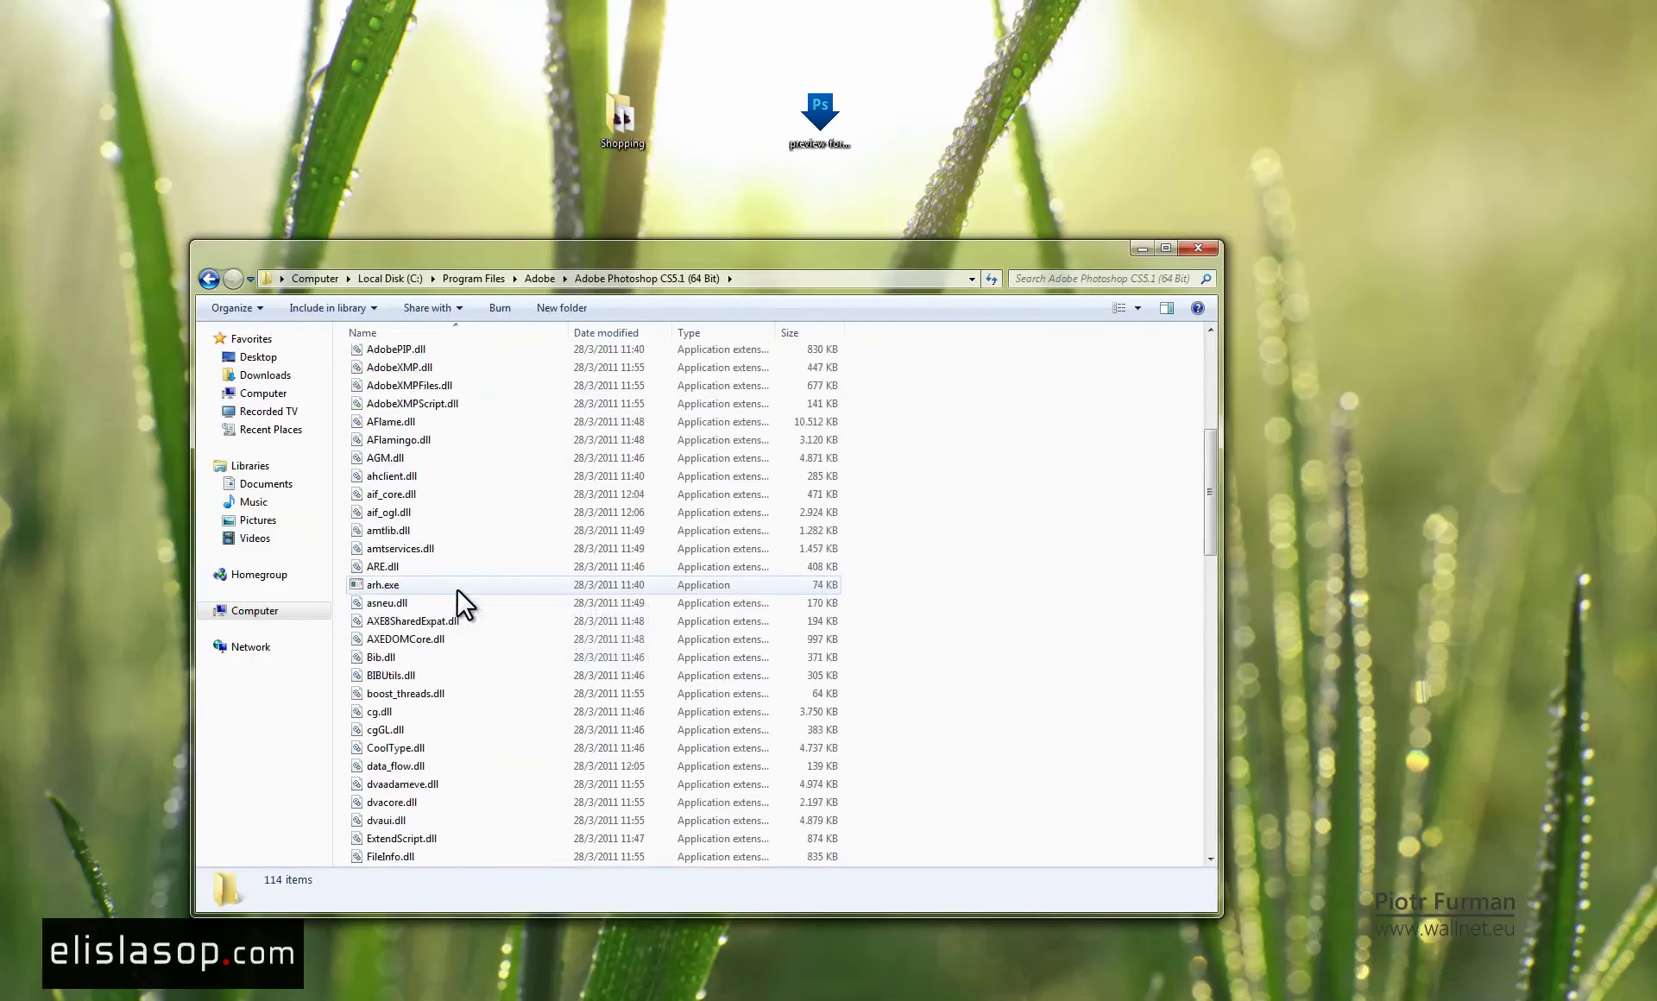
pyautogui.scroll(-9, 457, 588)
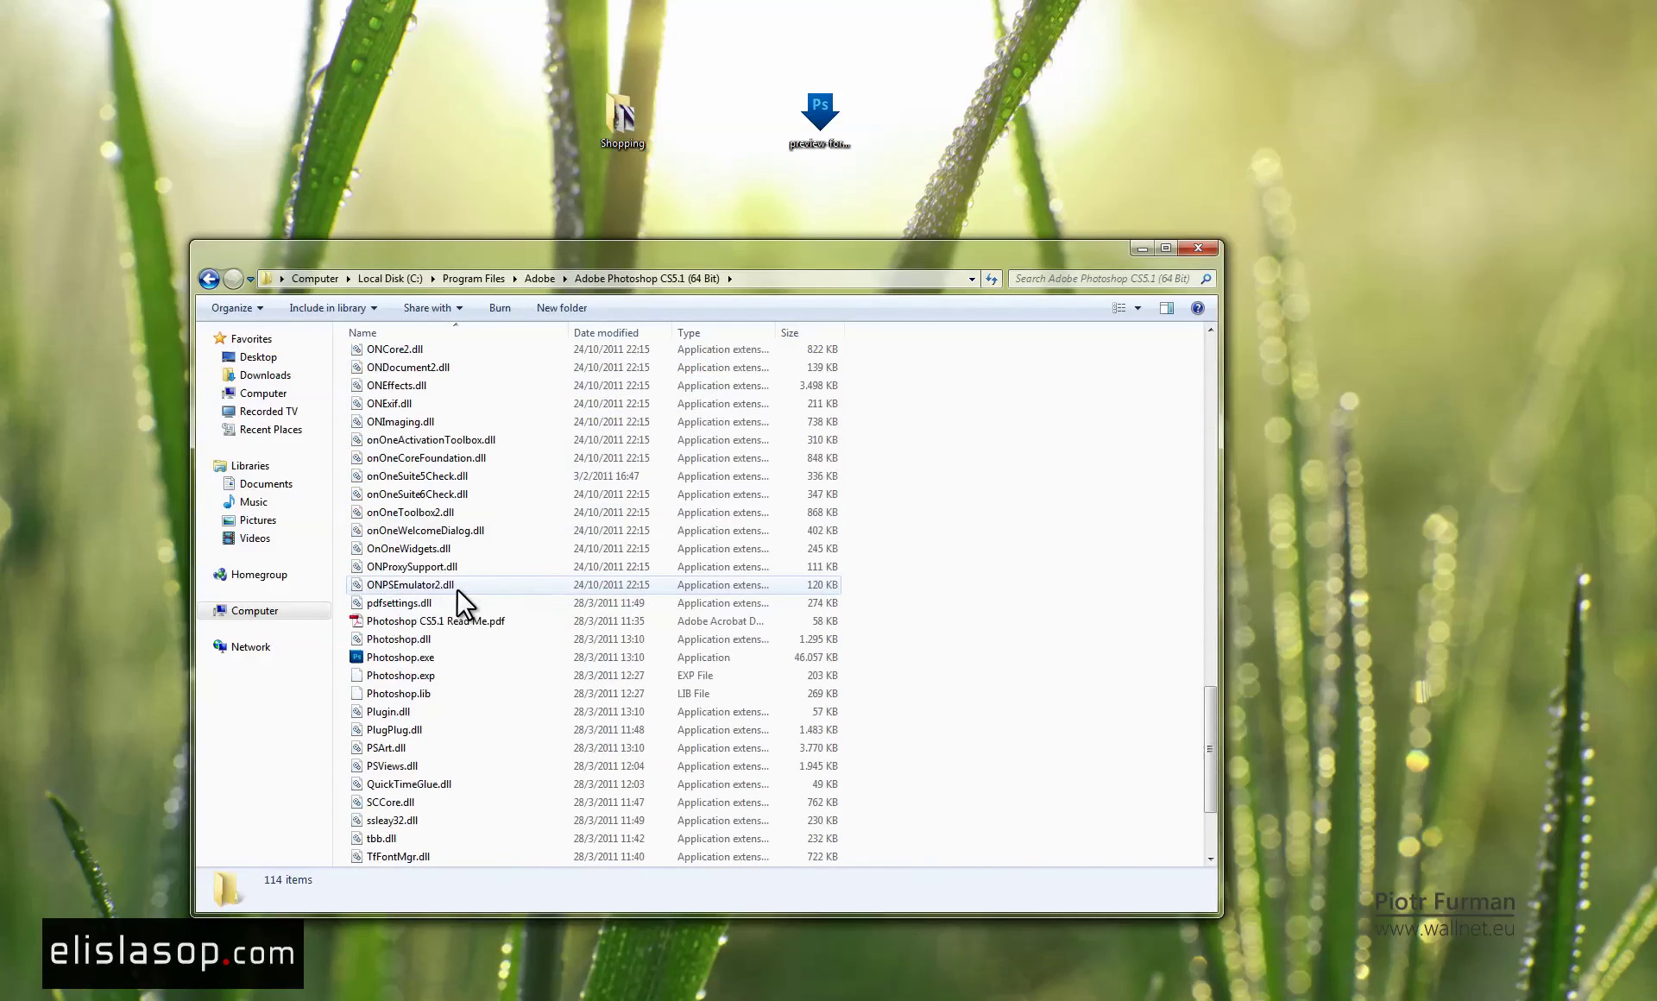
pyautogui.click(402, 657)
pyautogui.rightClick(412, 656)
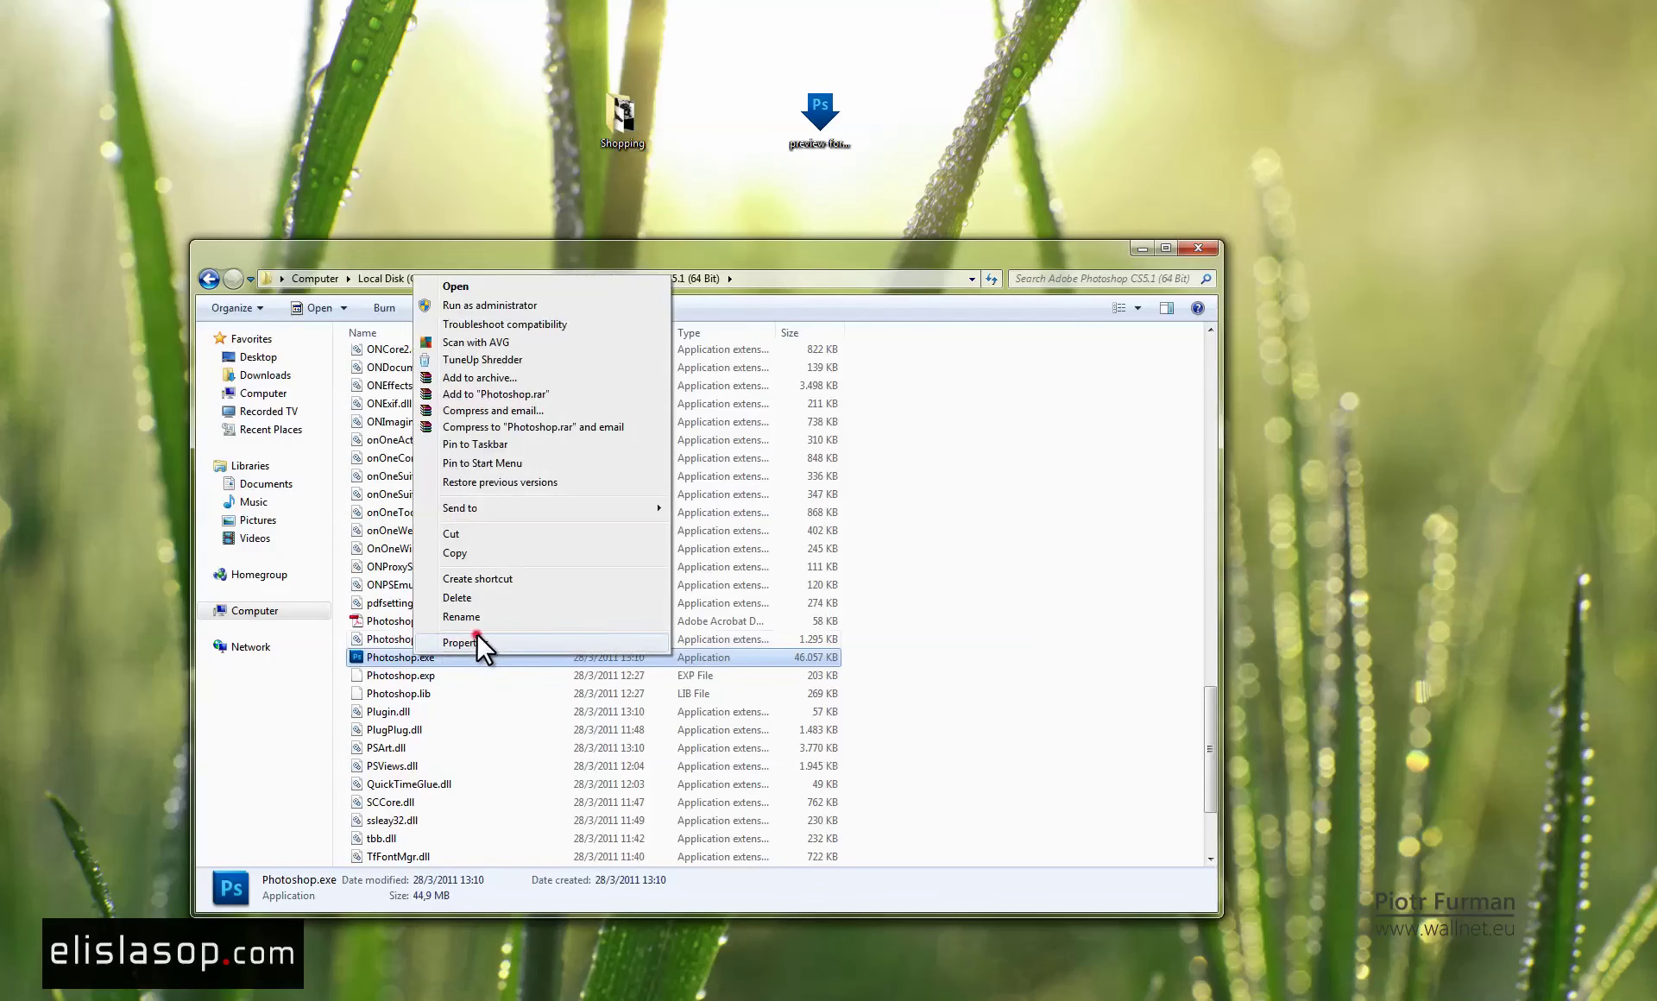
pyautogui.click(477, 639)
pyautogui.click(557, 596)
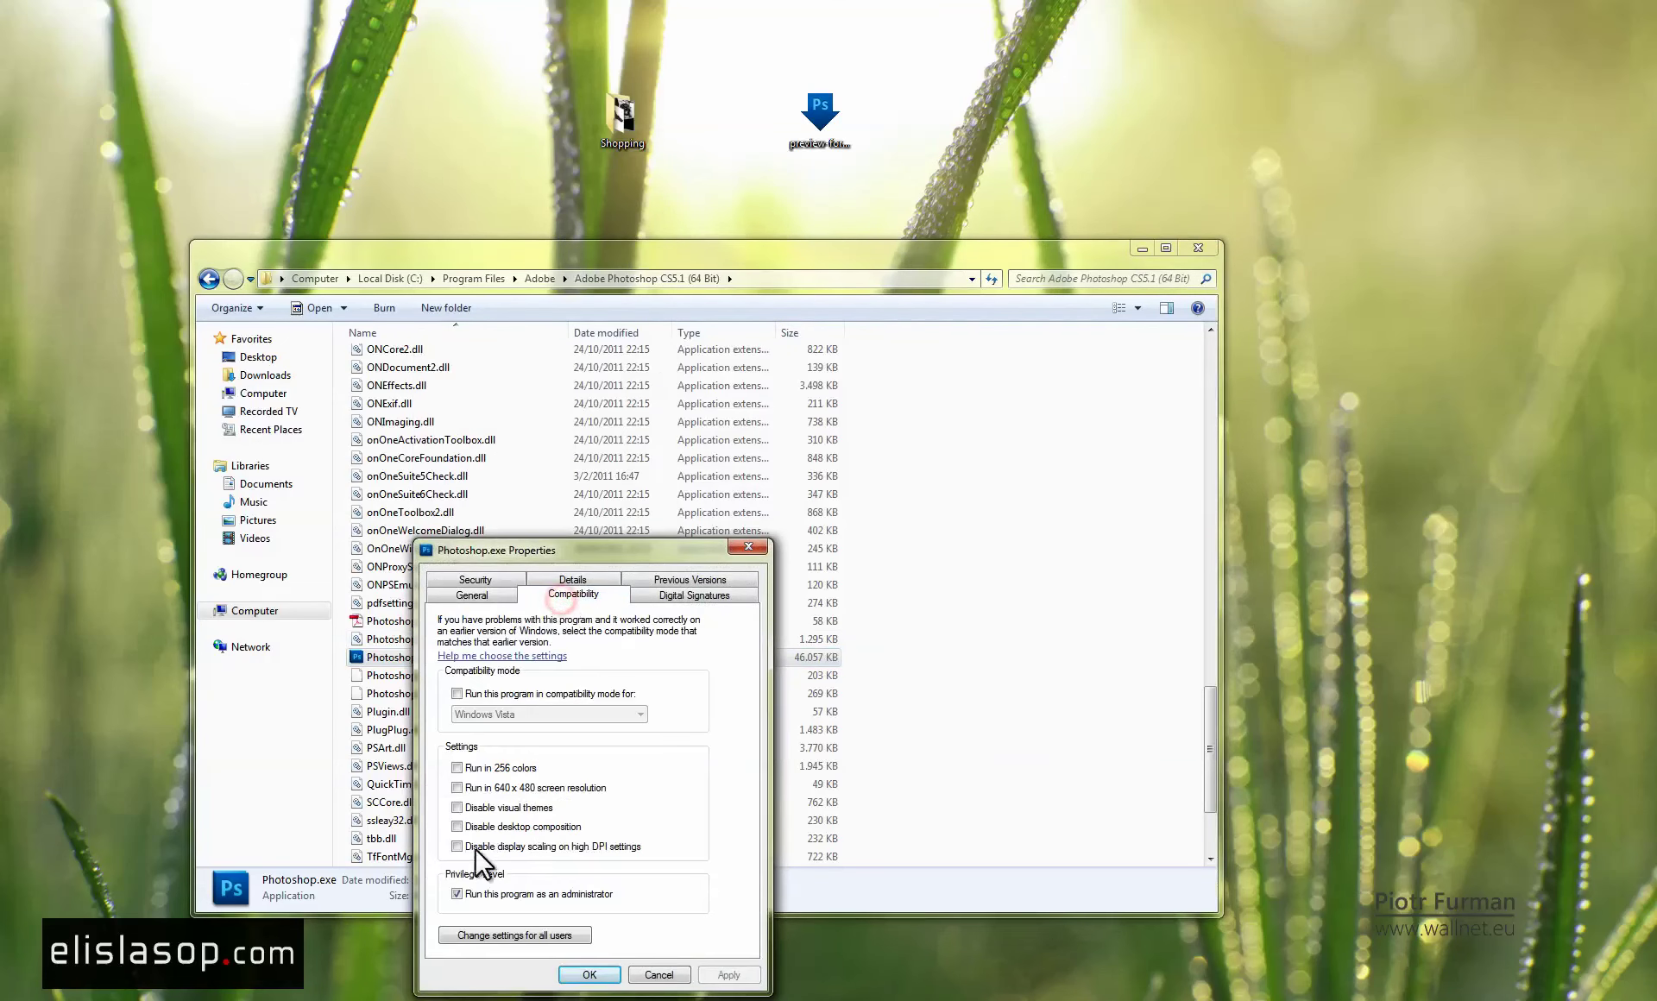
pyautogui.click(469, 893)
pyautogui.click(658, 976)
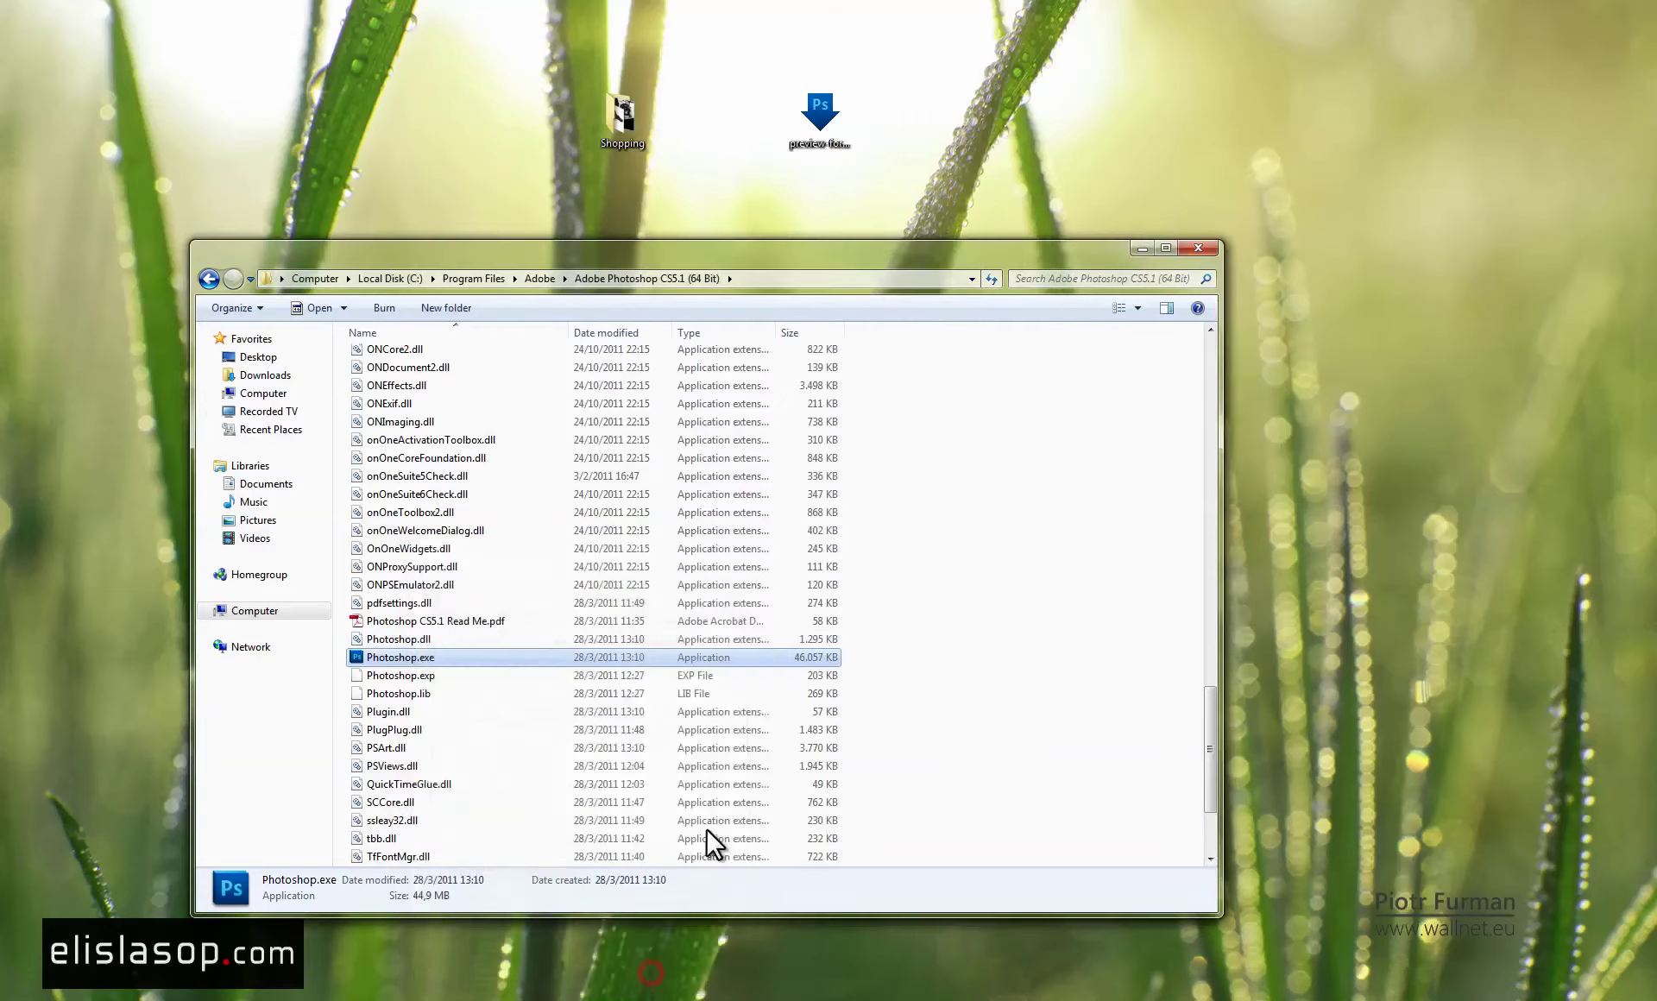
pyautogui.click(1192, 247)
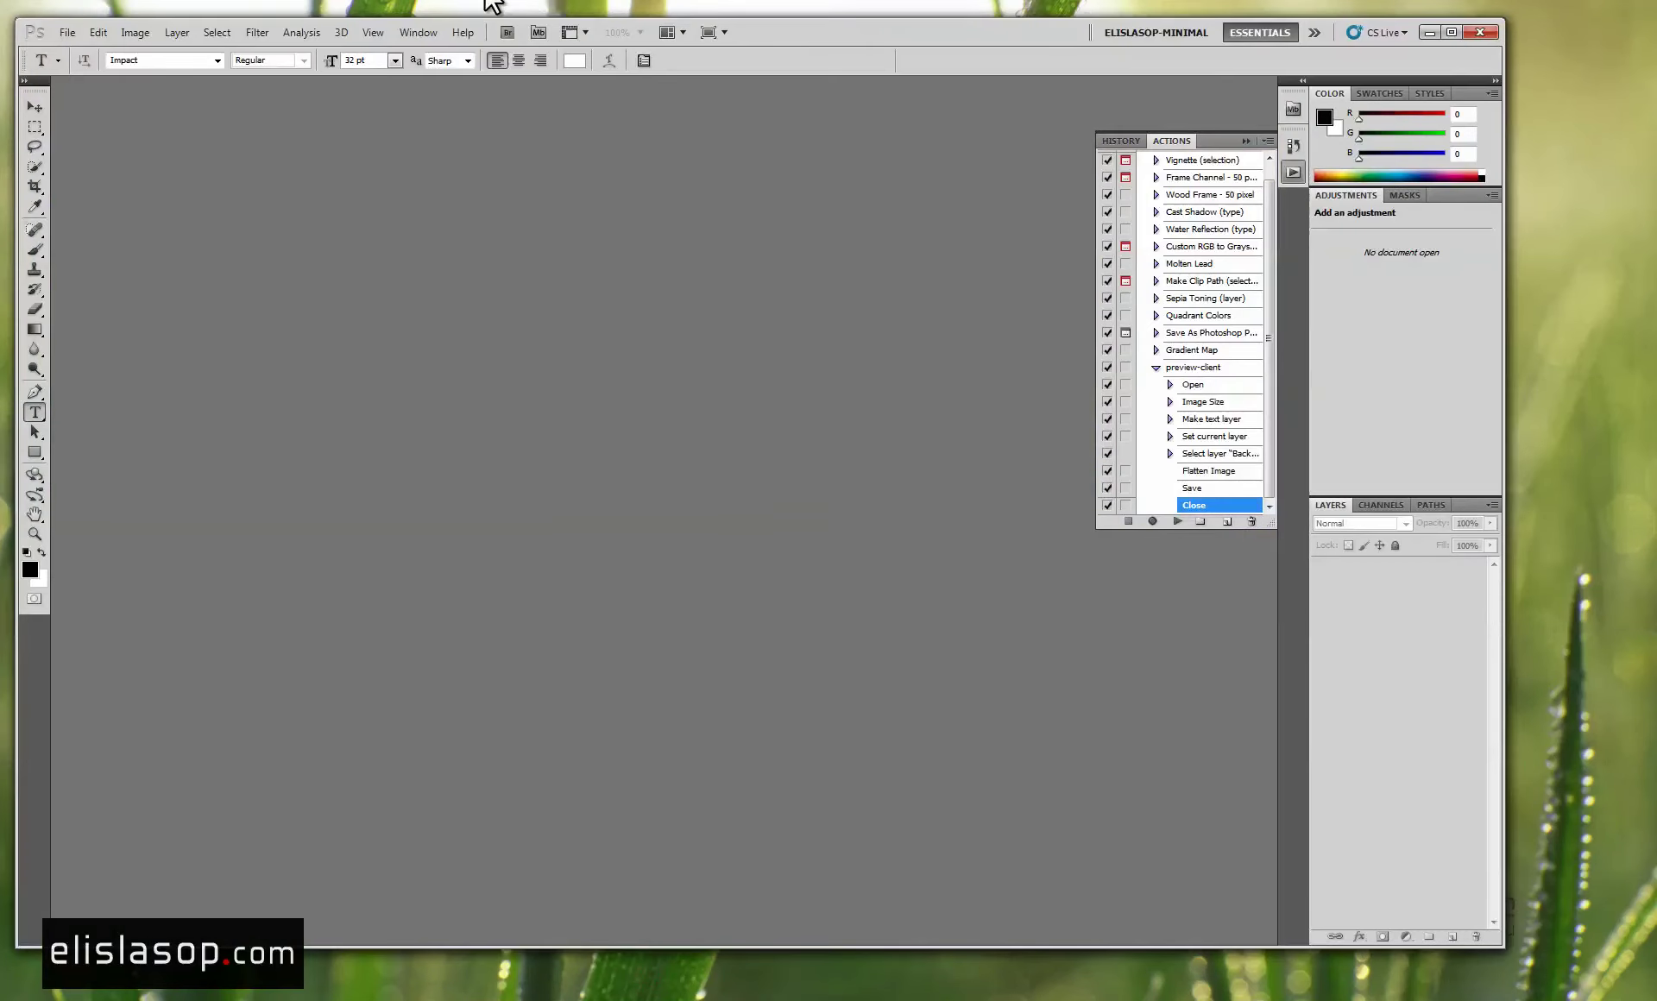
# Open the Shopping folder and page through the processed photos from DSC_0892.JPG to DSC_0896.JPG to check size and watermark.
pyautogui.click(1426, 32)
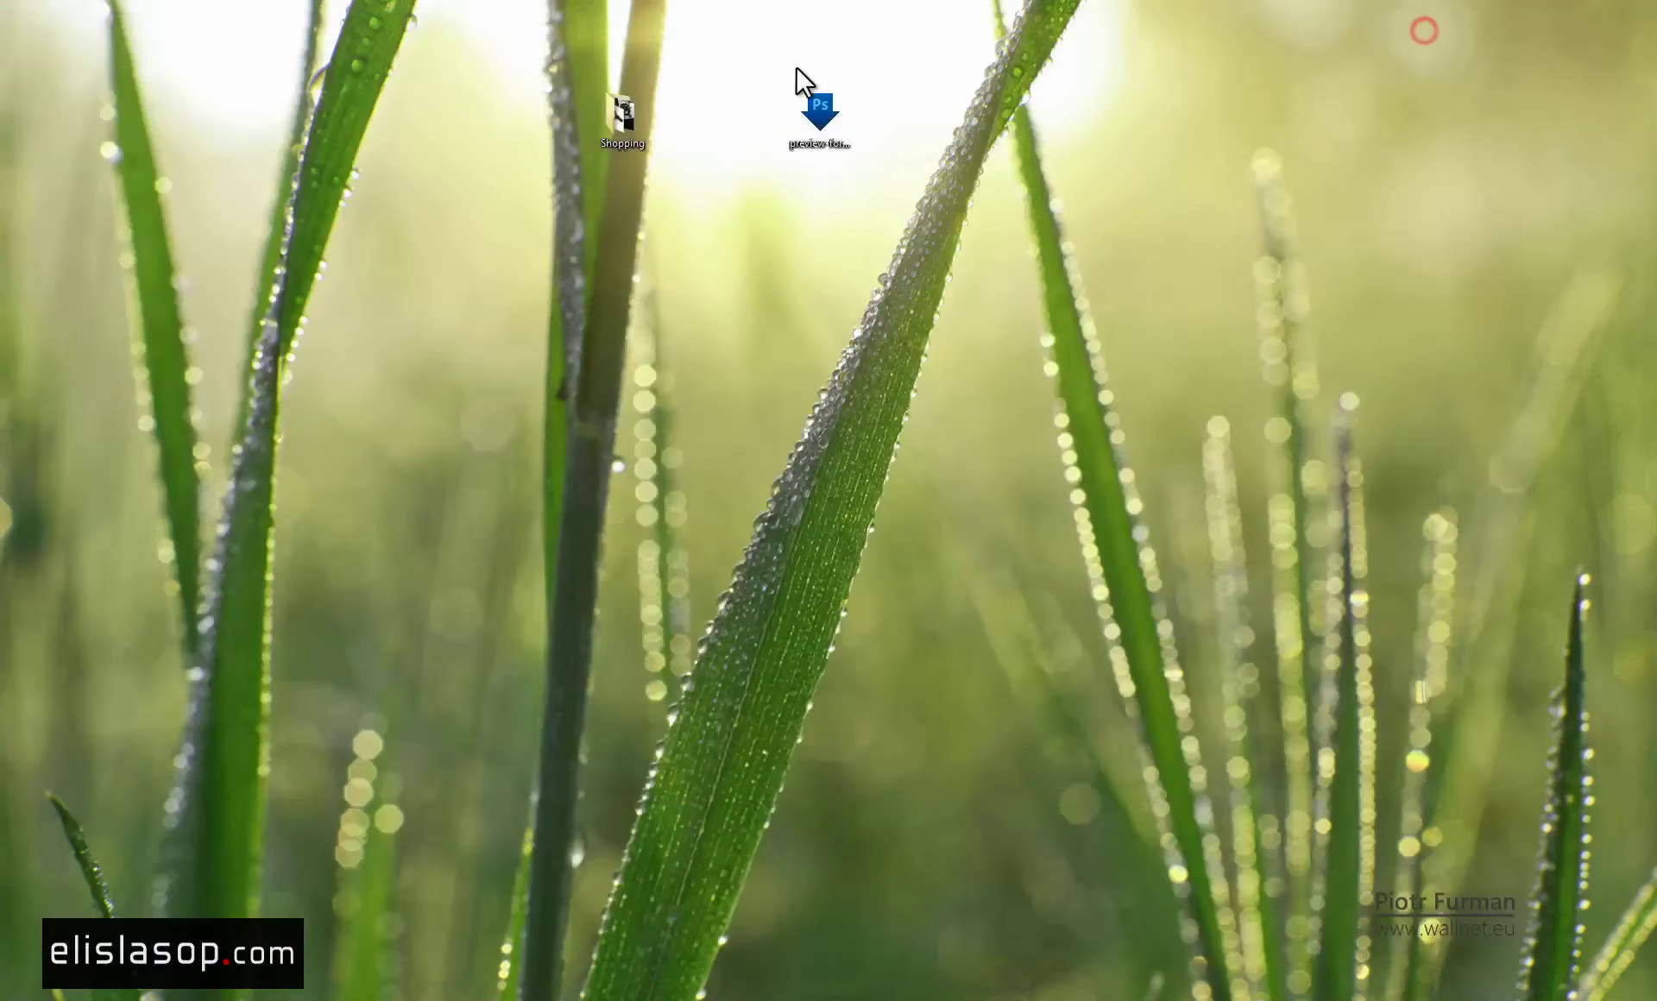
pyautogui.doubleClick(620, 109)
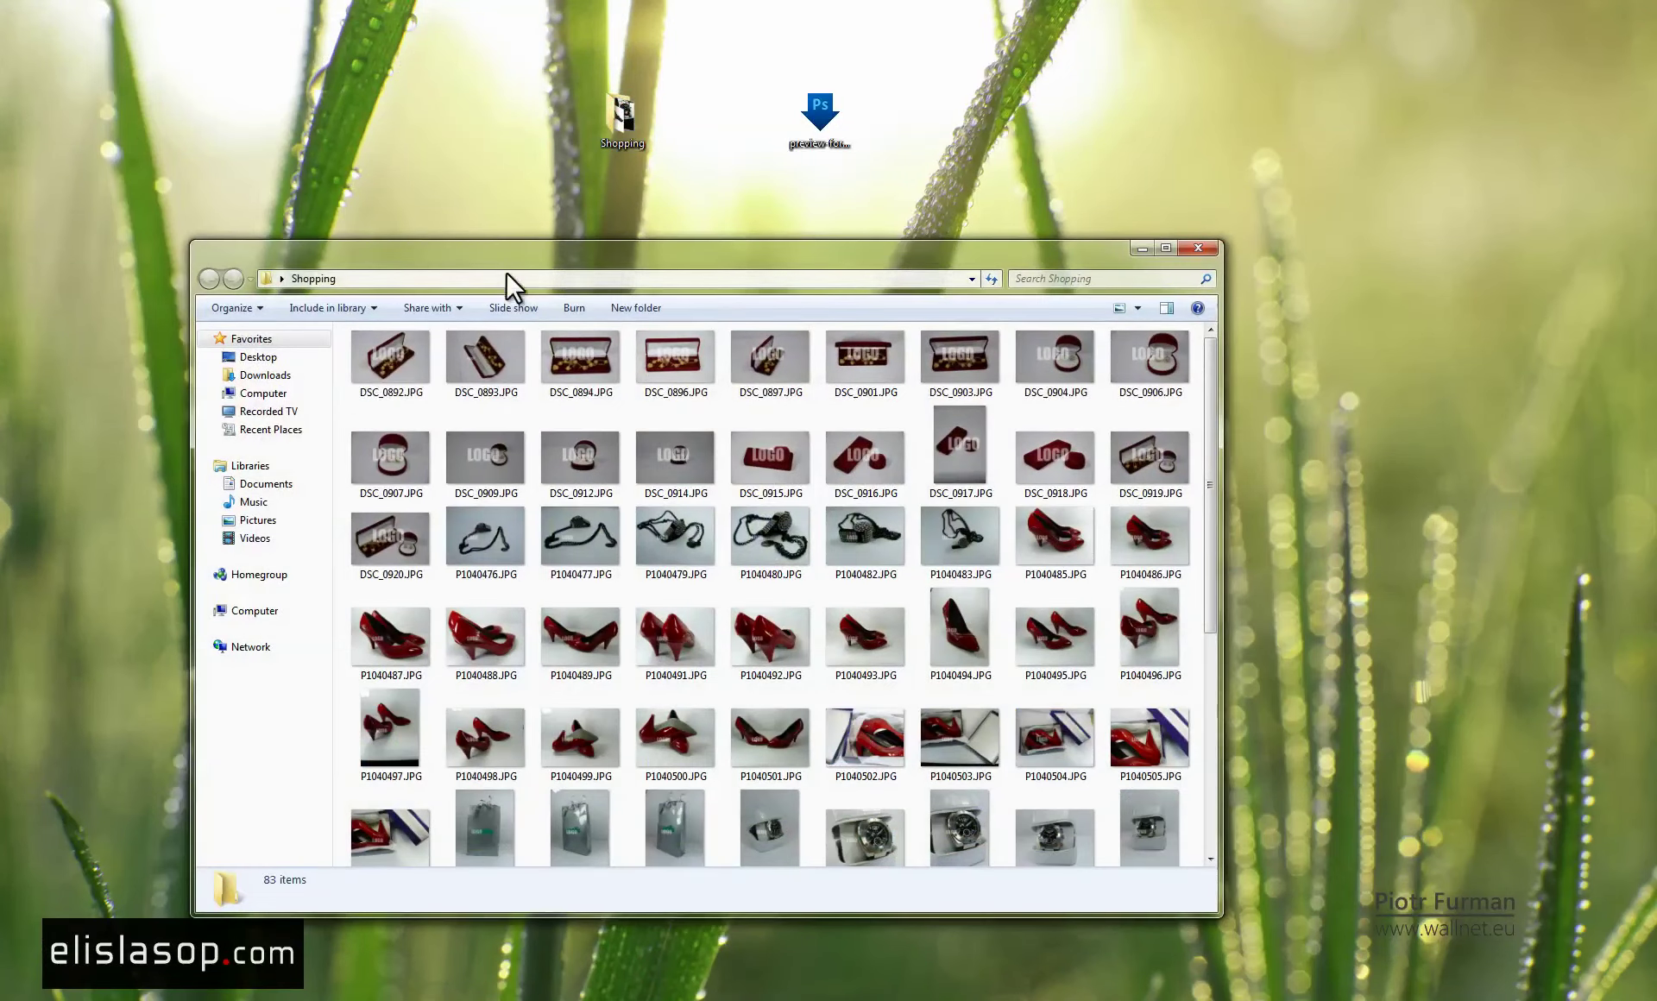
pyautogui.moveTo(506, 272); pyautogui.dragTo(494, 170)
pyautogui.doubleClick(382, 266)
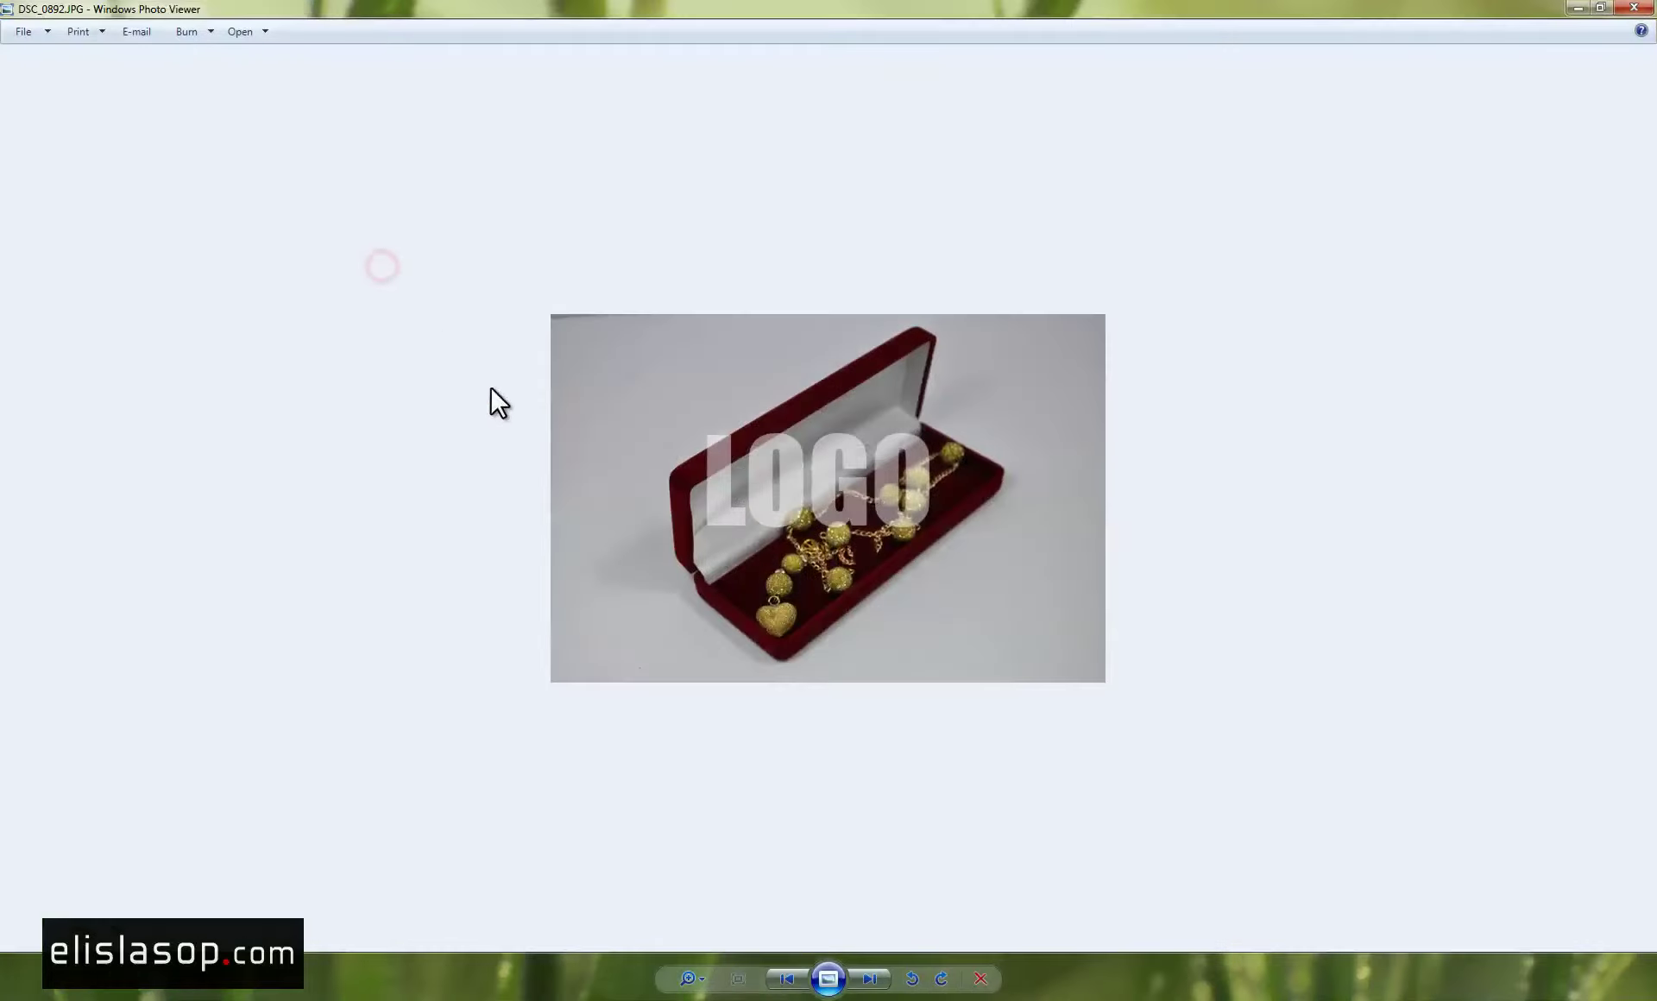
pyautogui.click(869, 979)
pyautogui.click(869, 979)
pyautogui.click(869, 979)
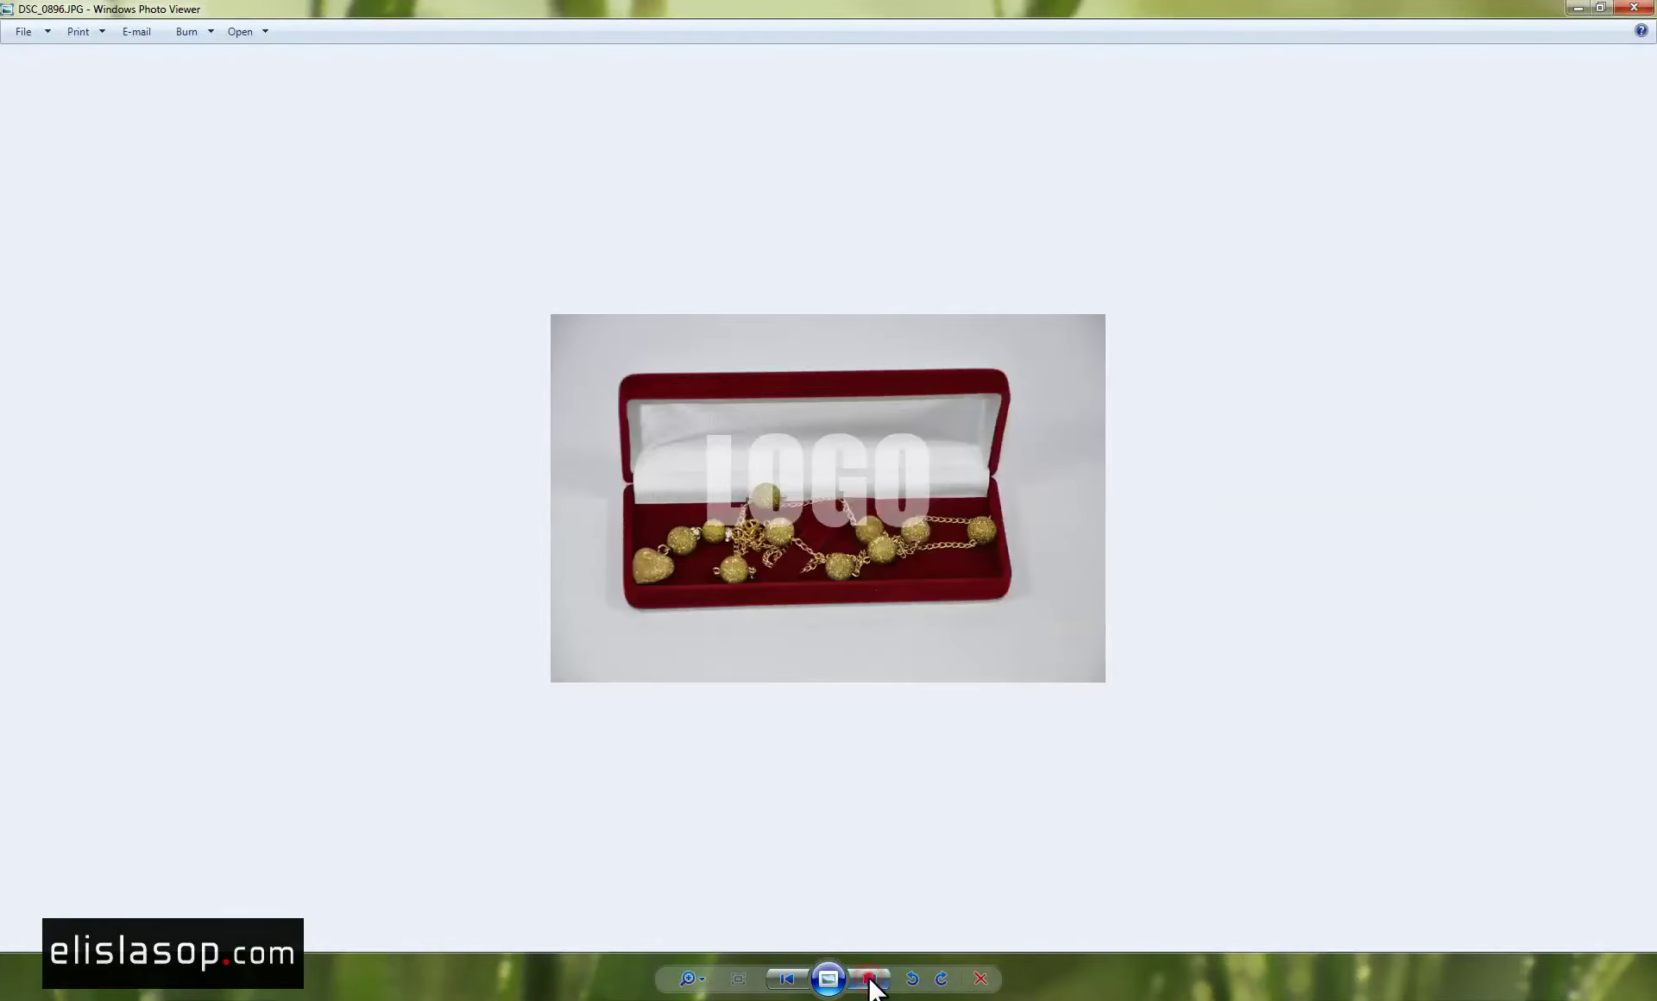
pyautogui.click(786, 979)
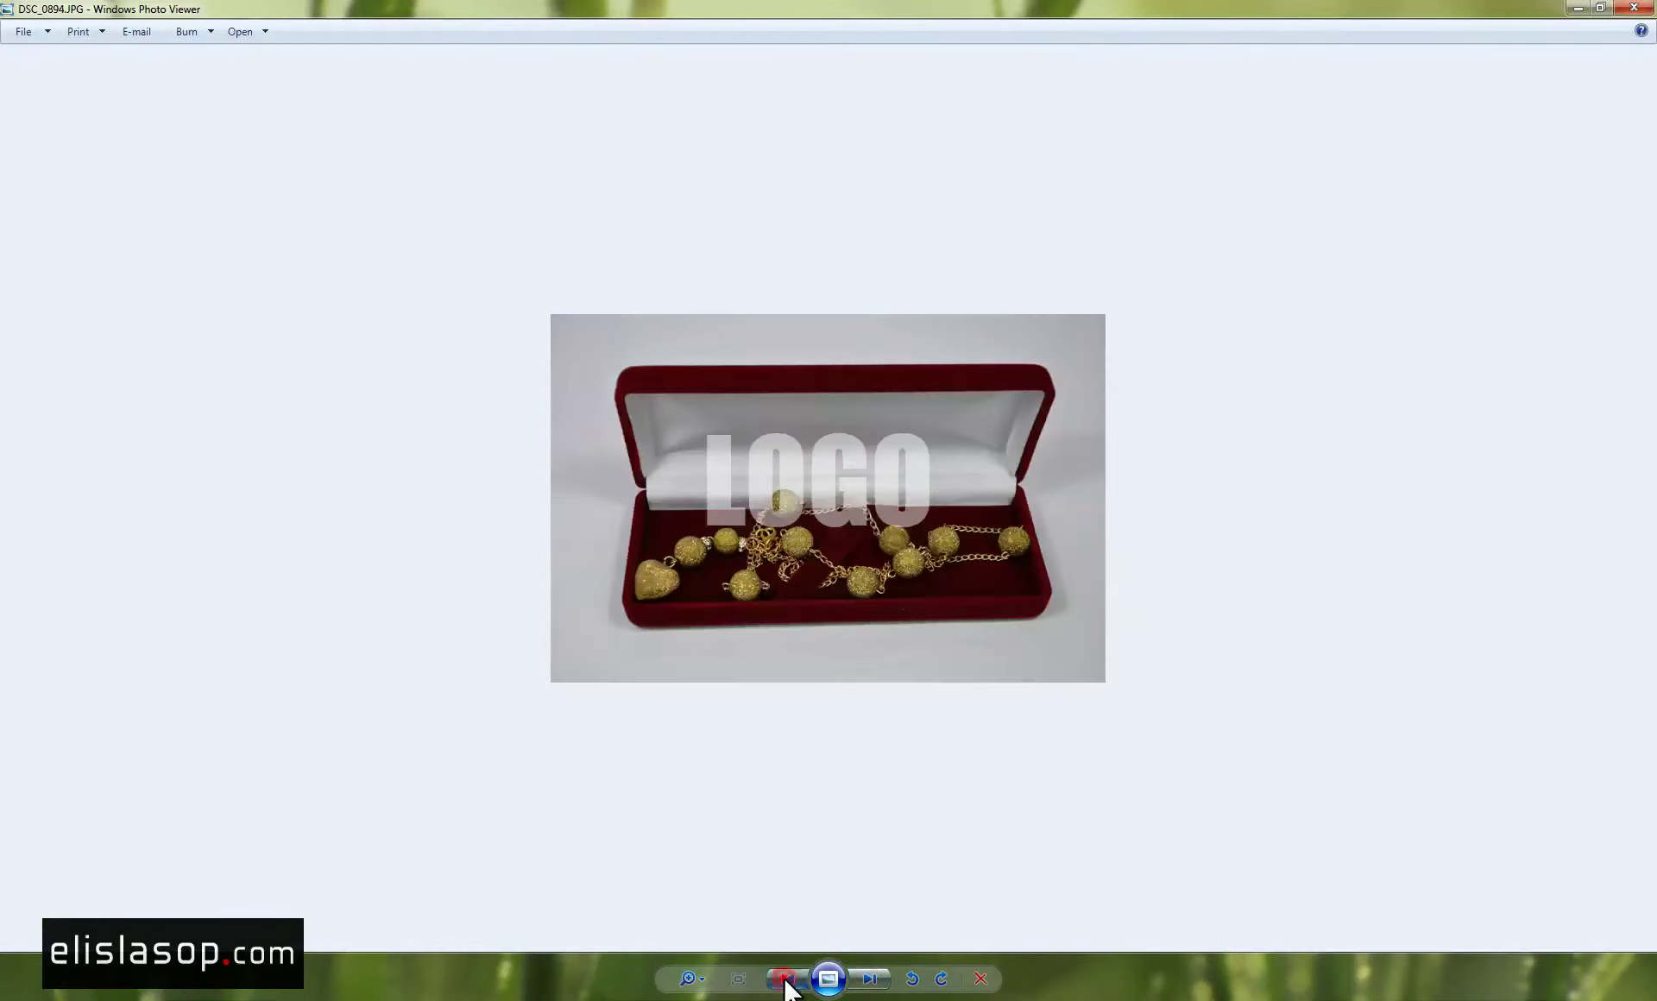
# Compare the watermark on DSC_0893.JPG and DSC_0894.JPG, and page on through the jewellery photos to DSC_0918.JPG.
pyautogui.click(785, 979)
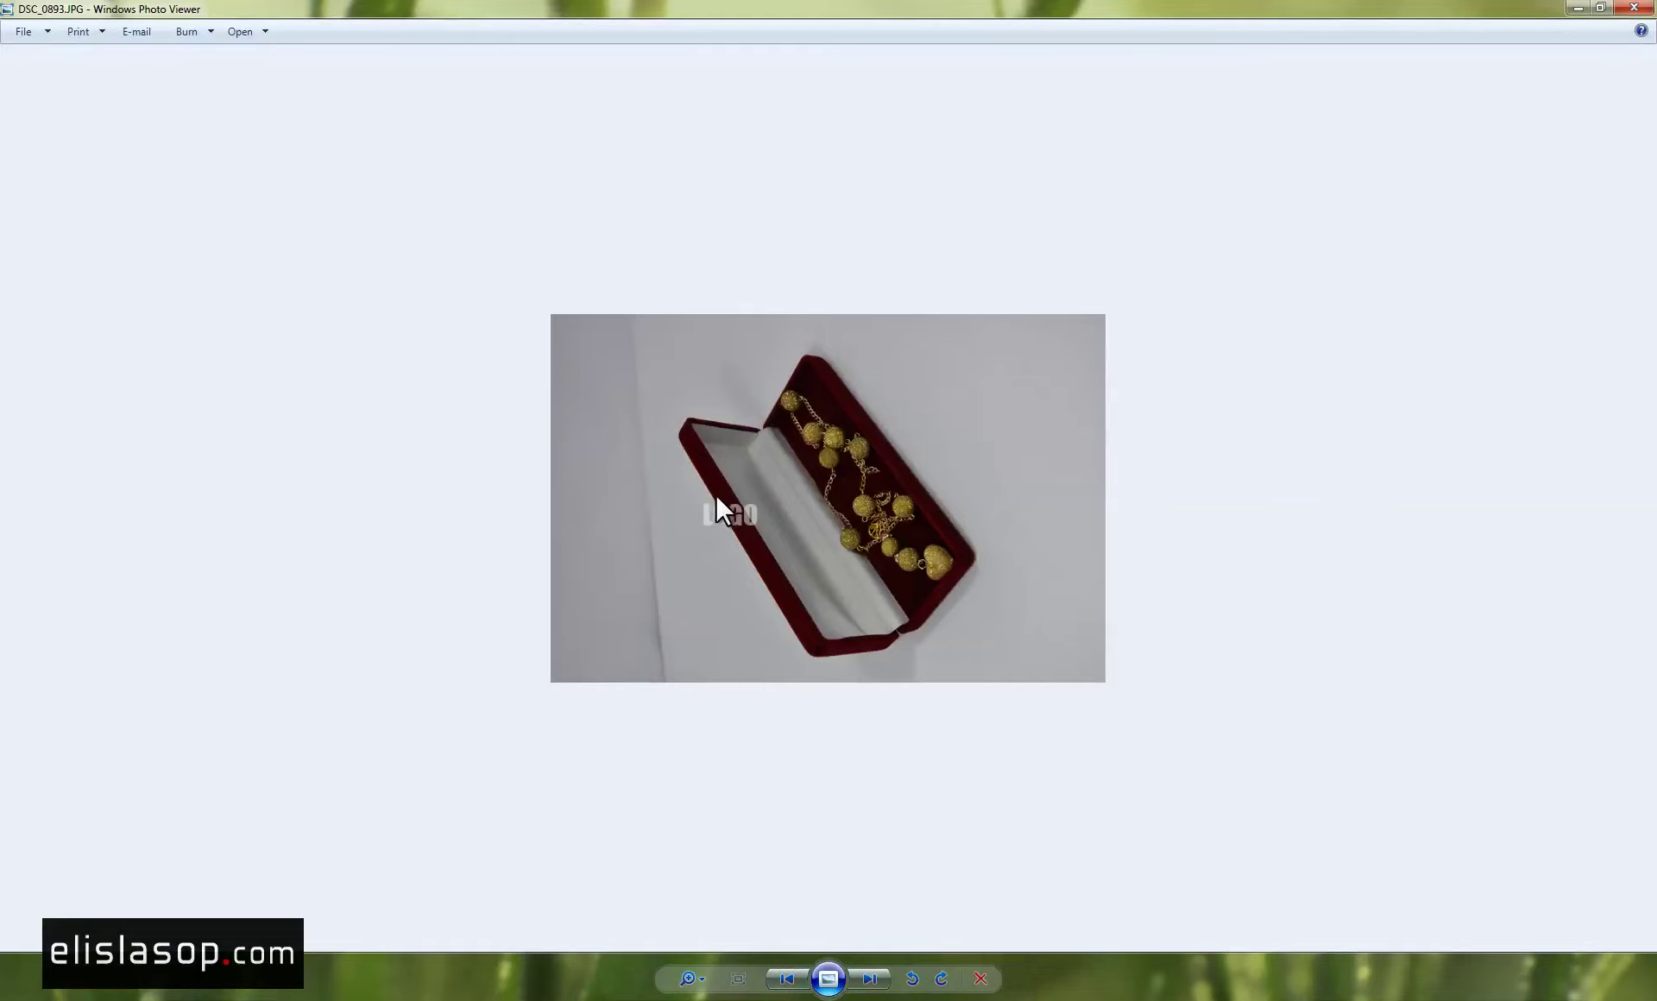
pyautogui.click(869, 979)
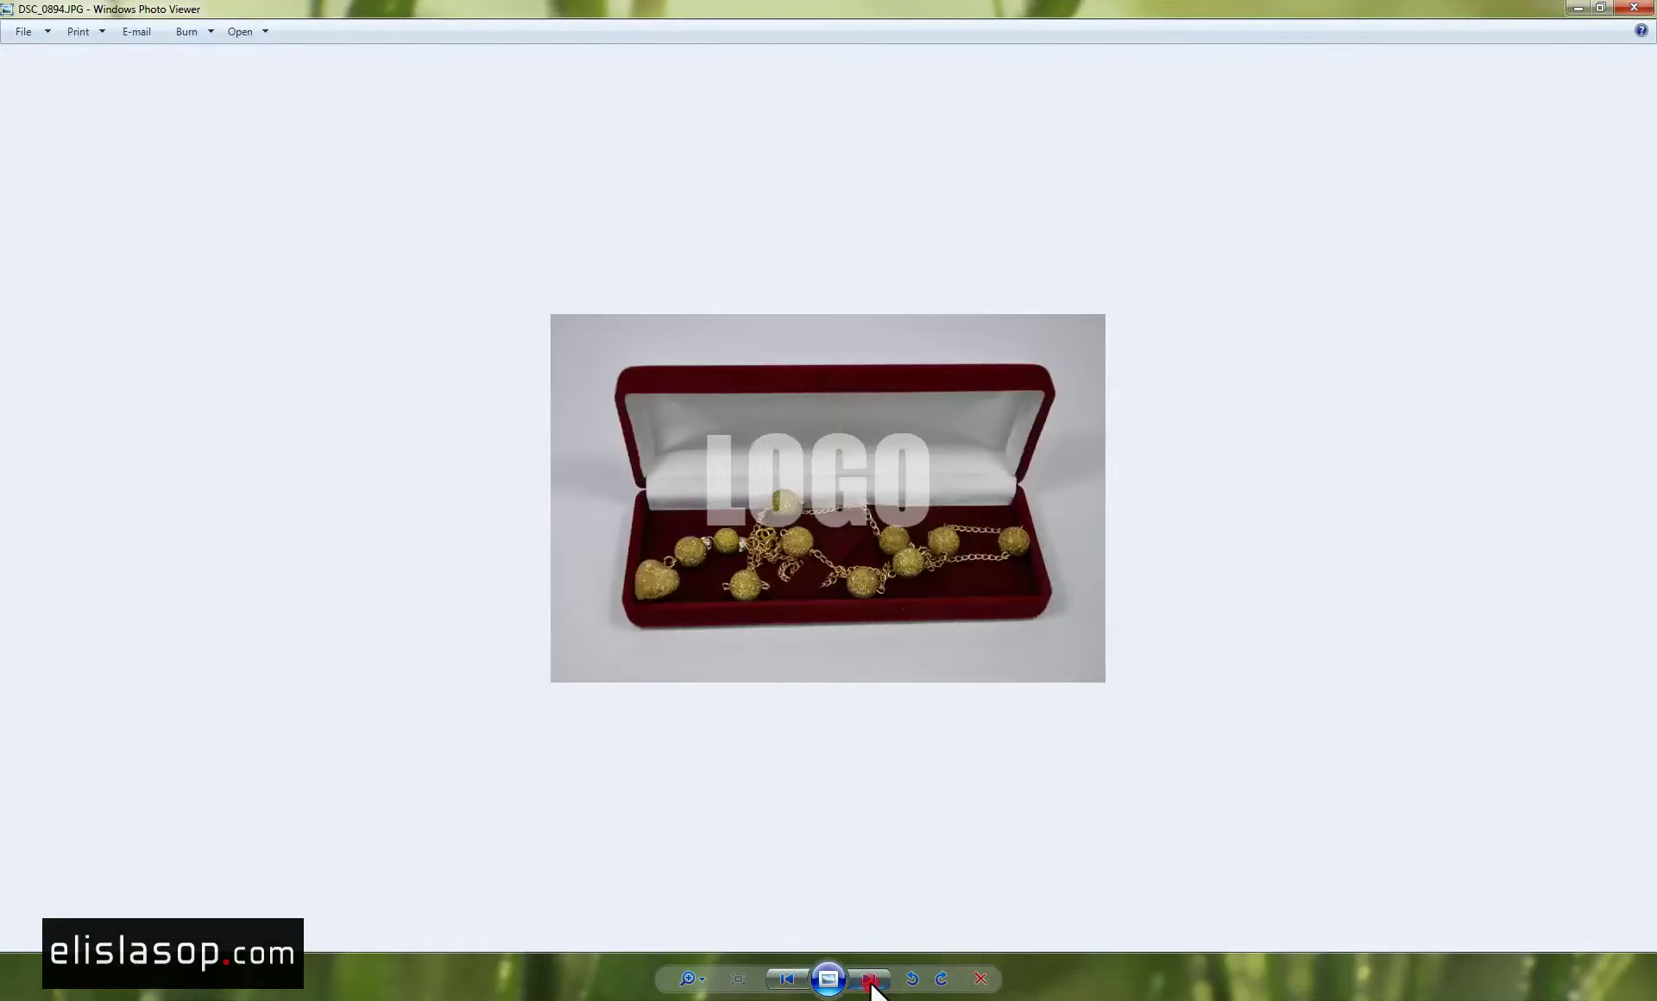
pyautogui.click(869, 979)
pyautogui.click(870, 979)
pyautogui.click(870, 979)
pyautogui.click(870, 979)
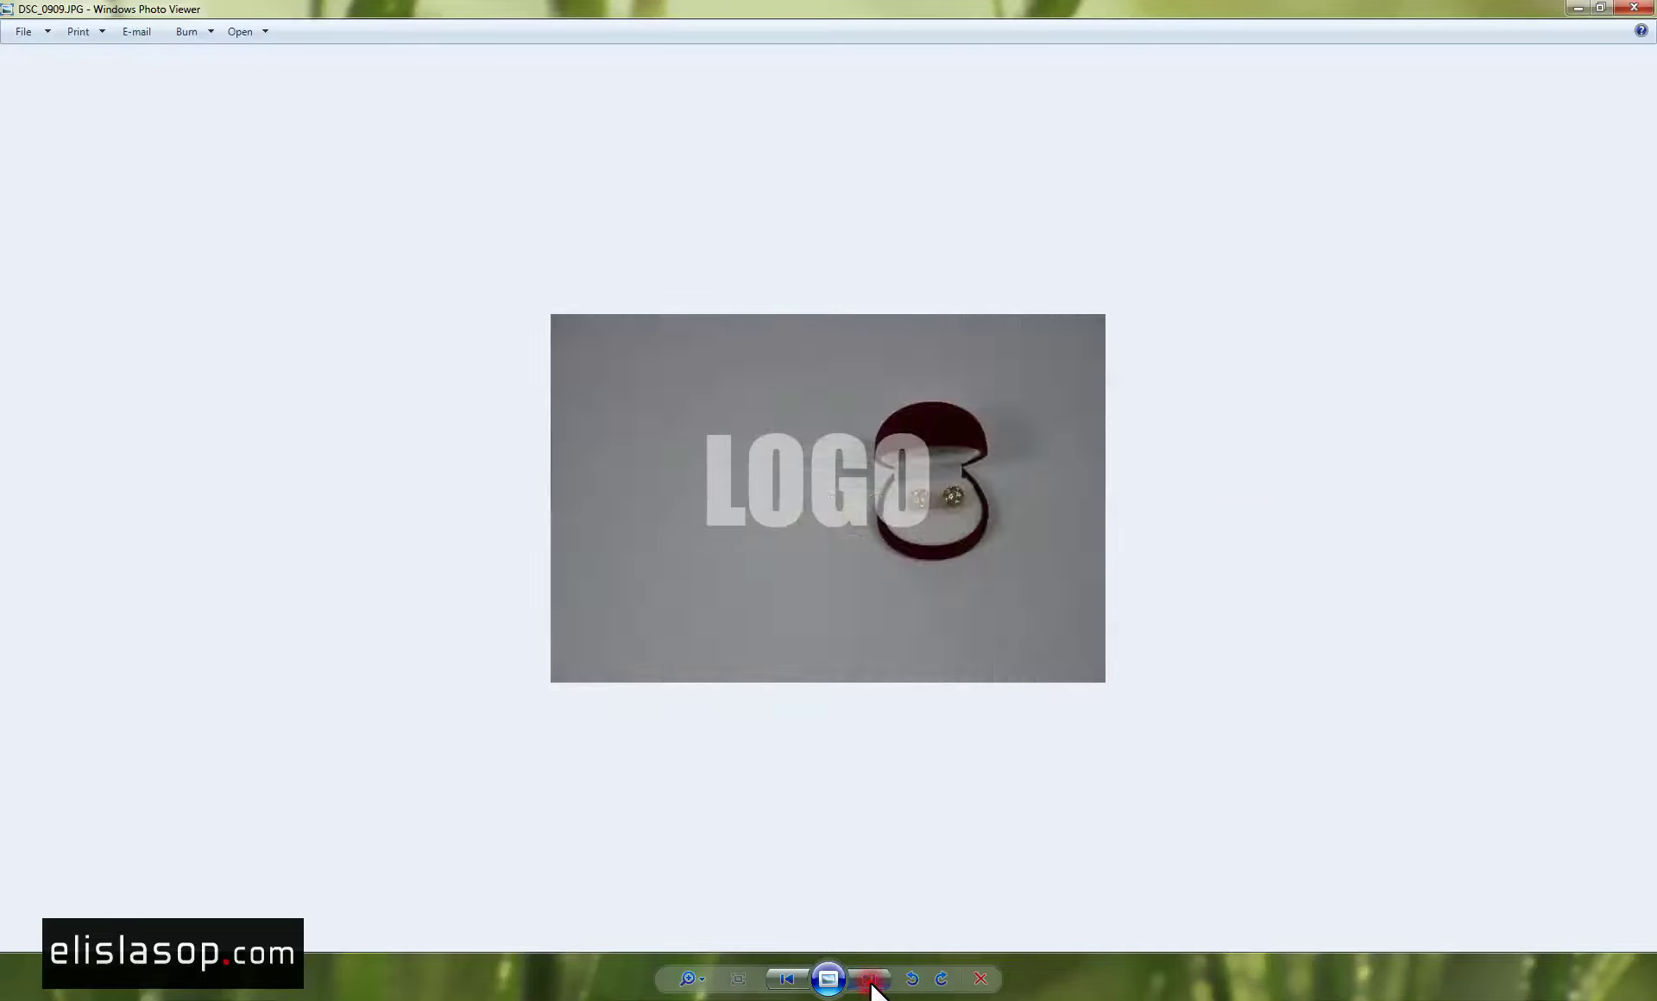
pyautogui.click(870, 979)
pyautogui.click(872, 984)
pyautogui.click(874, 985)
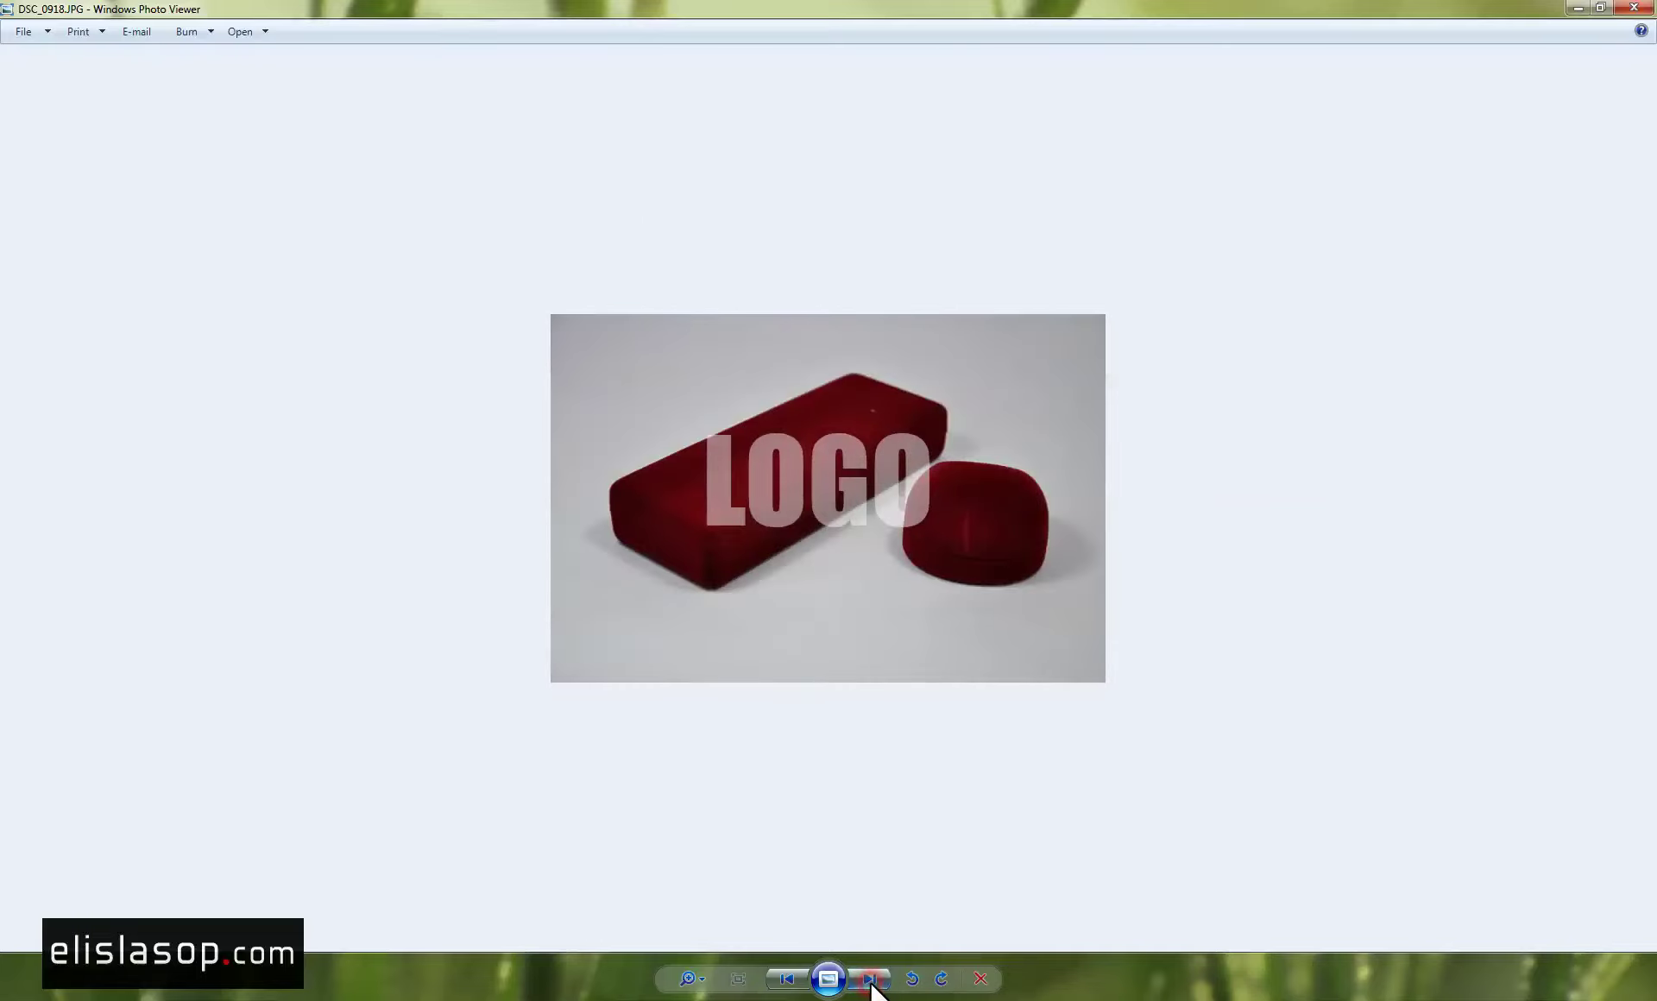
# Check the watermark on the portrait photo DSC_0917.JPG and page forward past DSC_0919.JPG to P1040477.JPG.
pyautogui.click(785, 974)
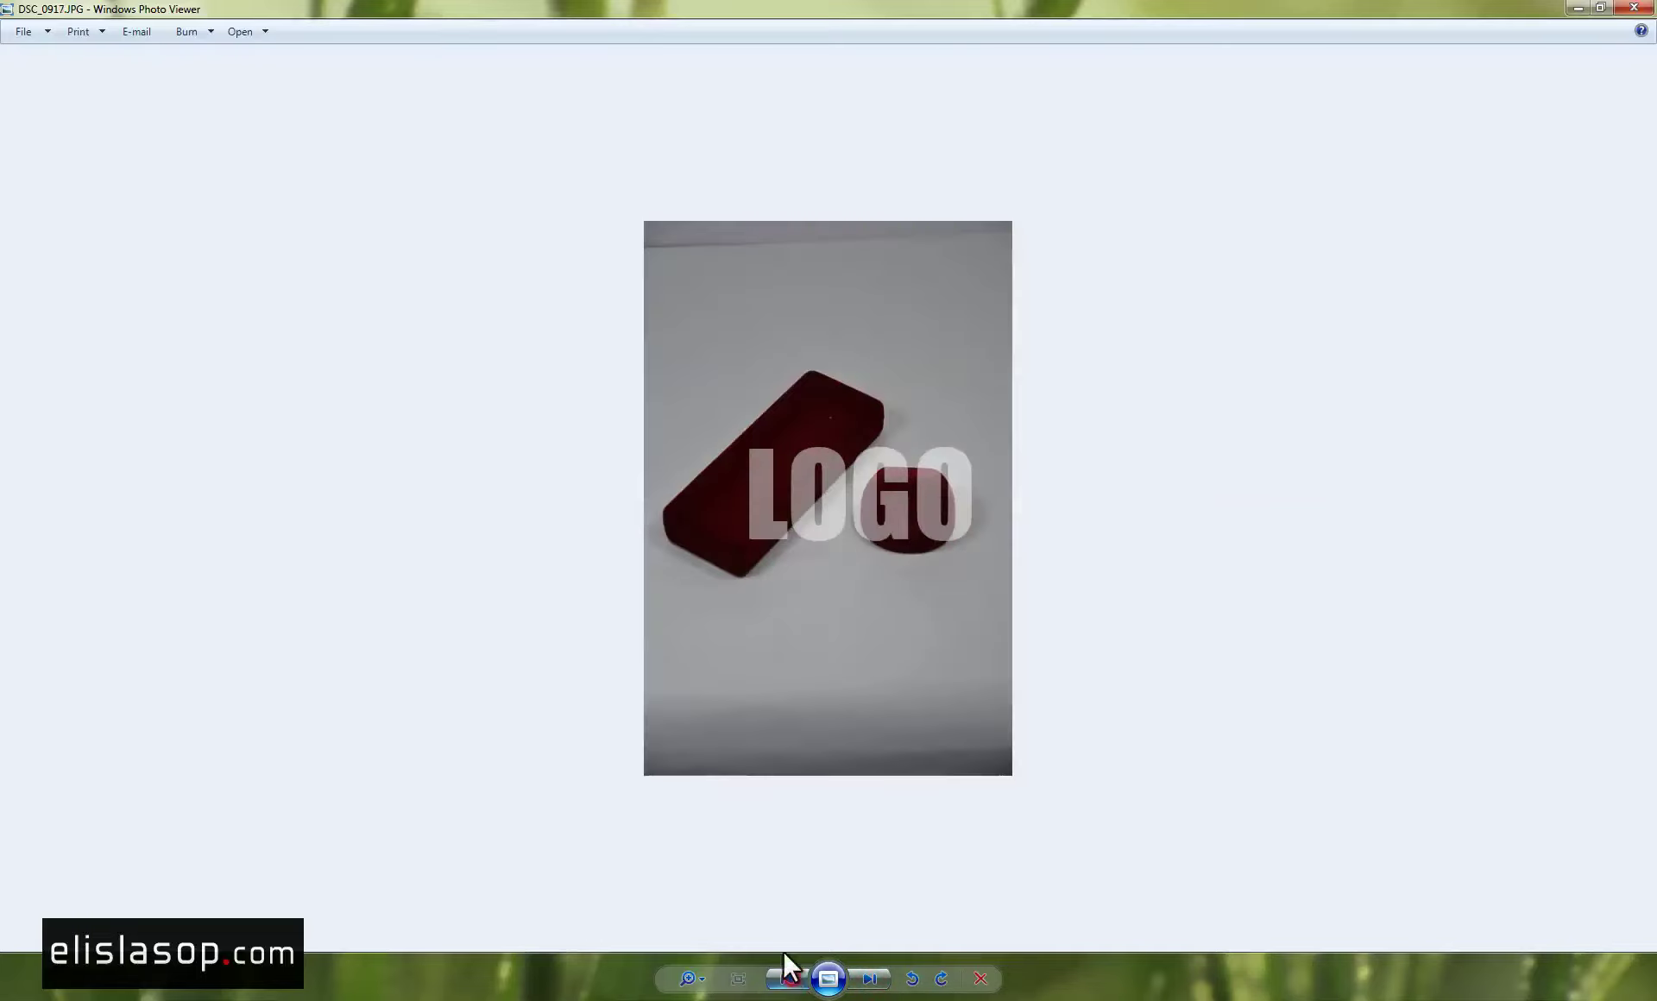
pyautogui.click(861, 980)
pyautogui.click(863, 981)
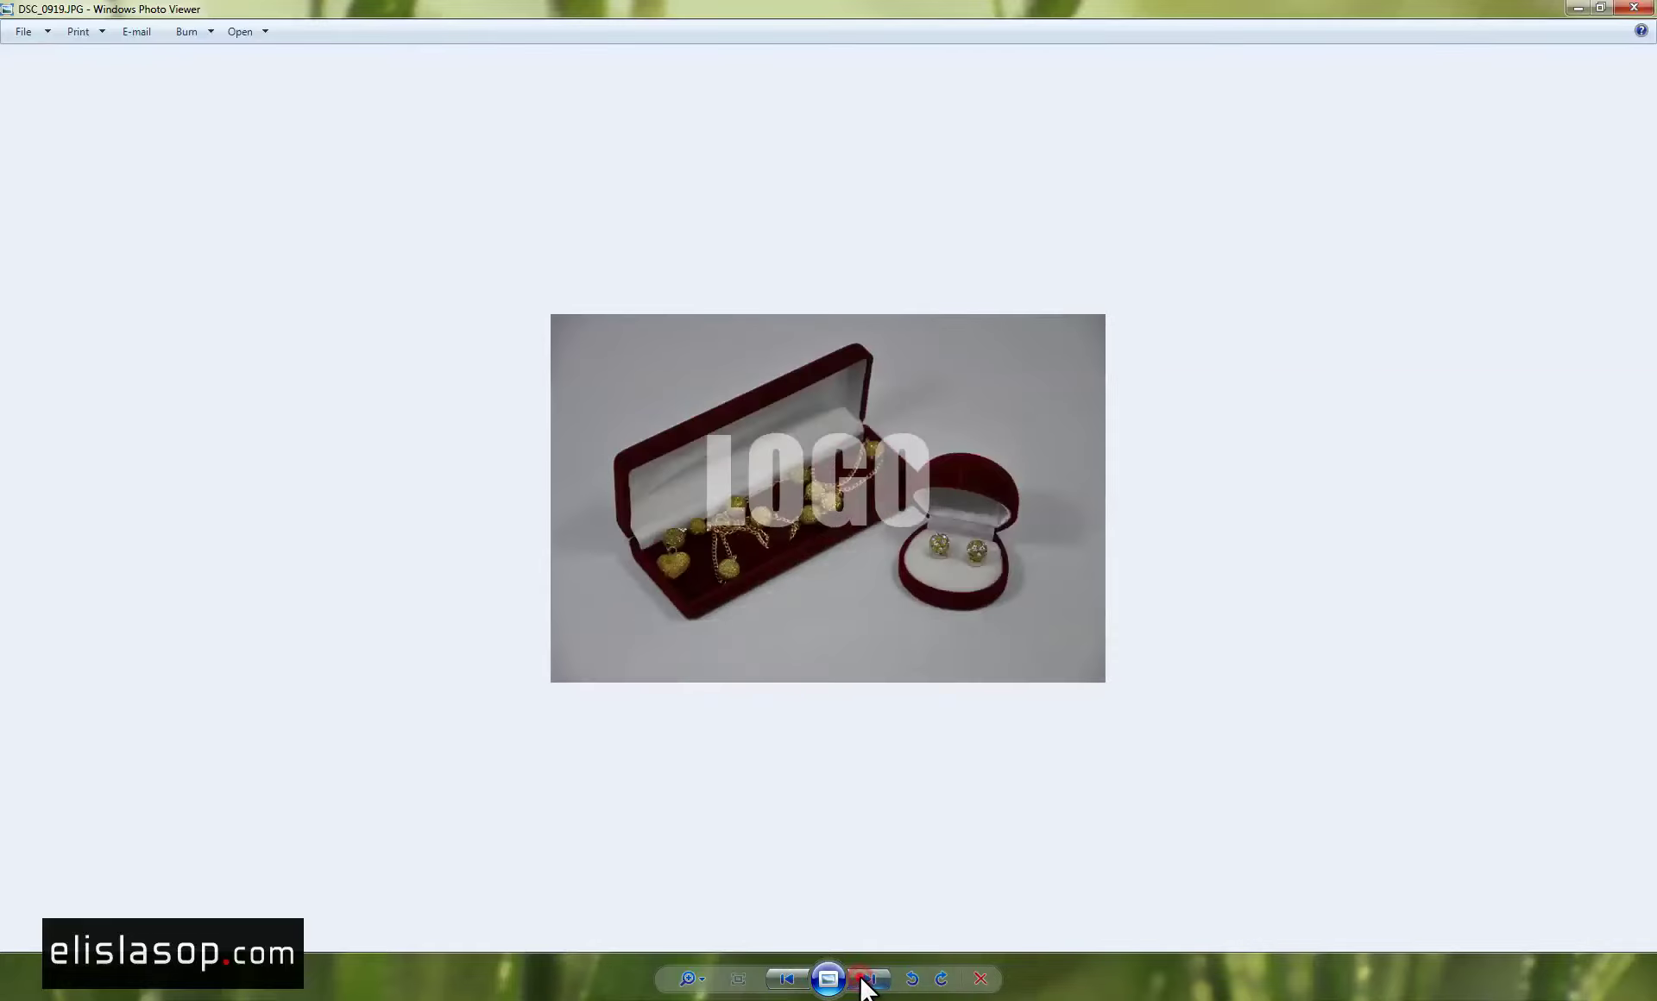
pyautogui.click(860, 982)
pyautogui.click(860, 982)
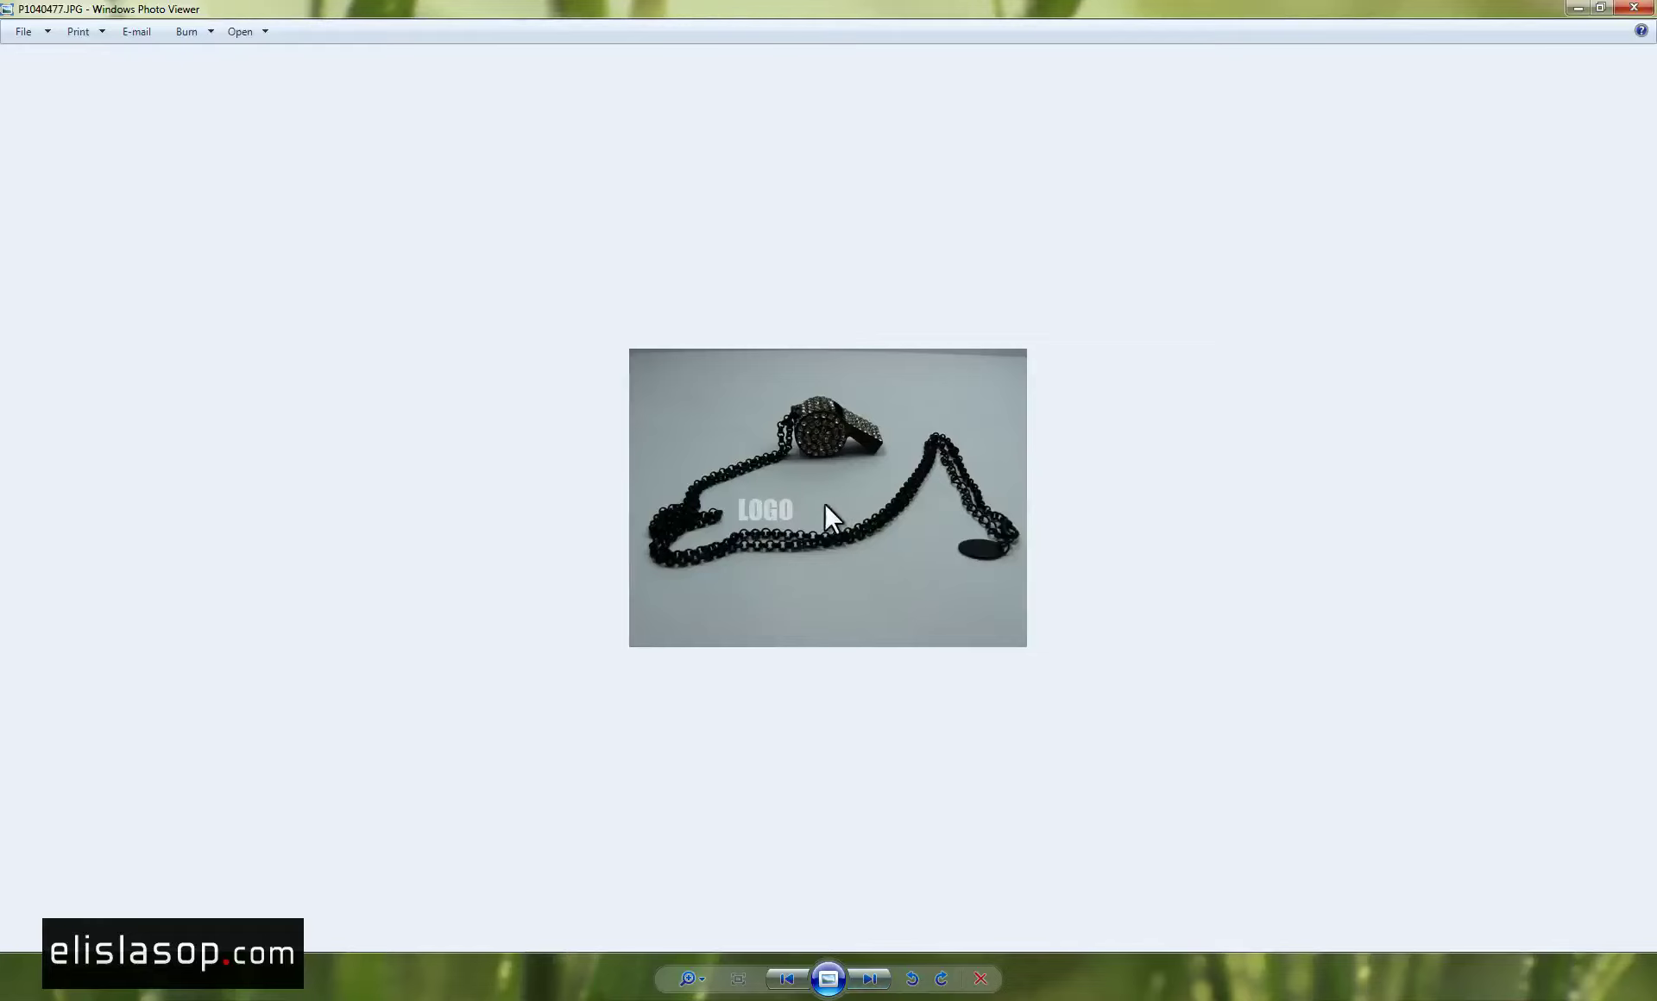
# Examine the logo placement on the whistle necklace photos, paging from P1040477.JPG to the shoe photo P1040487.JPG.
pyautogui.click(869, 980)
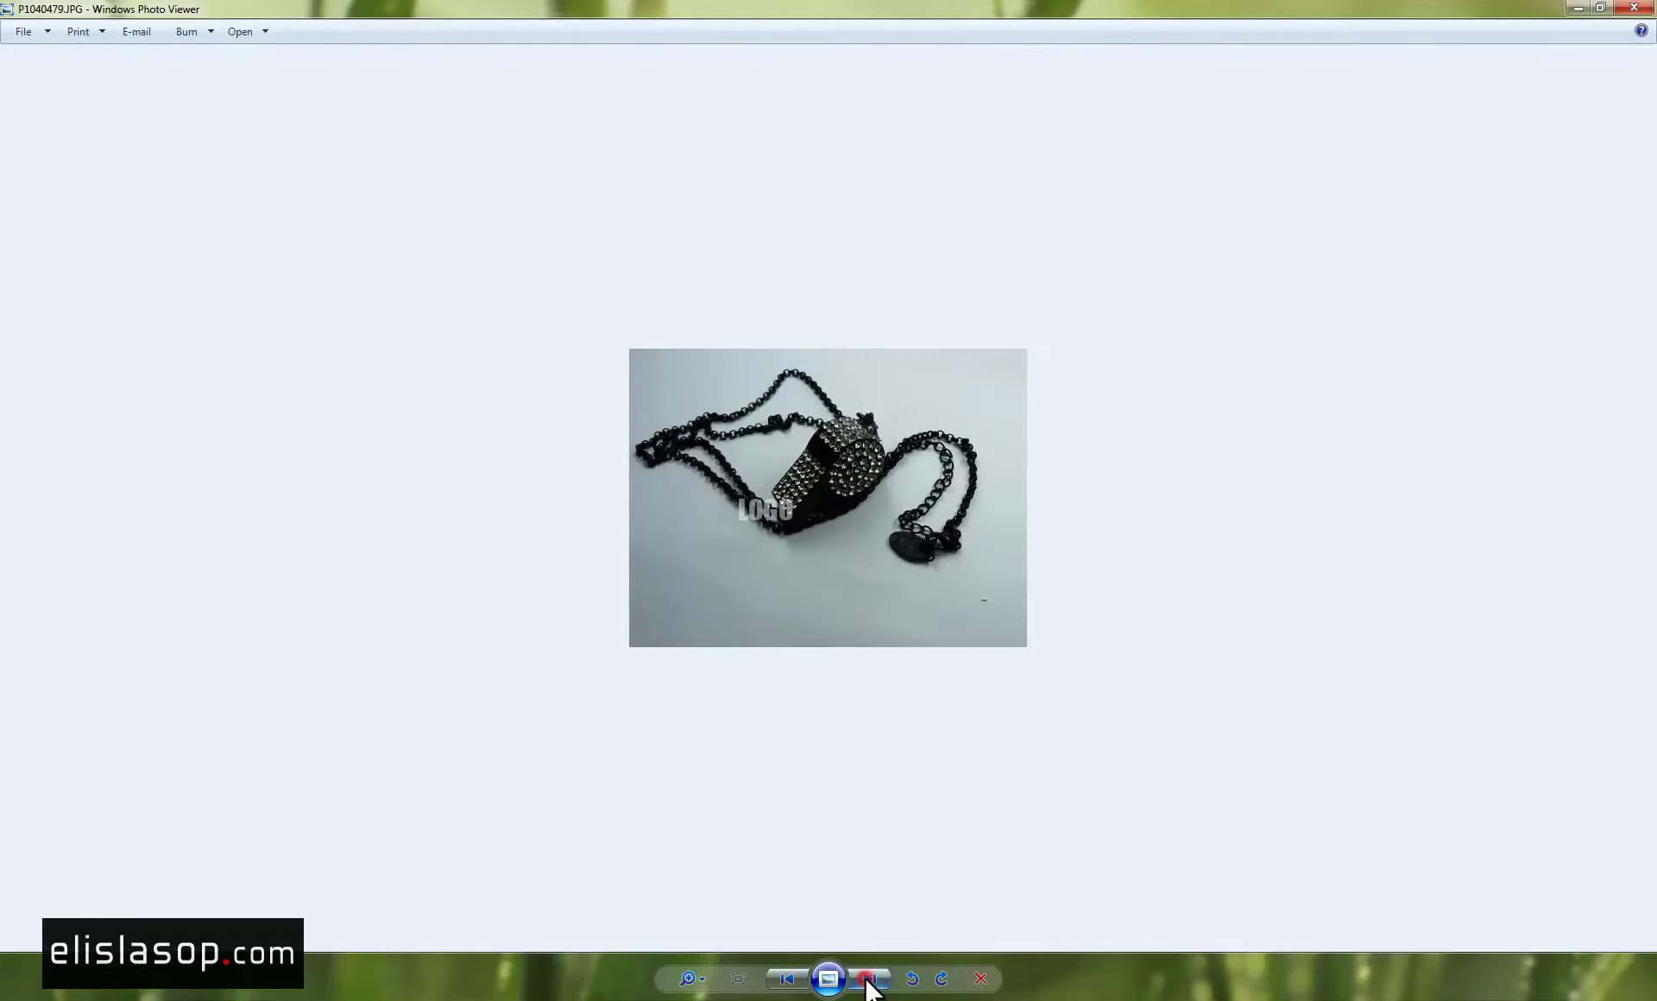
pyautogui.click(870, 980)
pyautogui.click(869, 980)
pyautogui.click(869, 982)
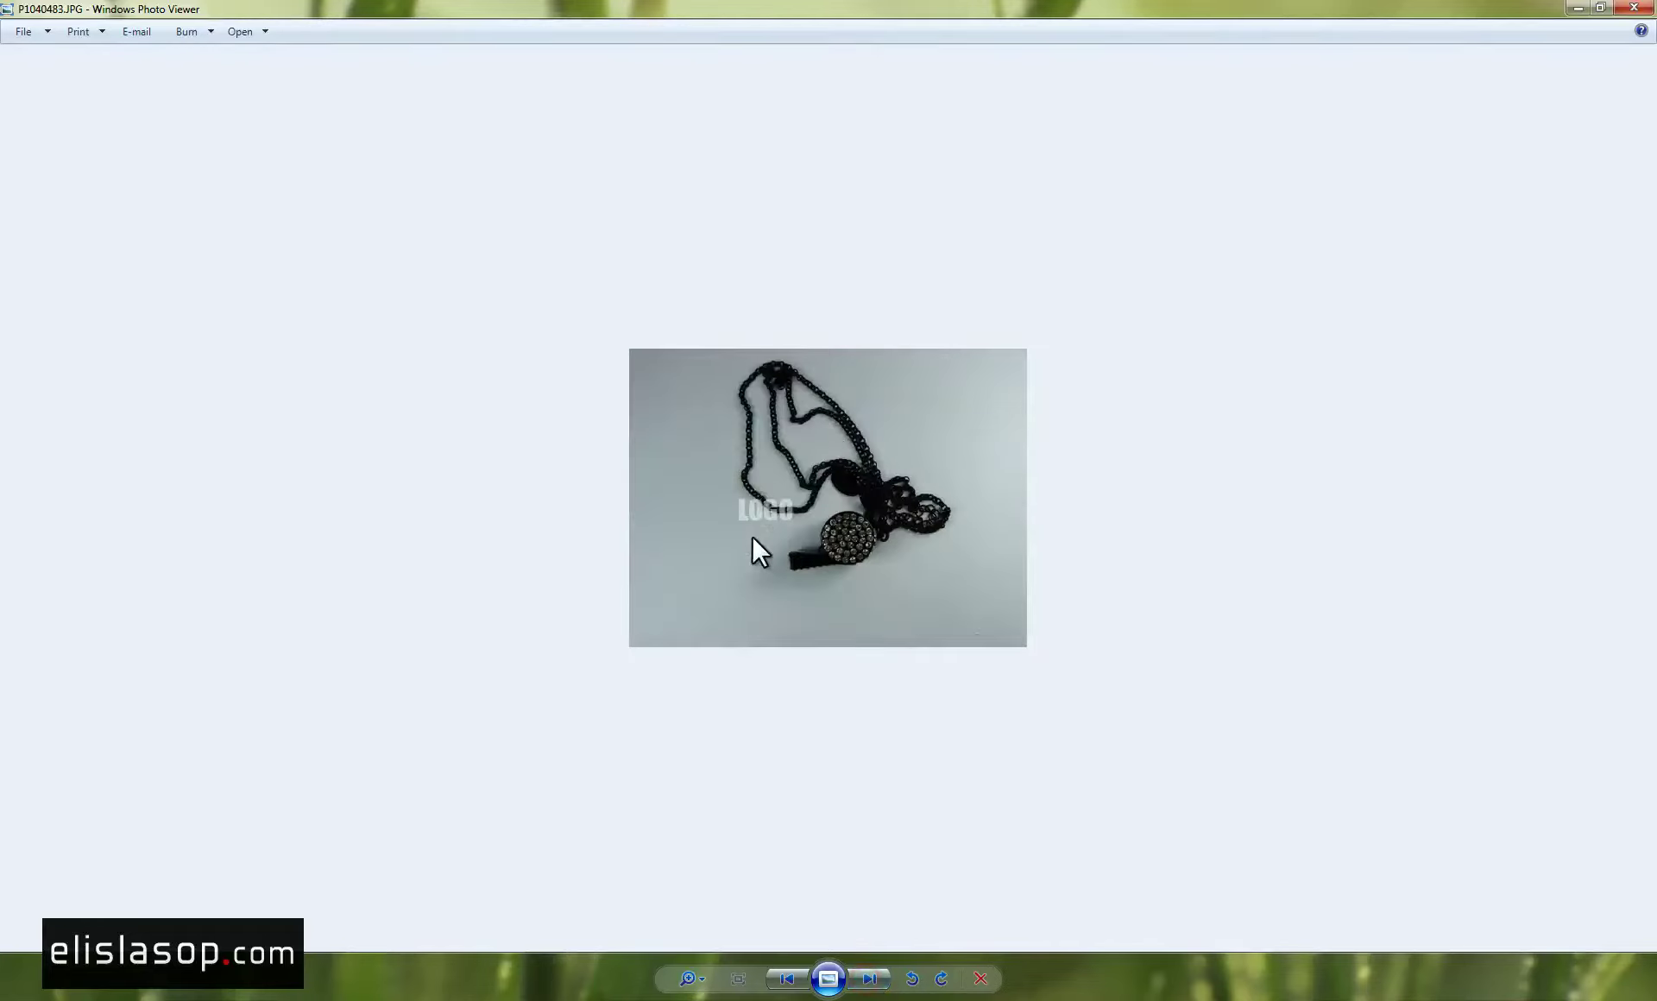
pyautogui.click(872, 981)
pyautogui.click(872, 981)
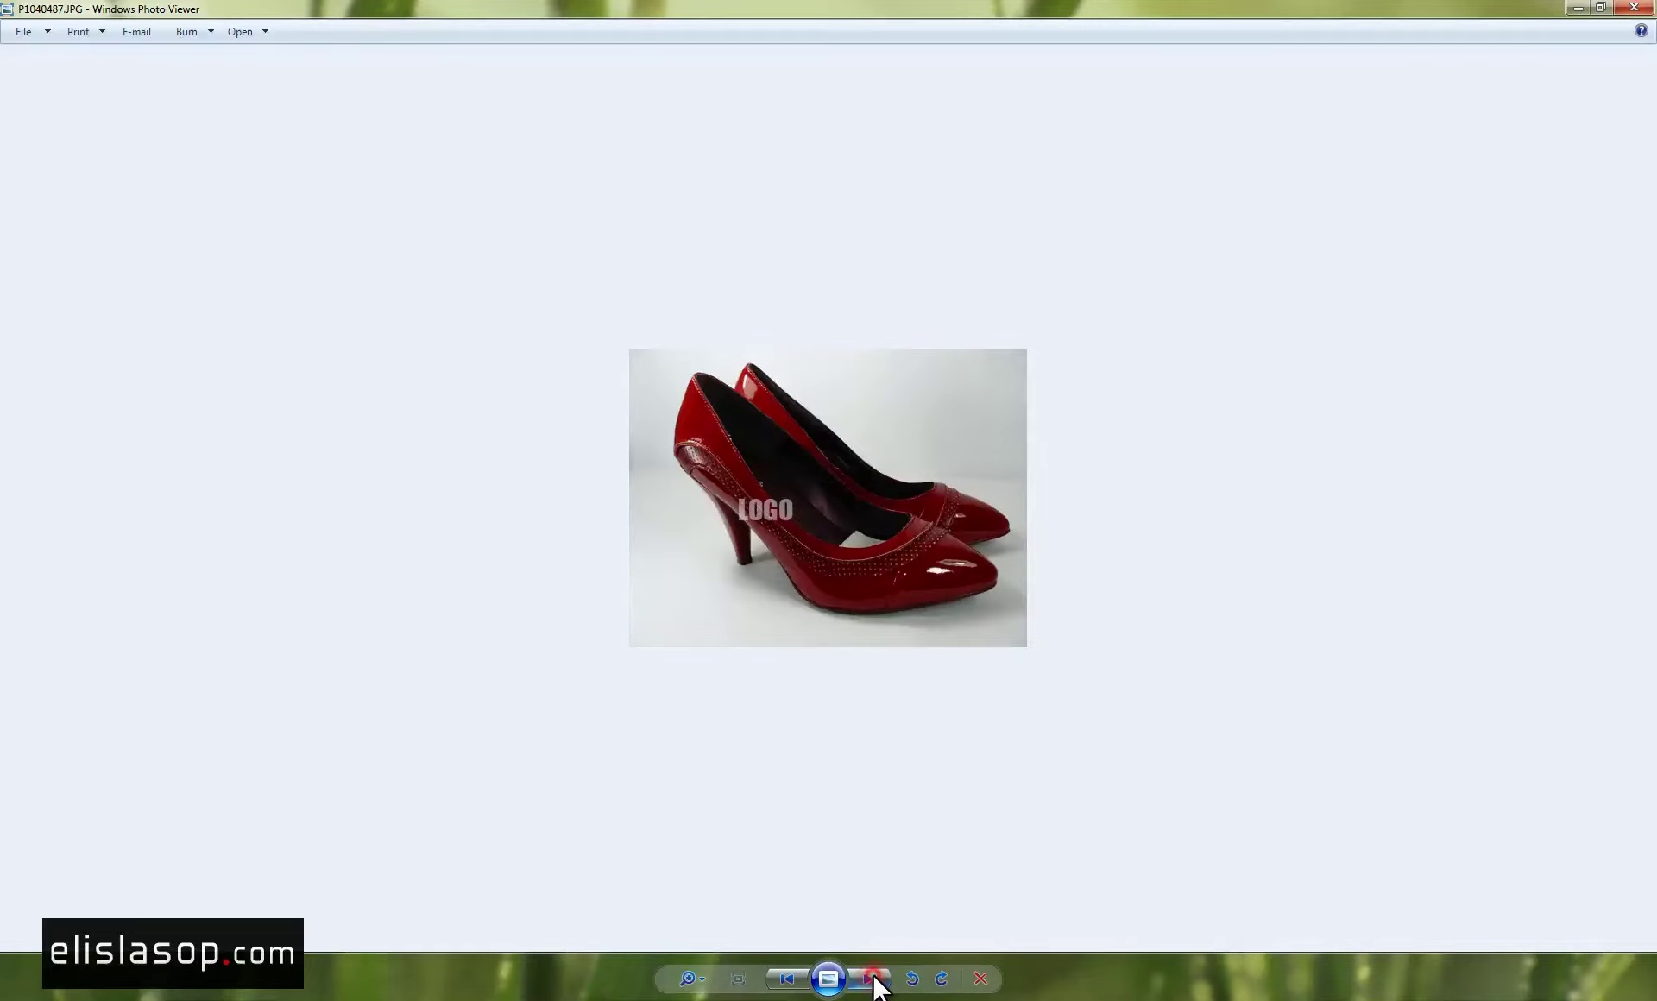
# Page through the red shoe photos from P1040487.JPG to P1040505.JPG to check their size and watermark.
pyautogui.click(872, 981)
pyautogui.click(872, 980)
pyautogui.click(874, 980)
pyautogui.click(874, 980)
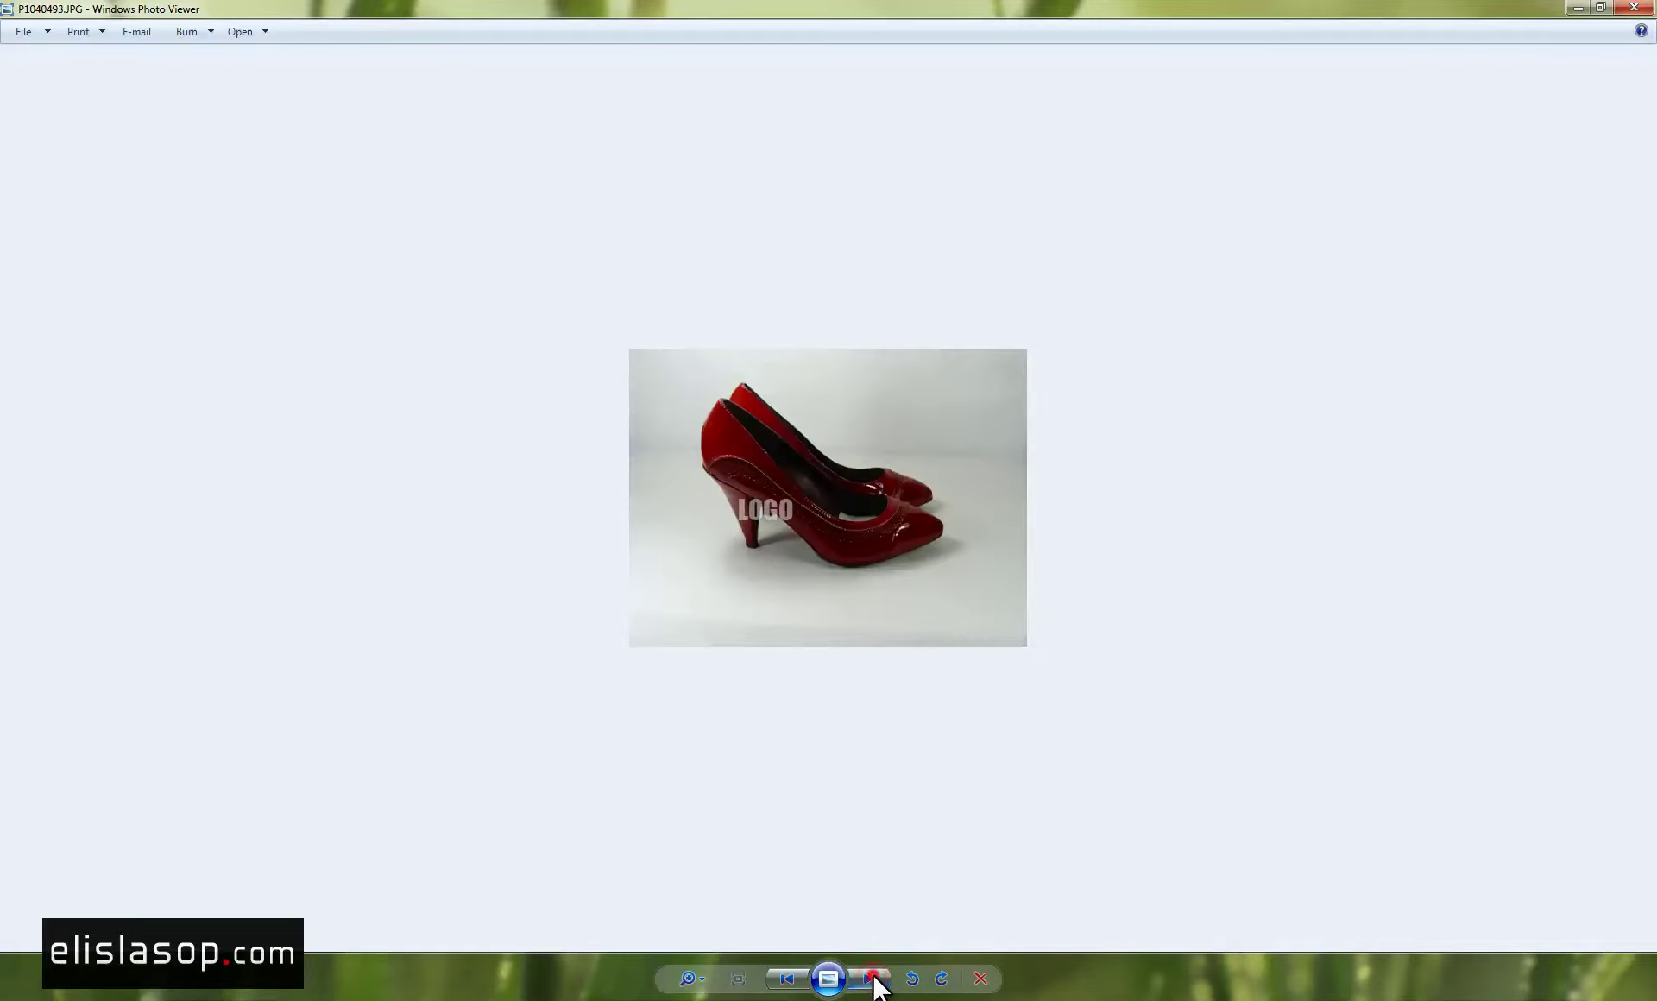
pyautogui.click(874, 981)
pyautogui.click(874, 981)
pyautogui.click(874, 981)
pyautogui.click(873, 980)
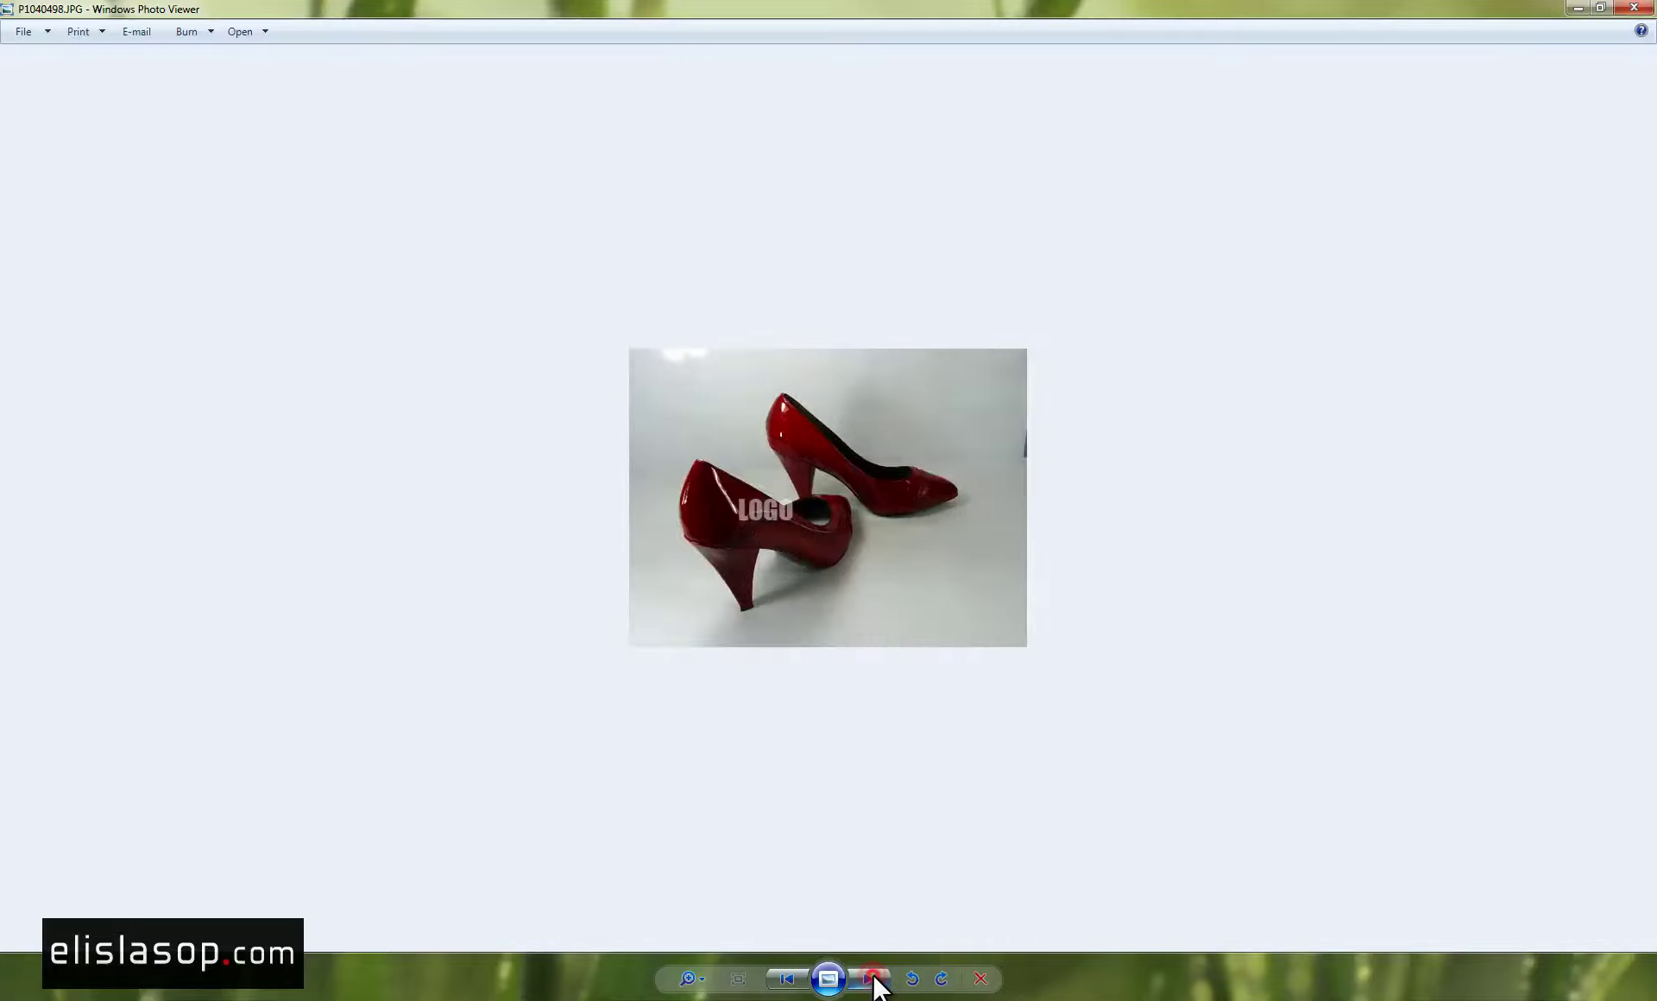
pyautogui.click(874, 980)
pyautogui.click(873, 980)
pyautogui.click(873, 981)
pyautogui.click(873, 980)
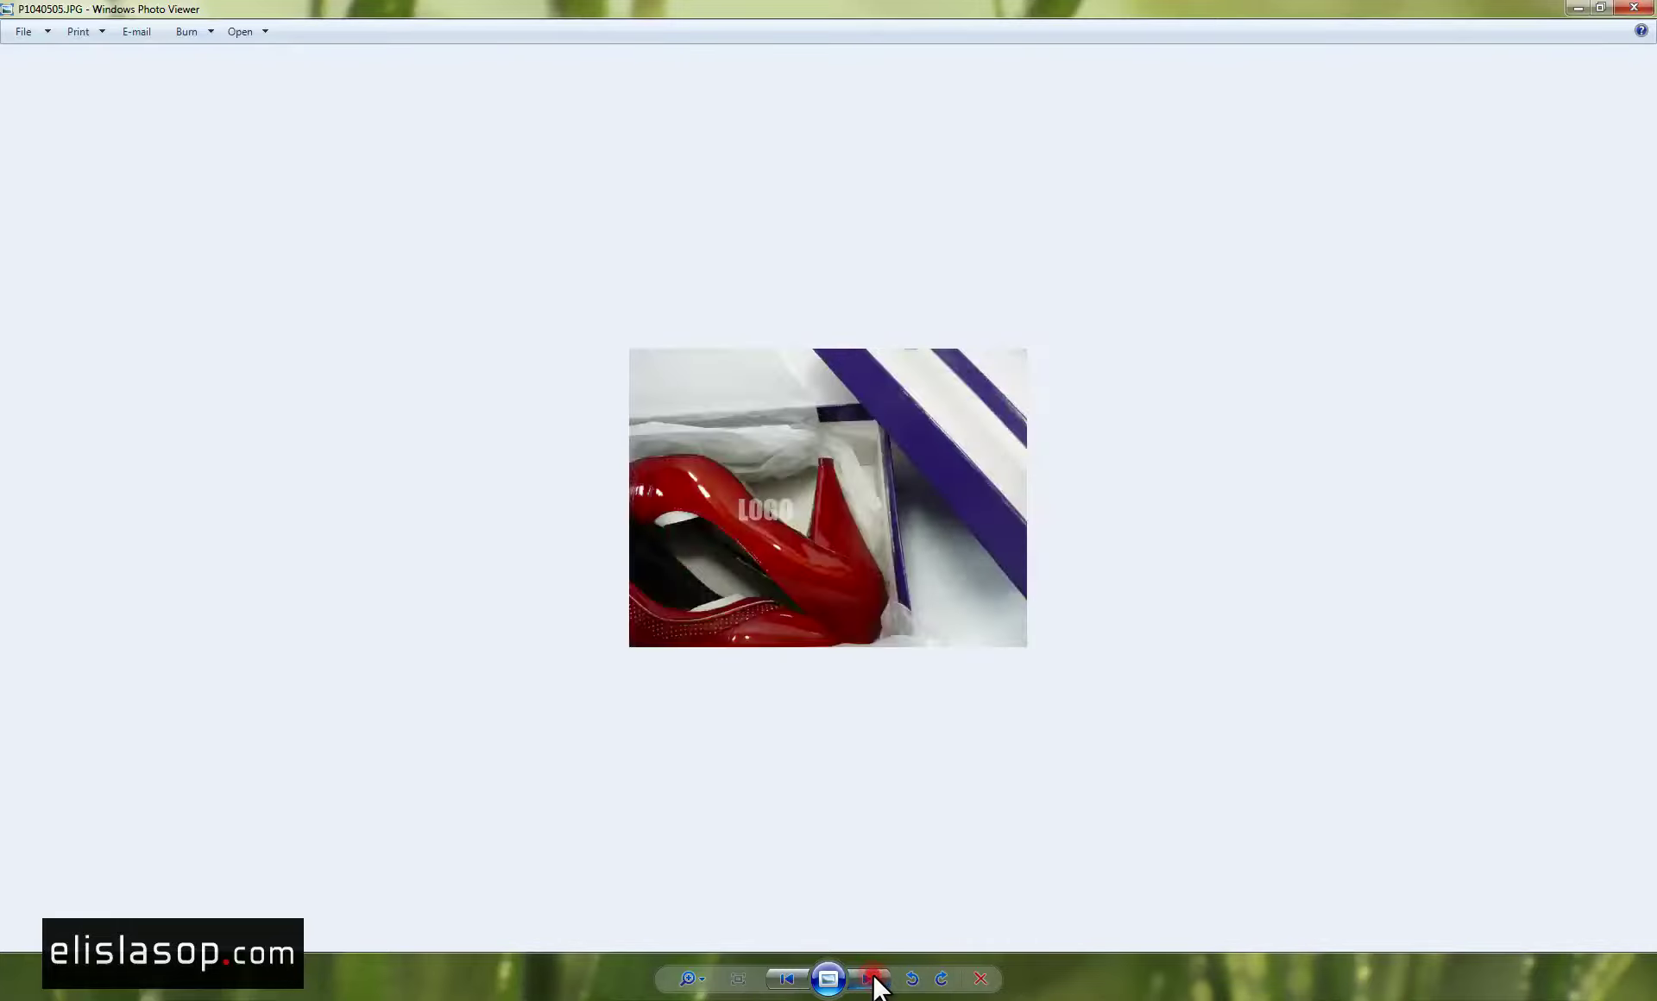
# Review the remaining processed photos after P1040505.JPG, including the watch shots, up to P1040778.JPG.
pyautogui.click(874, 981)
pyautogui.click(873, 981)
pyautogui.click(874, 981)
pyautogui.click(873, 981)
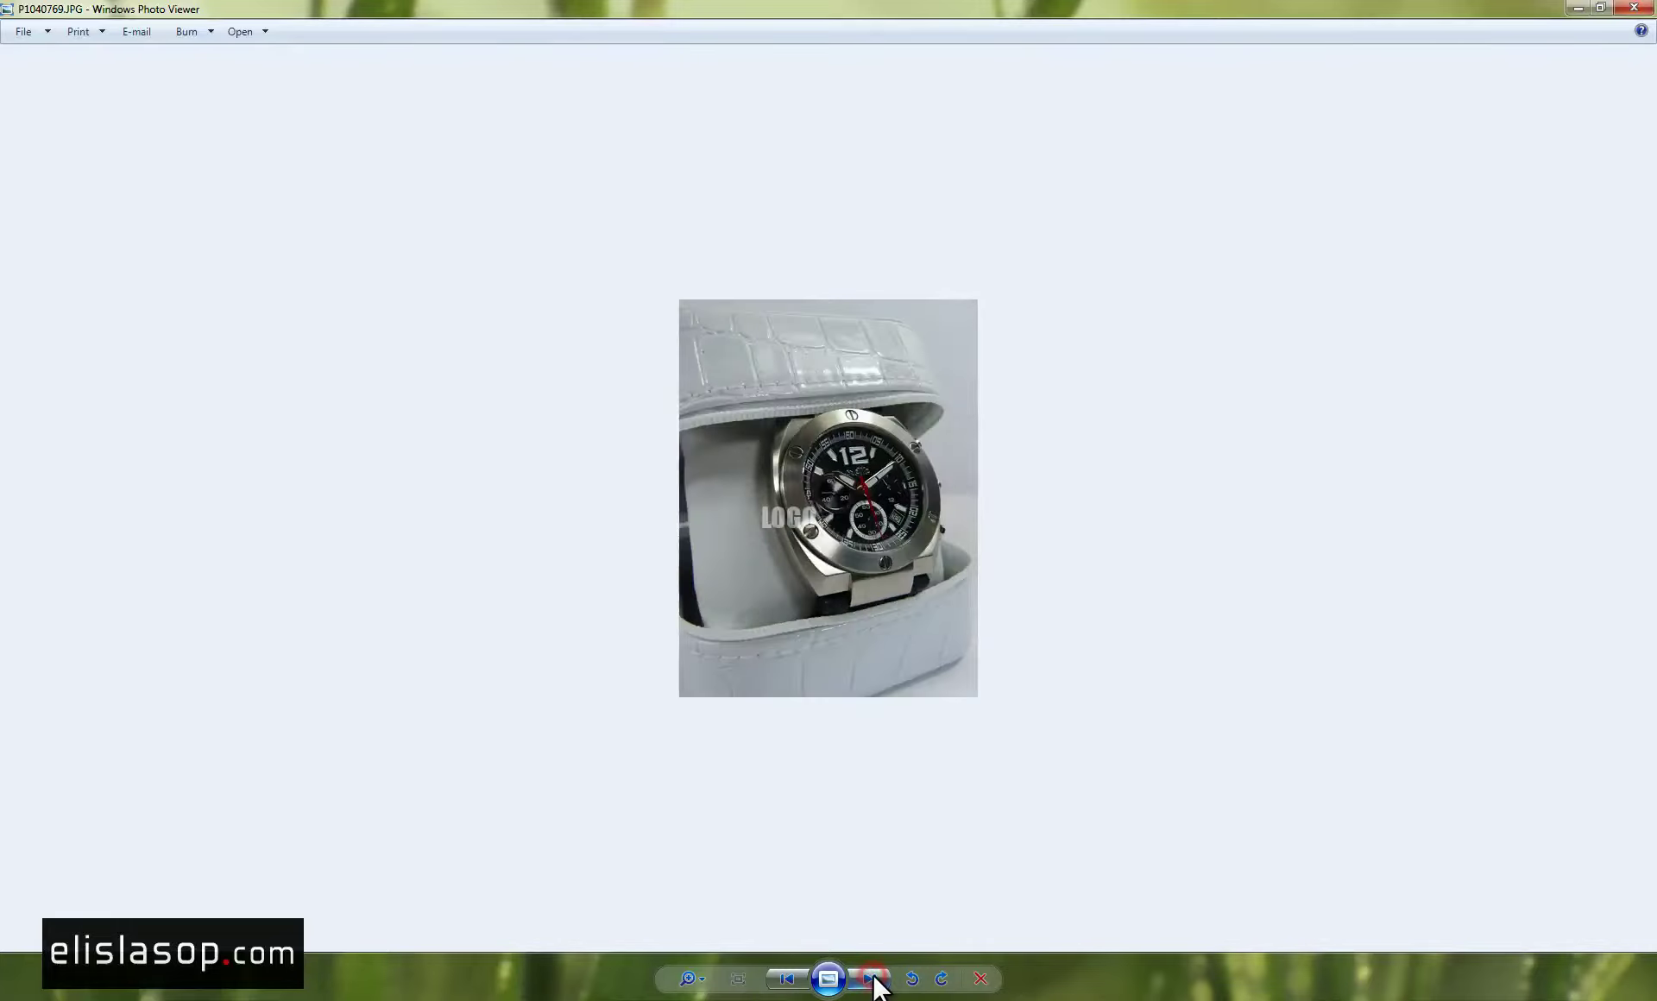
pyautogui.click(873, 980)
pyautogui.click(873, 981)
pyautogui.click(874, 981)
pyautogui.click(873, 981)
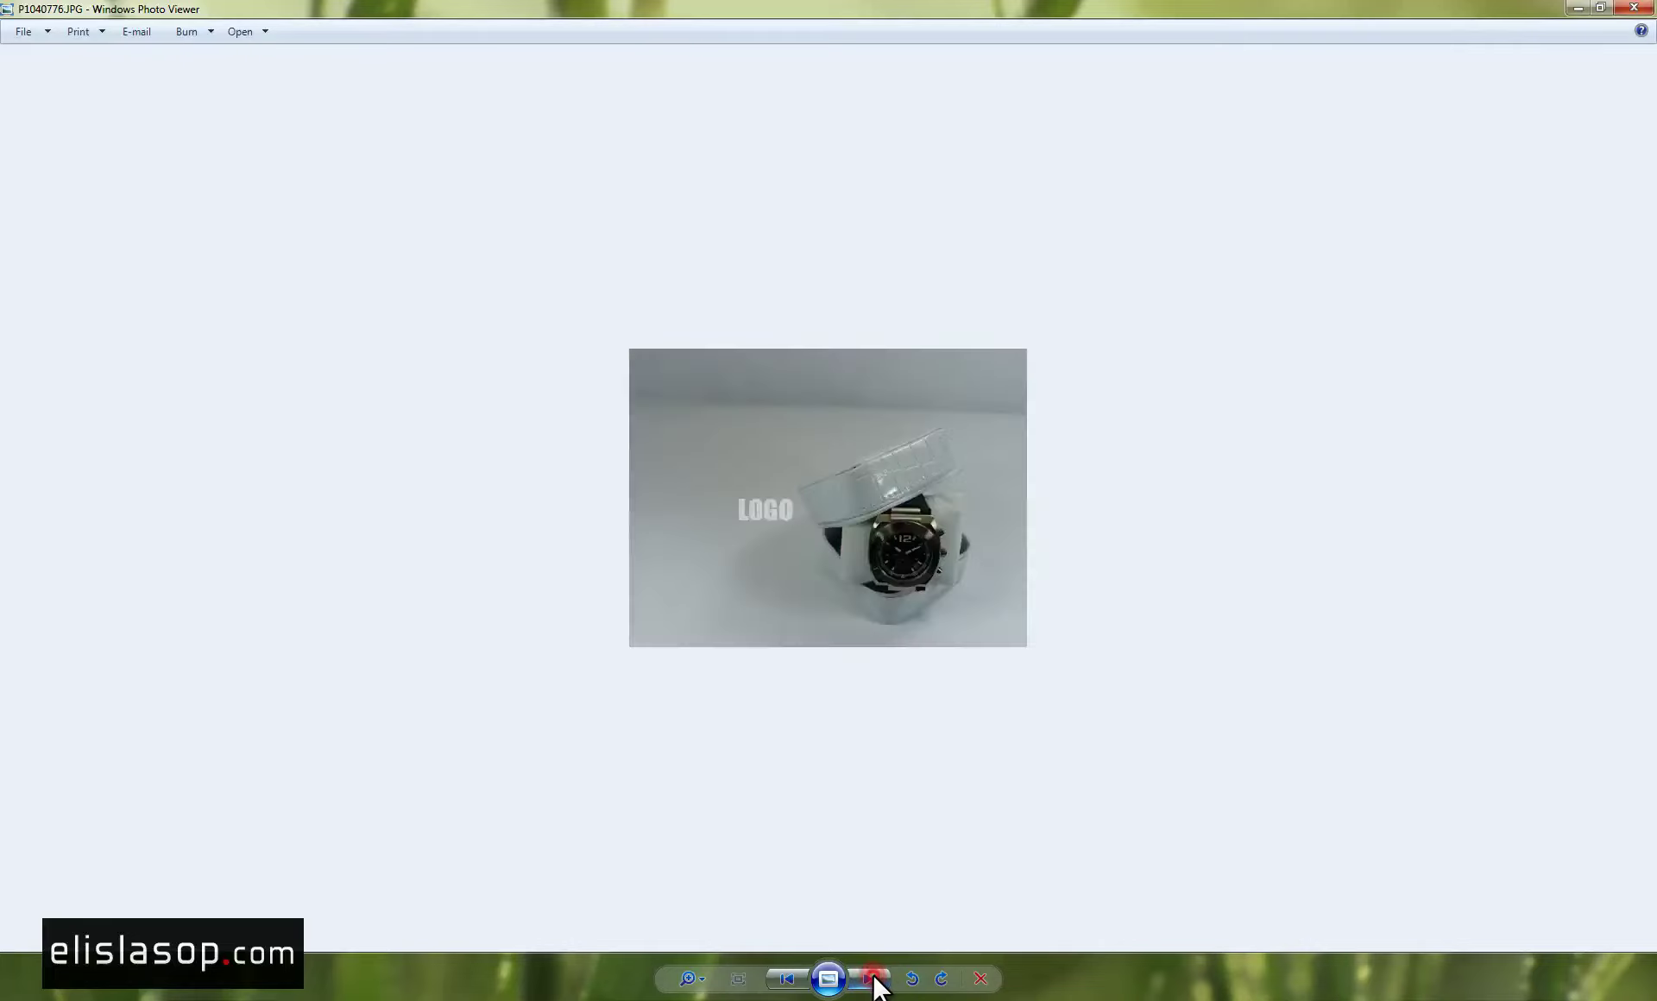
pyautogui.click(874, 980)
pyautogui.click(873, 981)
pyautogui.click(873, 980)
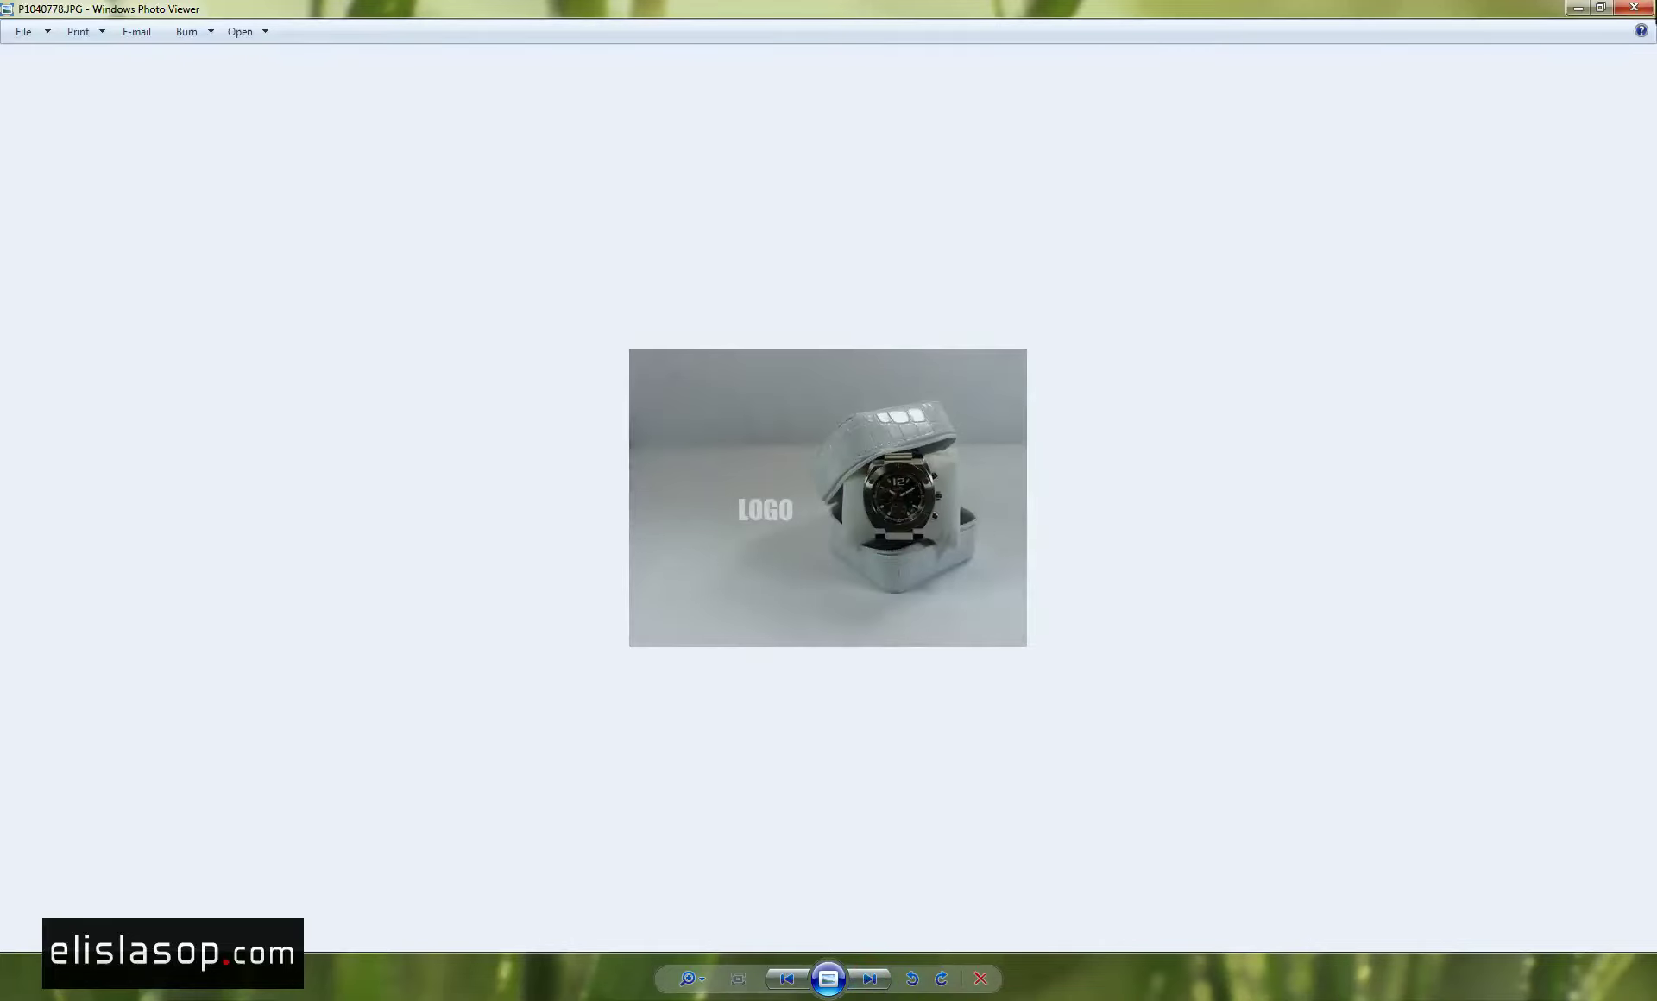
# Close the photo viewer and rearrange the desktop, lowering the Shopping window and moving the preview-for-client droplet farther from the Shopping folder.
pyautogui.click(1634, 8)
pyautogui.moveTo(734, 171); pyautogui.dragTo(706, 258)
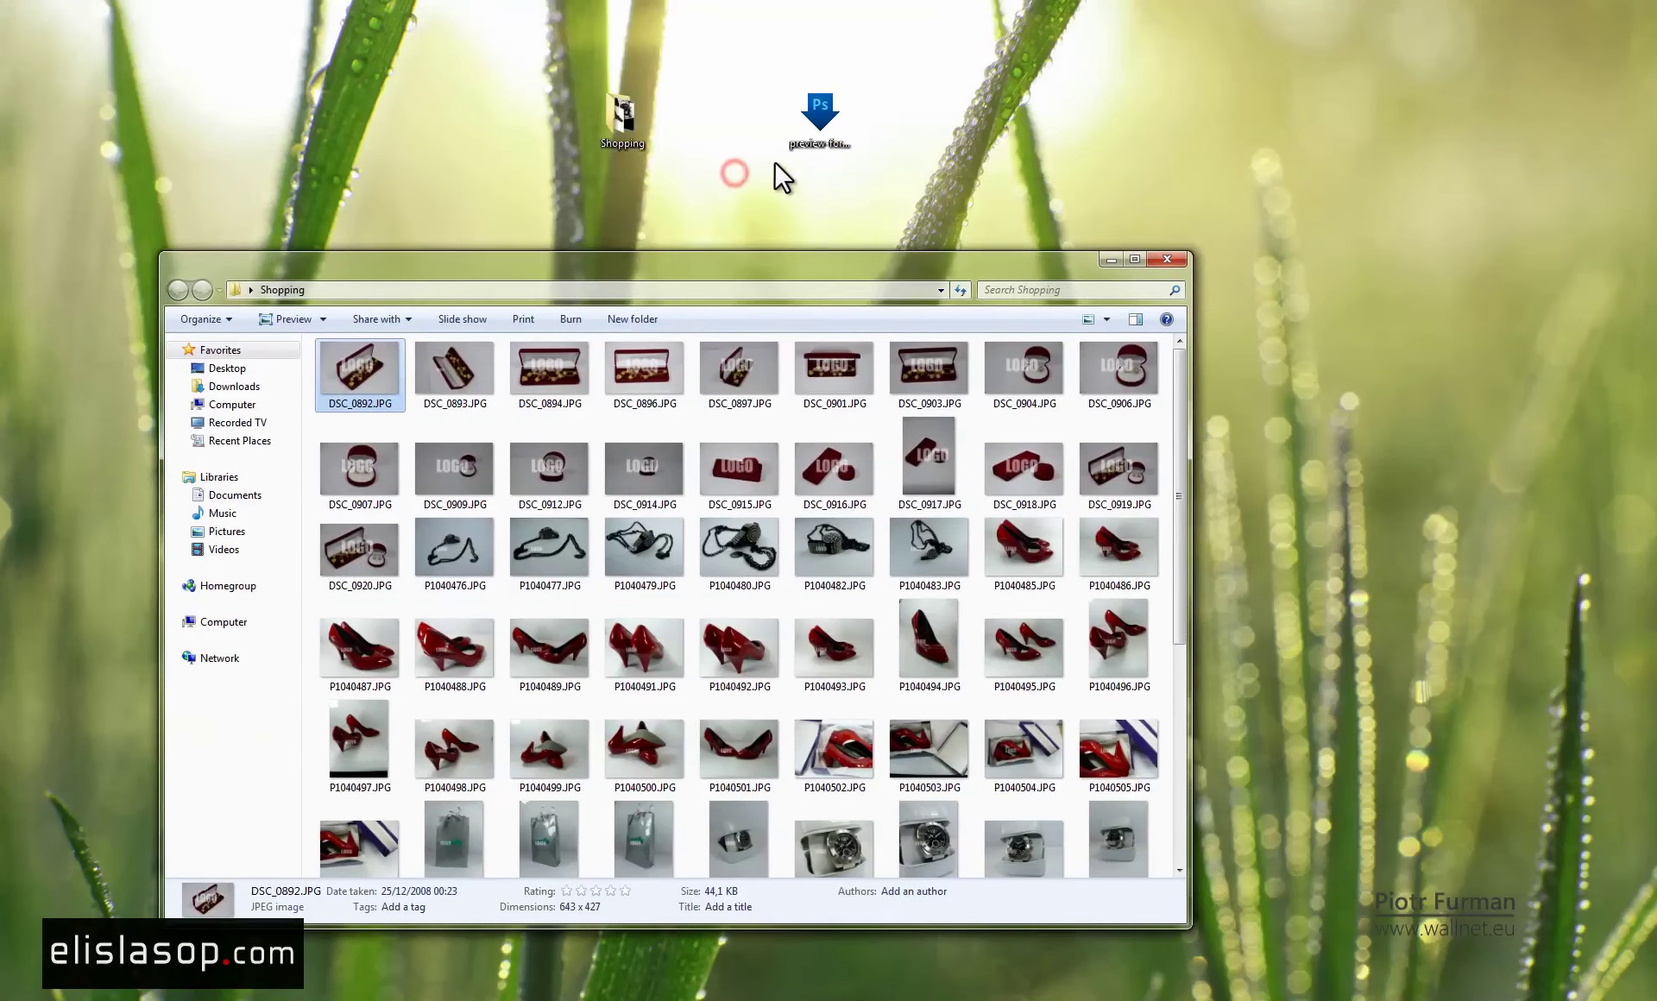
pyautogui.moveTo(834, 93); pyautogui.dragTo(1039, 82)
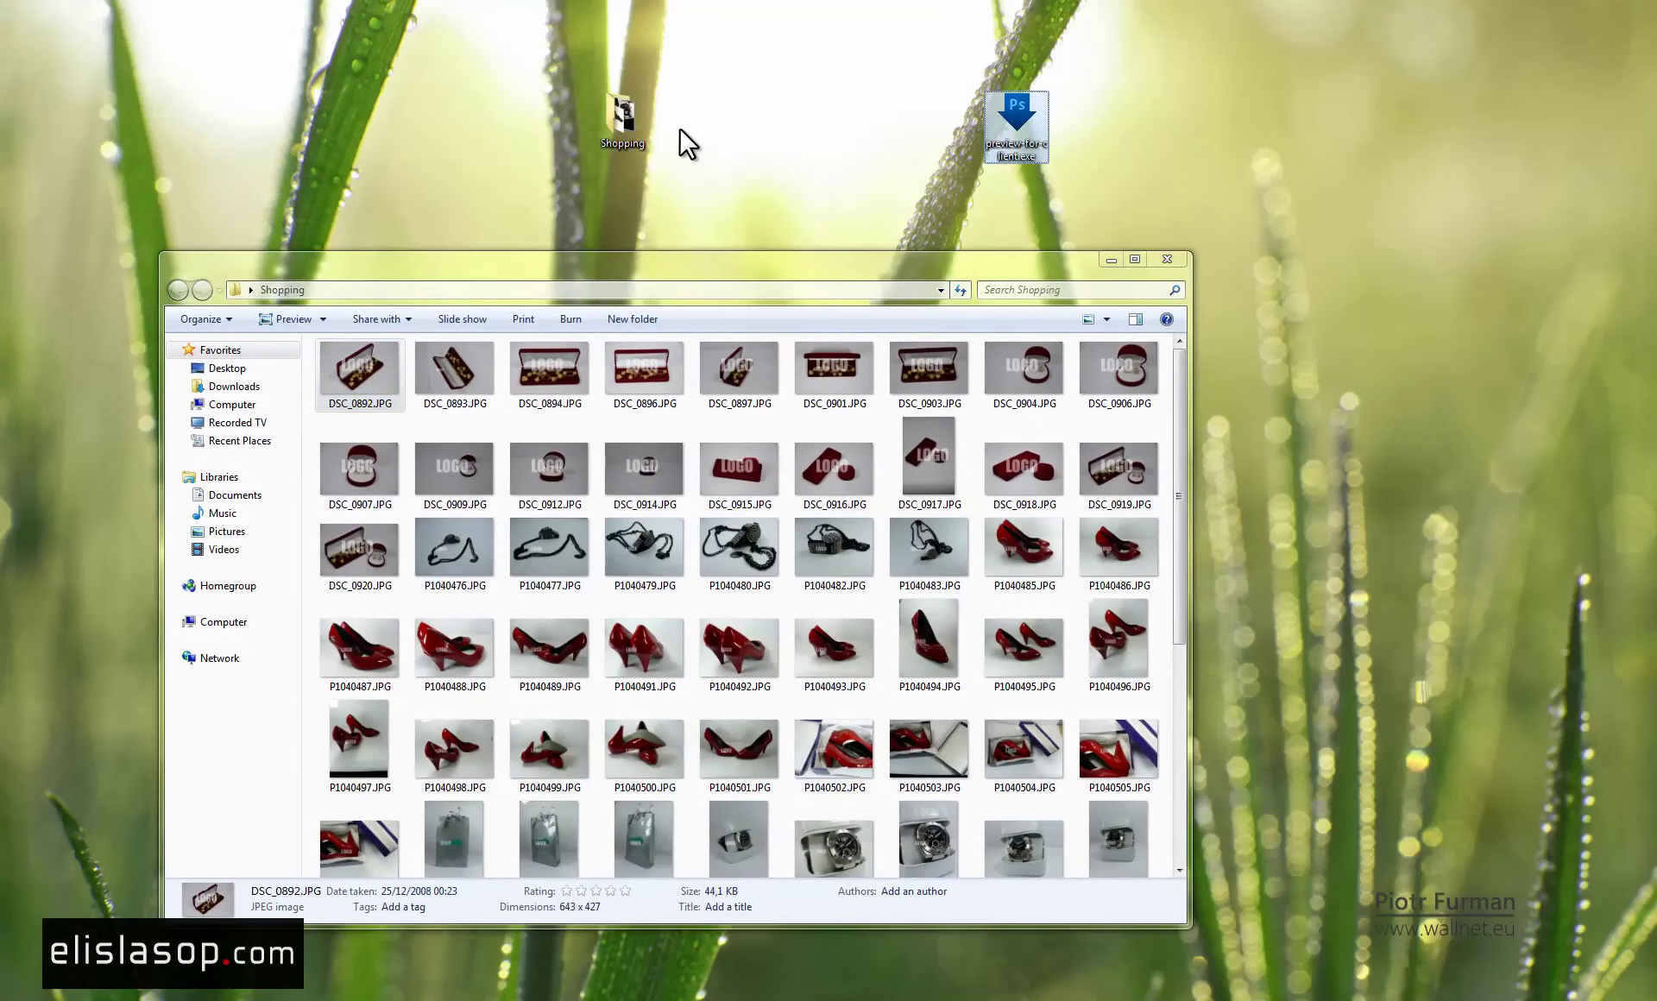